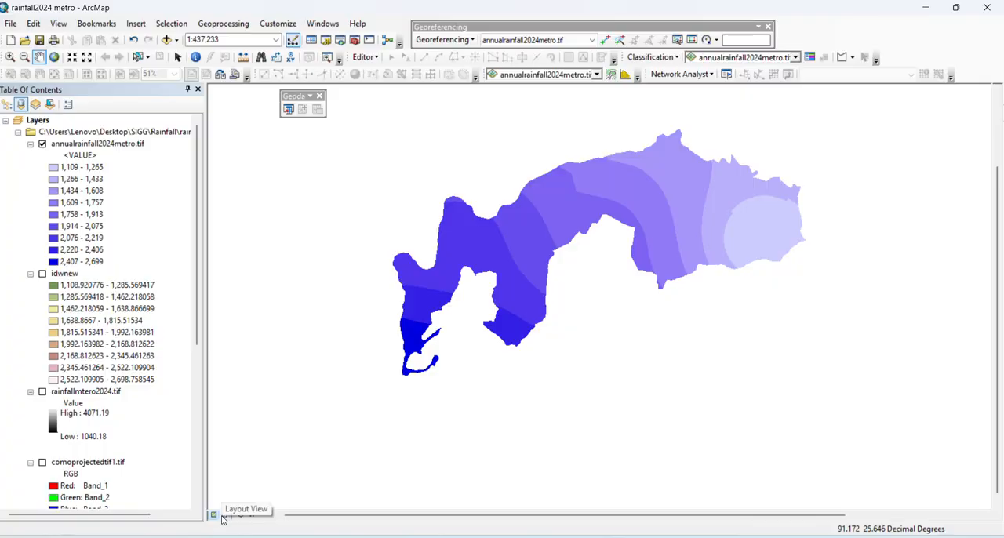
Switch to the page layout and set the paper to A4 with landscape orientation
click(224, 515)
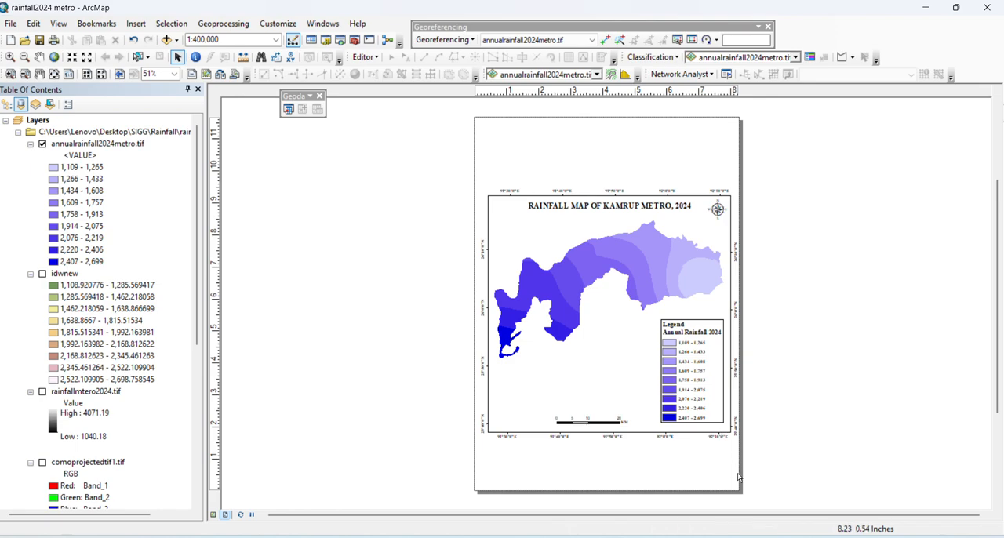
right_click(739, 218)
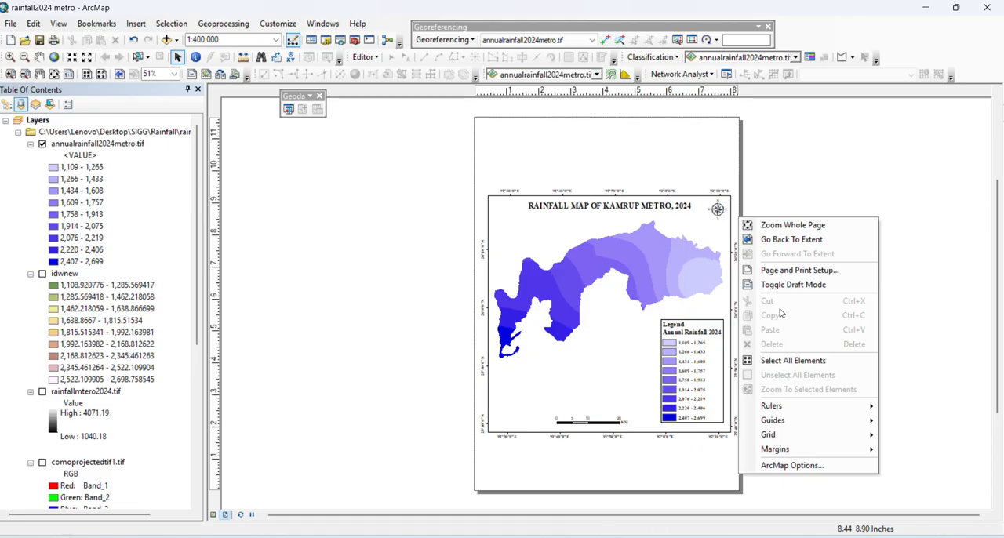
click(788, 270)
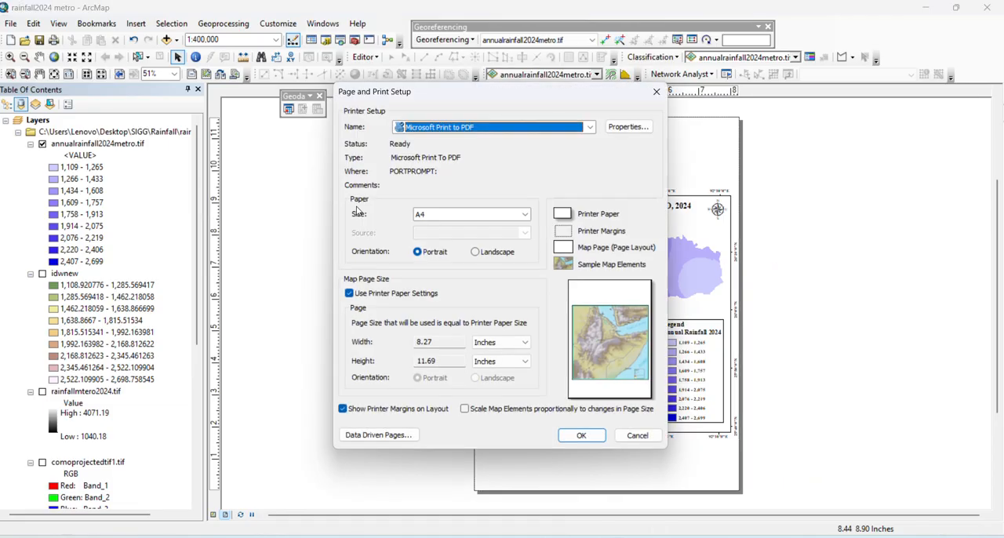
click(505, 222)
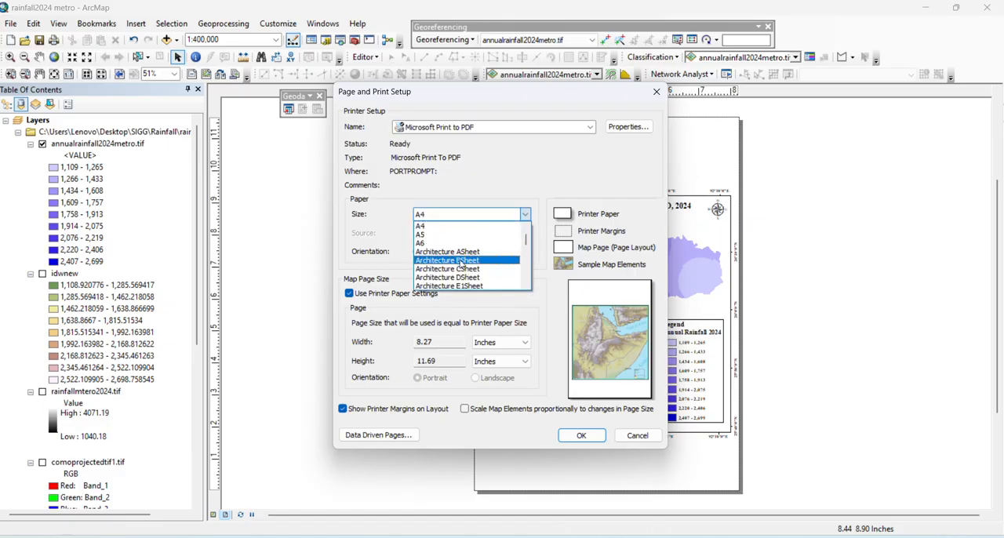
scroll(461, 265, down, 5)
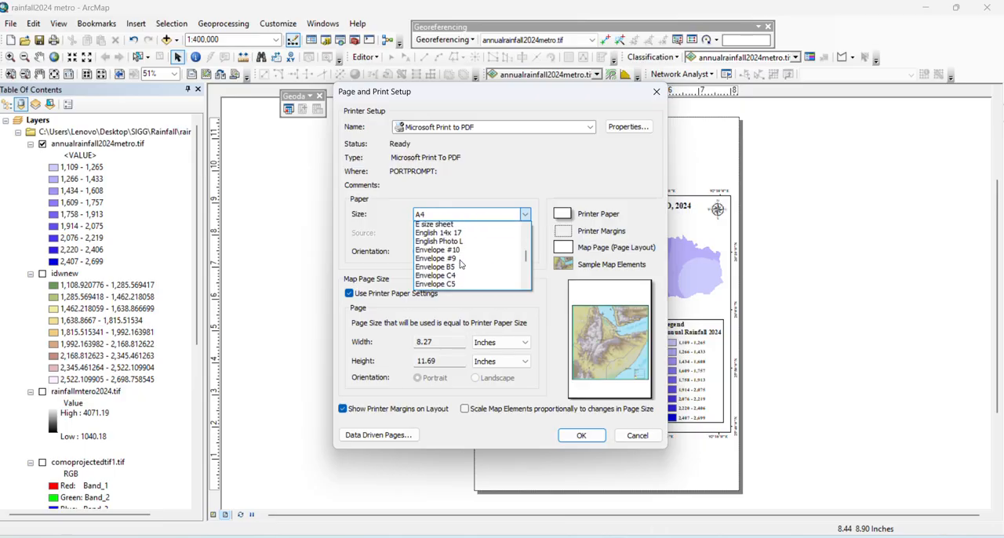
scroll(461, 264, down, 6)
scroll(461, 264, up, 2)
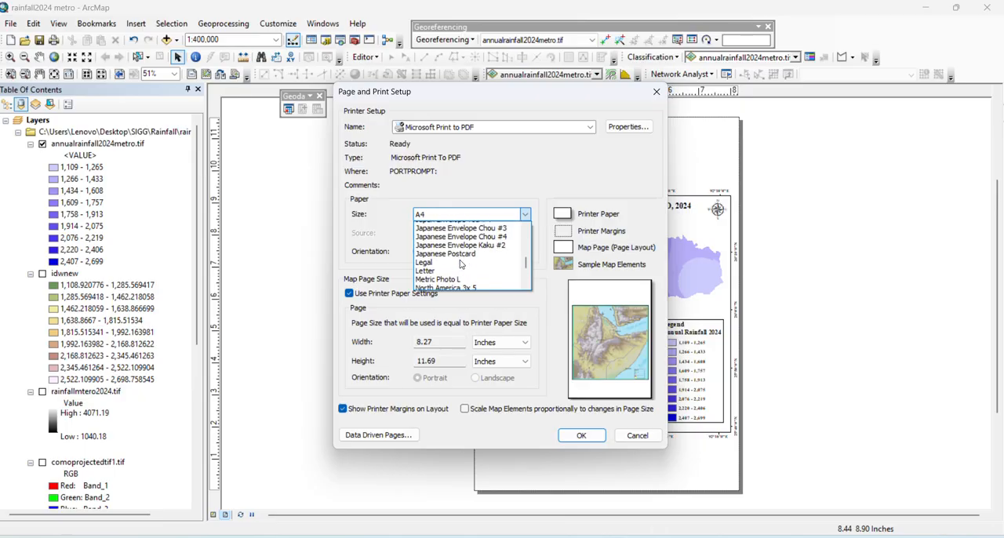
scroll(461, 265, up, 8)
click(452, 251)
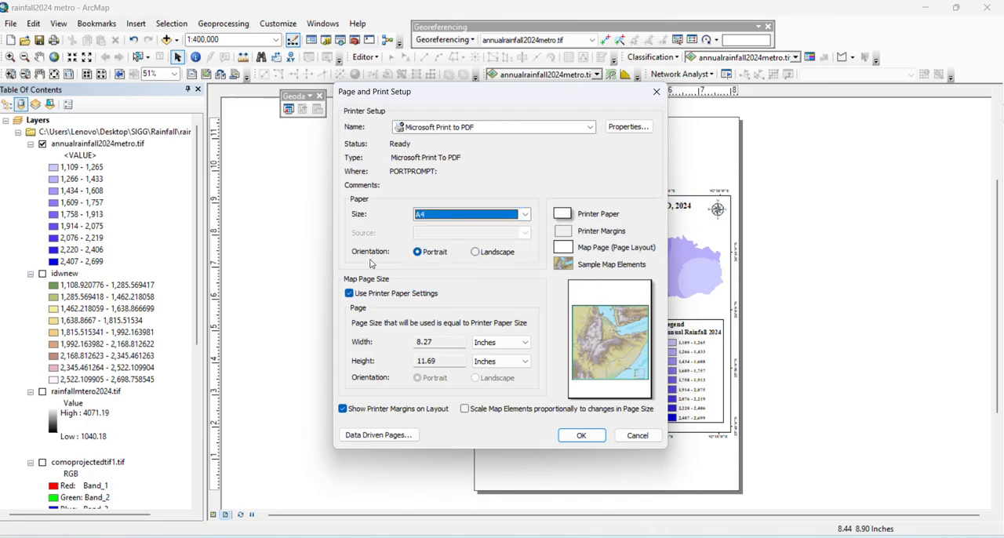
click(478, 256)
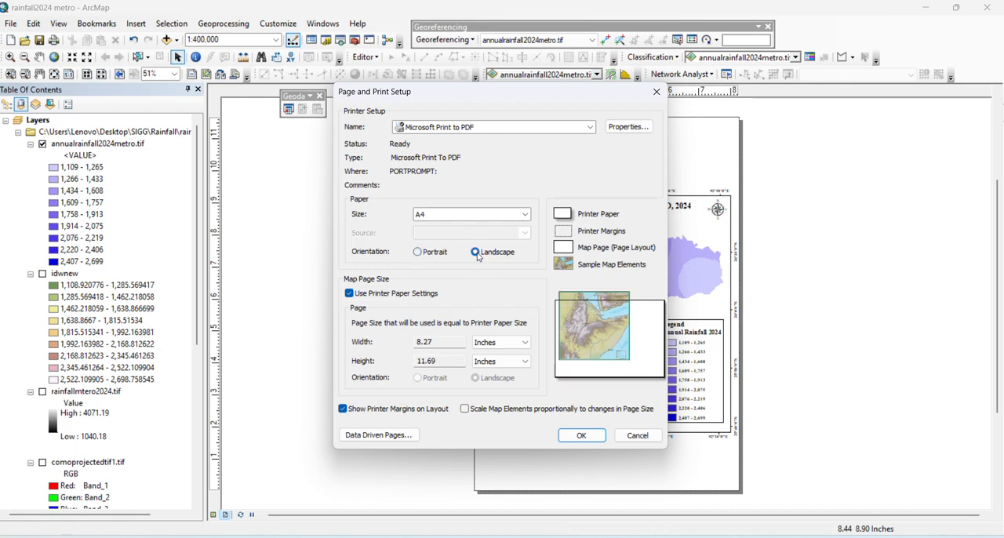
click(594, 441)
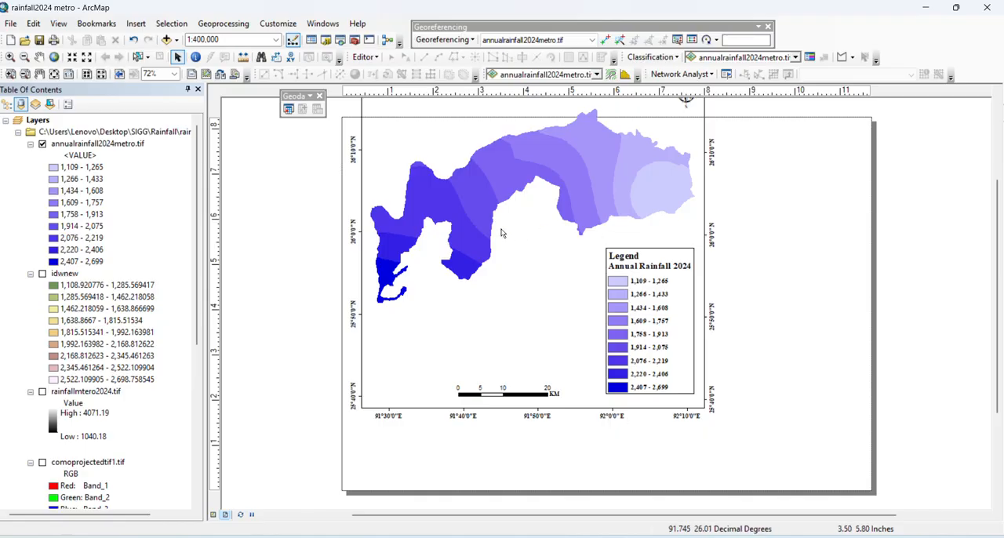
Move the rainfall map frame, scale bar and legend to the right half of the page, keeping both elements inside the frame
click(431, 28)
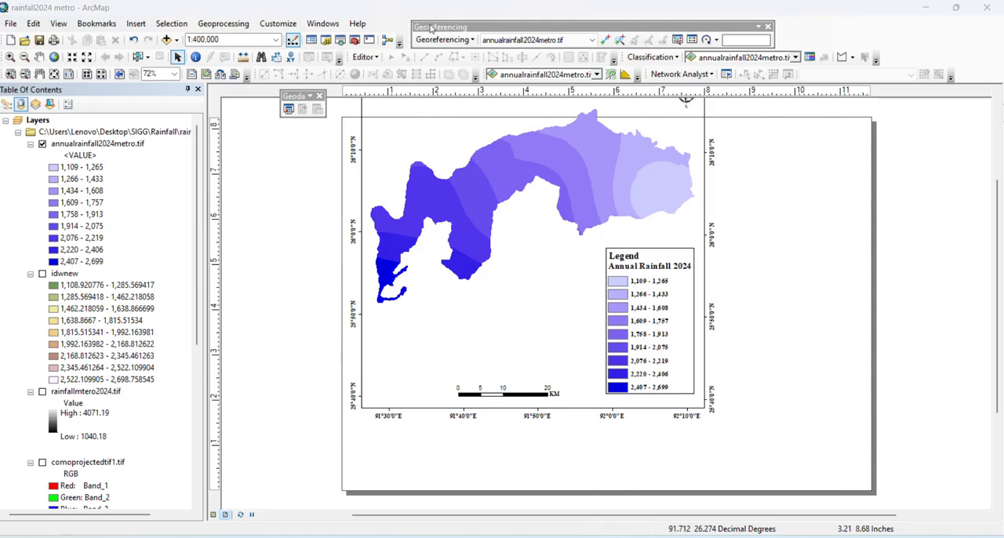
click(437, 127)
drag(425, 130, 568, 198)
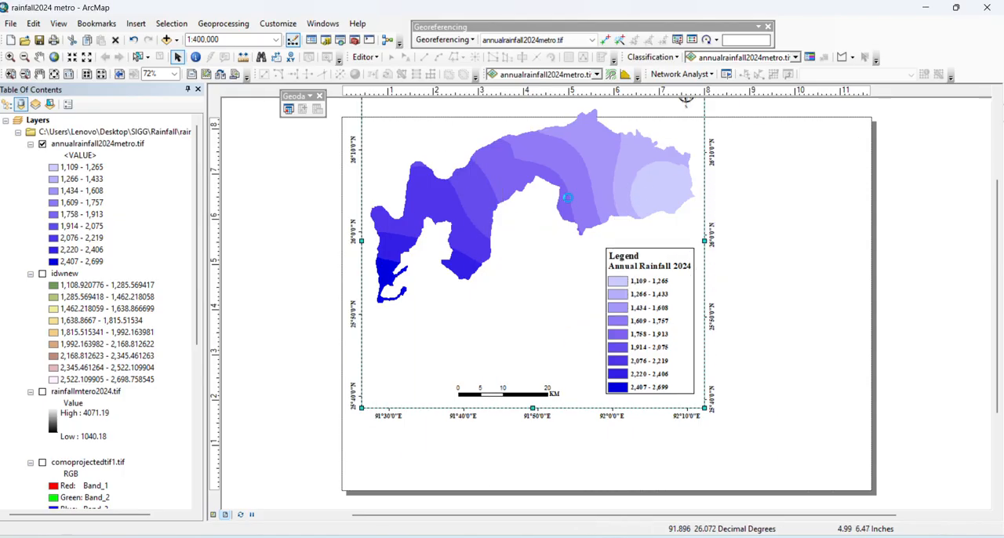
click(561, 393)
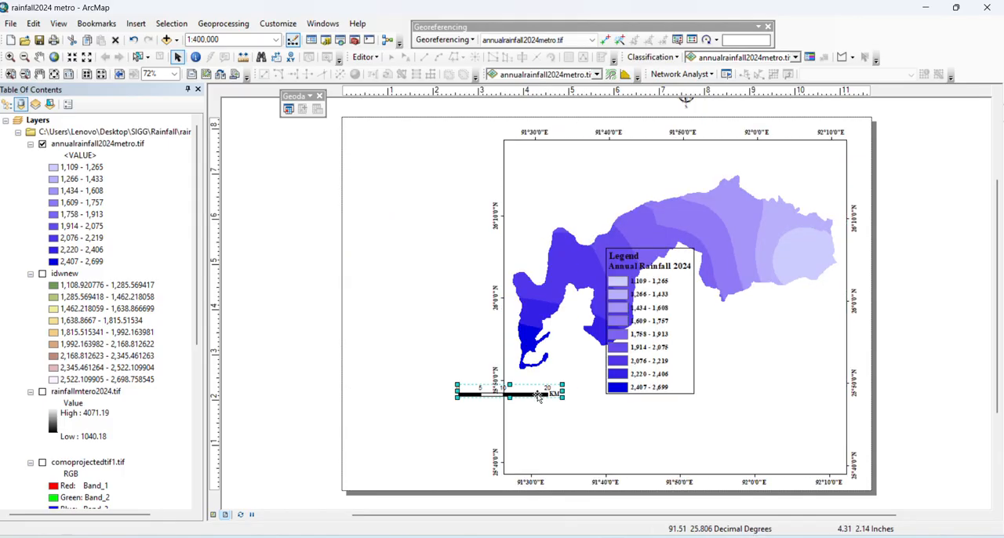
drag(562, 393, 727, 464)
drag(651, 303, 803, 375)
Shrink the rainfall map frame to a narrow portrait shape on the page's right side and zoom its map out to 1:600,000
click(796, 144)
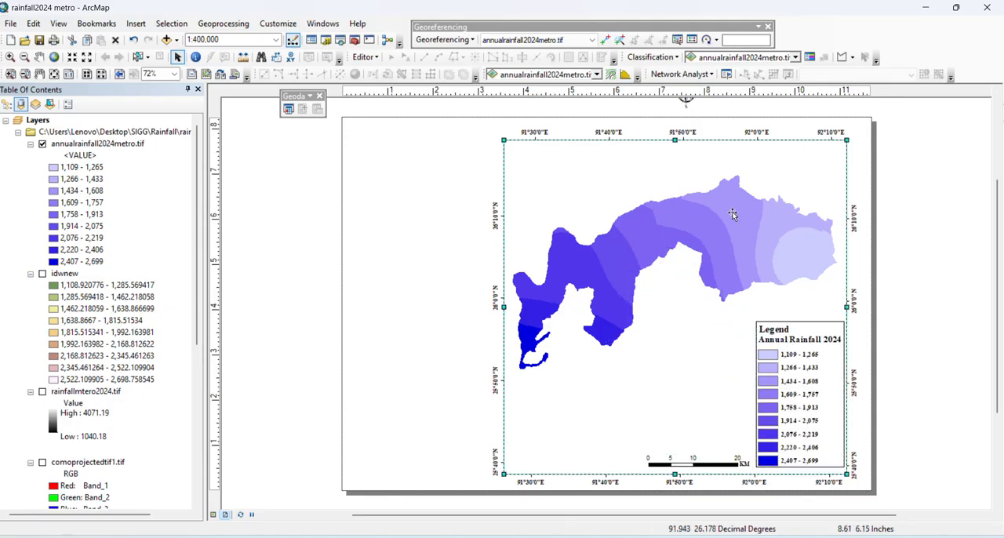
drag(507, 473, 628, 459)
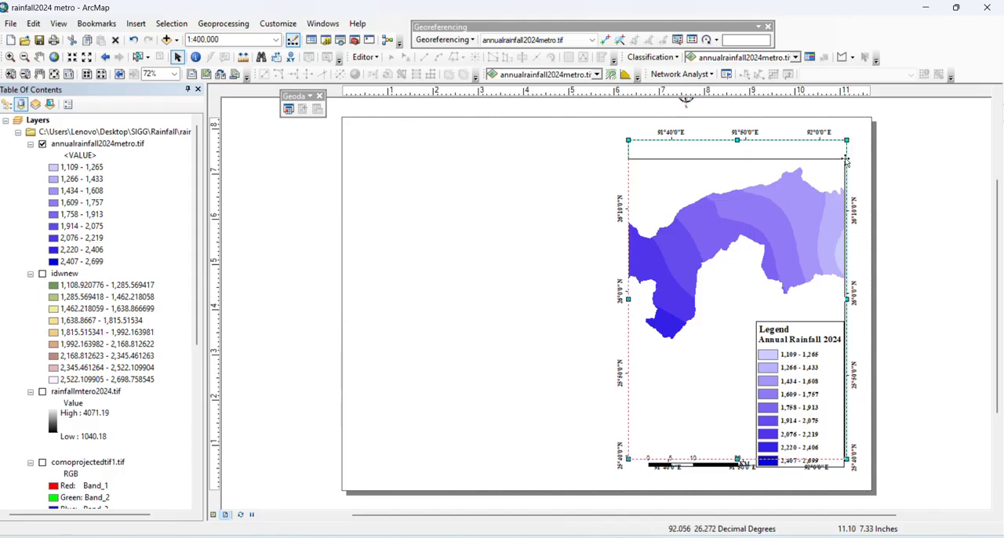
drag(847, 139, 849, 192)
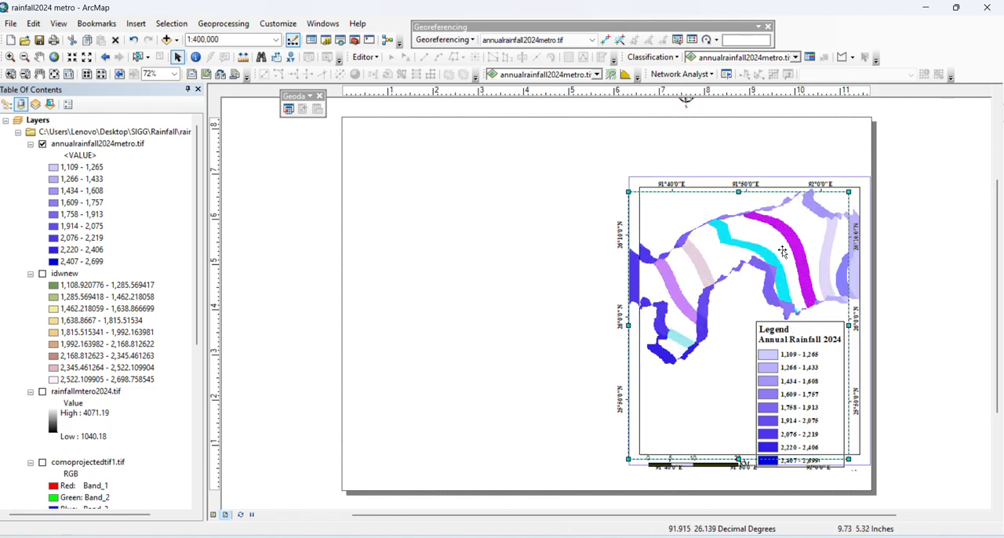
drag(783, 251, 790, 264)
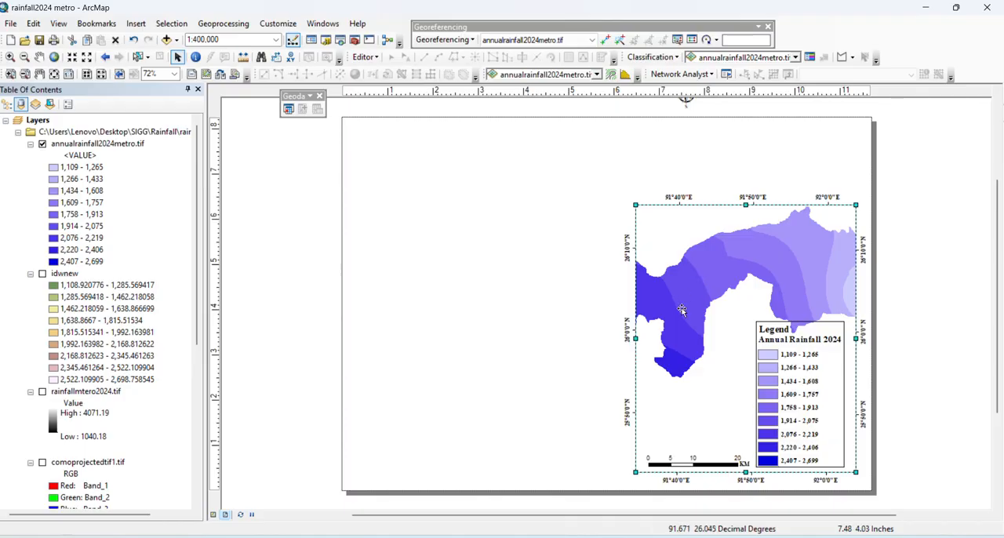
click(87, 57)
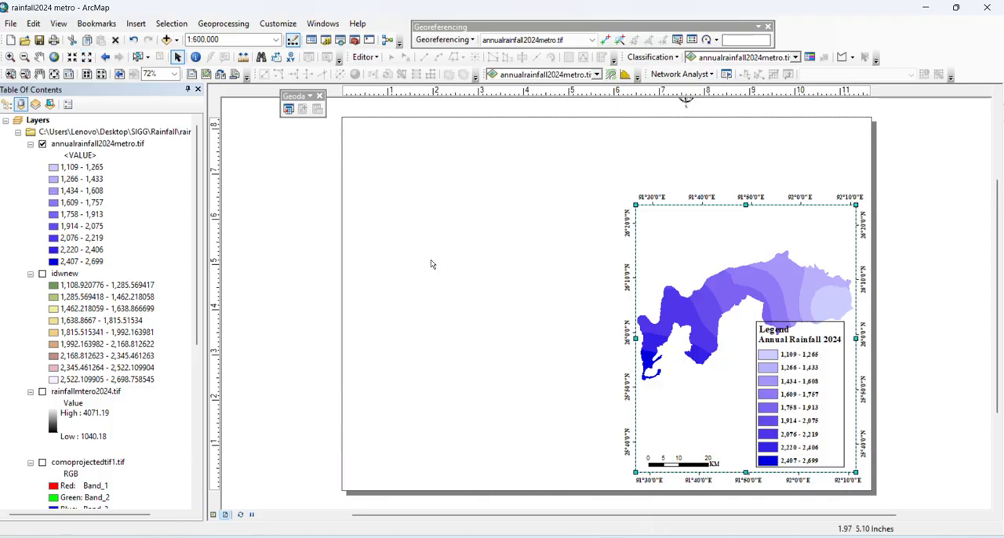
Reduce the legend's size and place it in the lower right corner of the map frame, clear of the rainfall raster
click(795, 346)
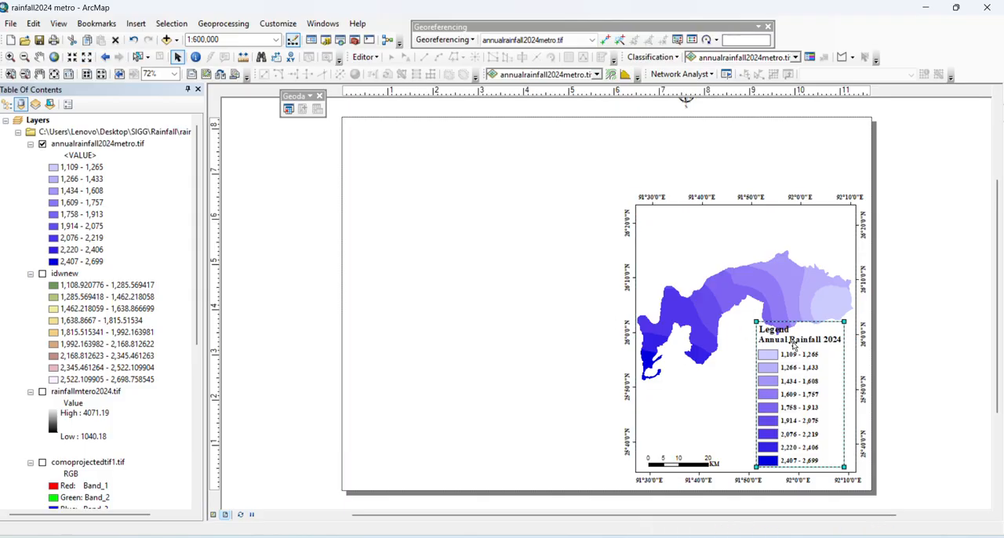
mouse_move(795, 366)
mouse_down()
mouse_move(824, 371)
mouse_move(810, 369)
mouse_up()
click(919, 336)
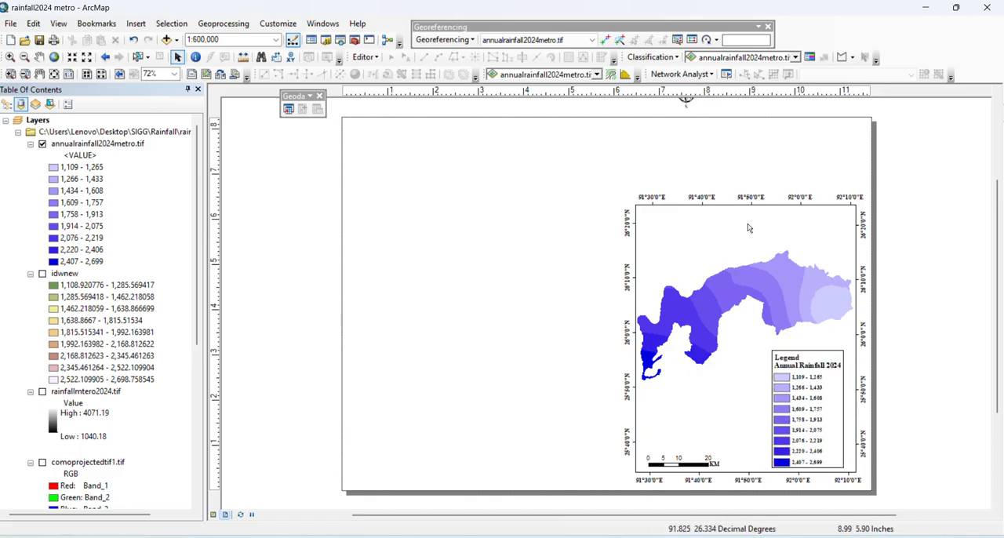
Move the north arrow into the map frame's upper right corner and the map title to the frame's upper edge
scroll(709, 180, down, 2)
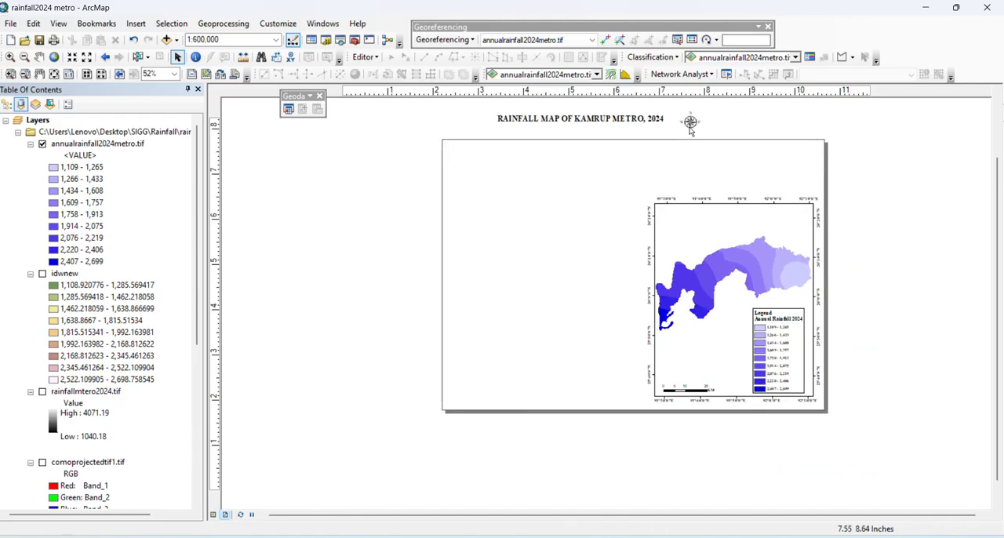
drag(690, 124, 800, 218)
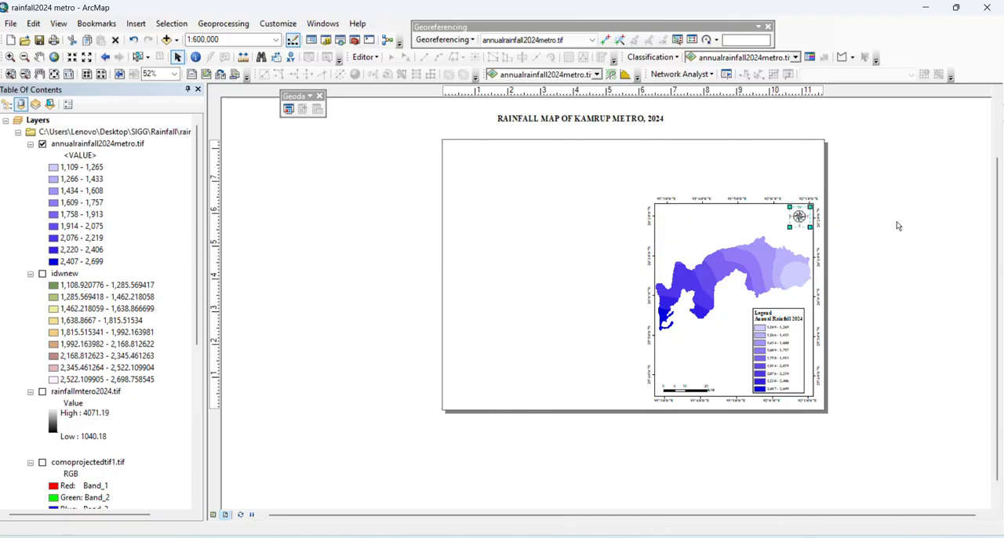
click(898, 225)
drag(559, 121, 694, 214)
click(648, 213)
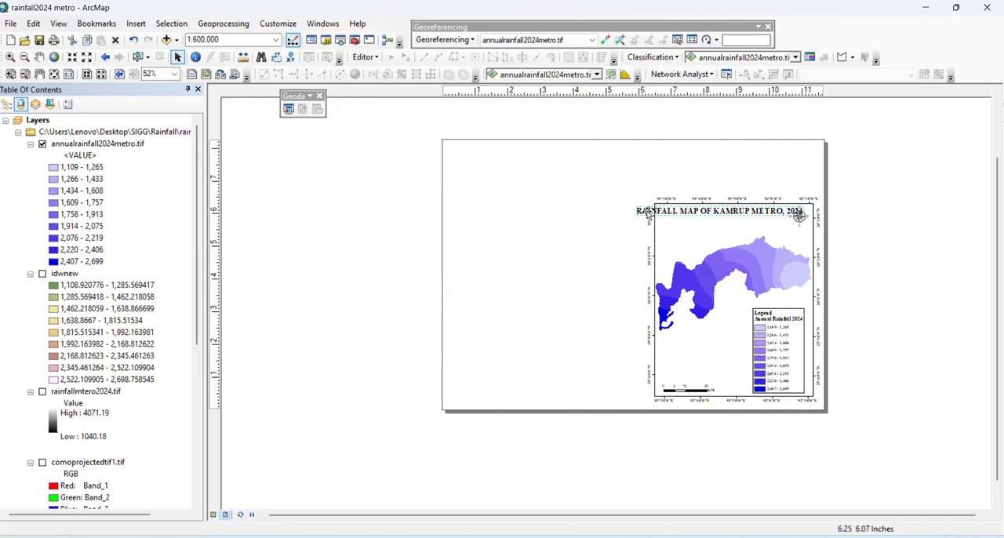
Set the font size of the title "RAINFALL MAP OF KAMRUP METRO, 2024" to 14
right_click(648, 213)
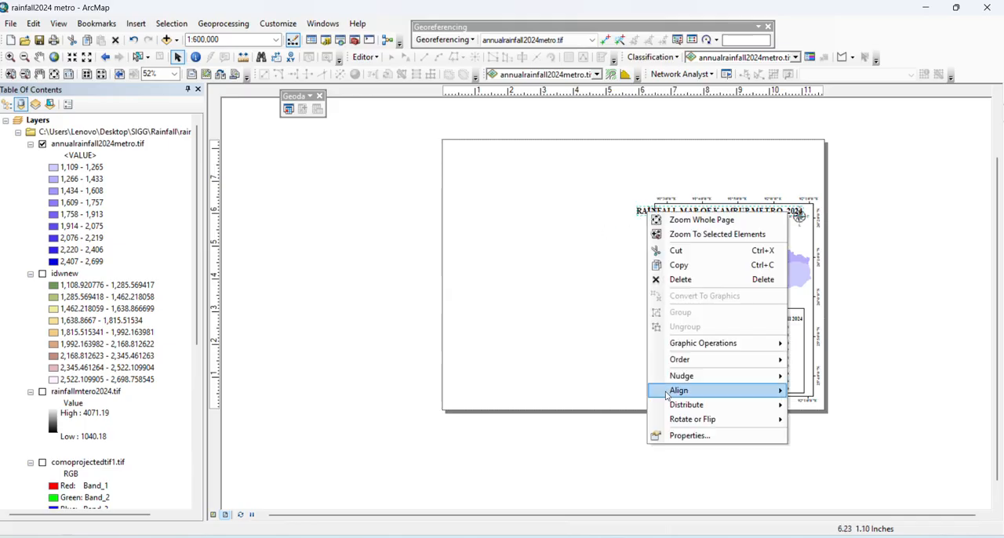
click(612, 345)
double_click(697, 214)
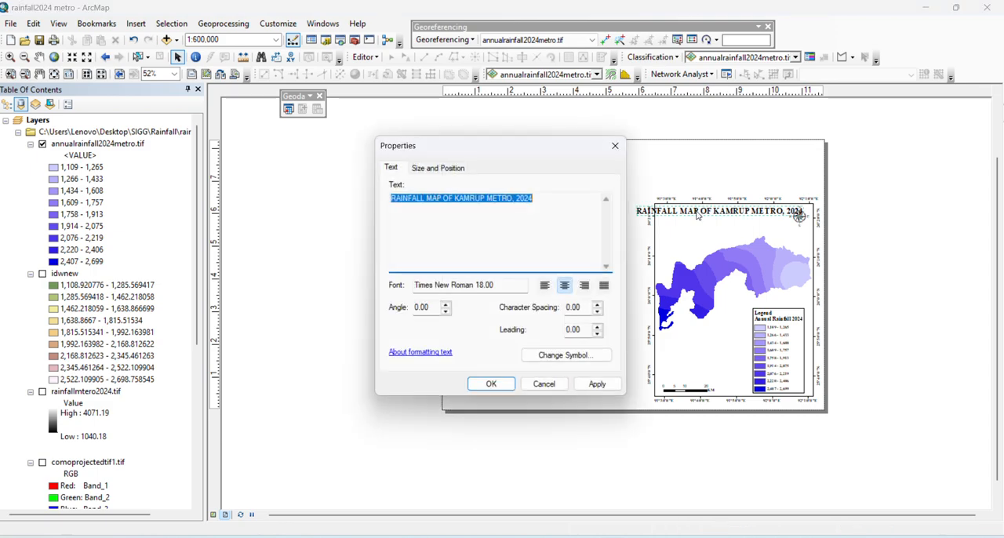
click(564, 355)
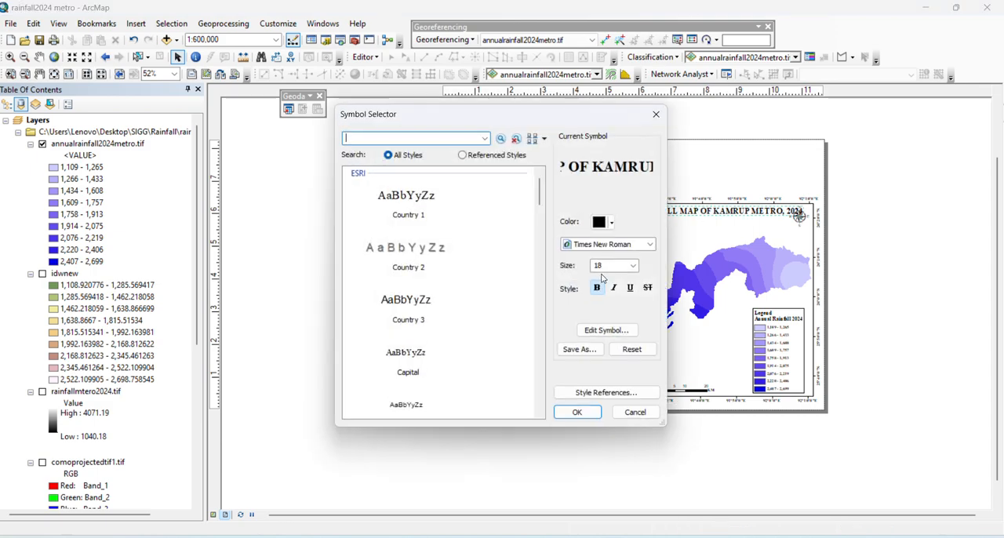
click(635, 267)
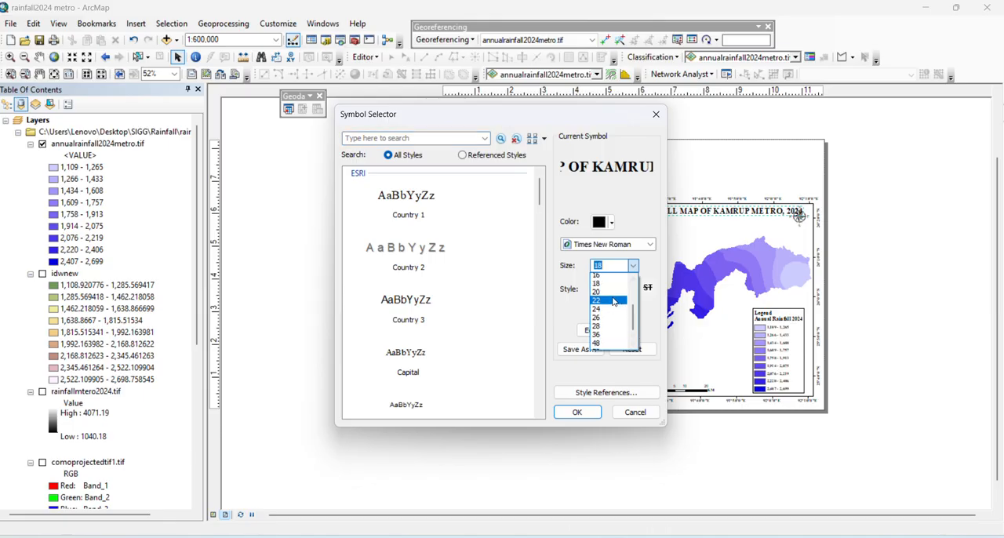
click(606, 337)
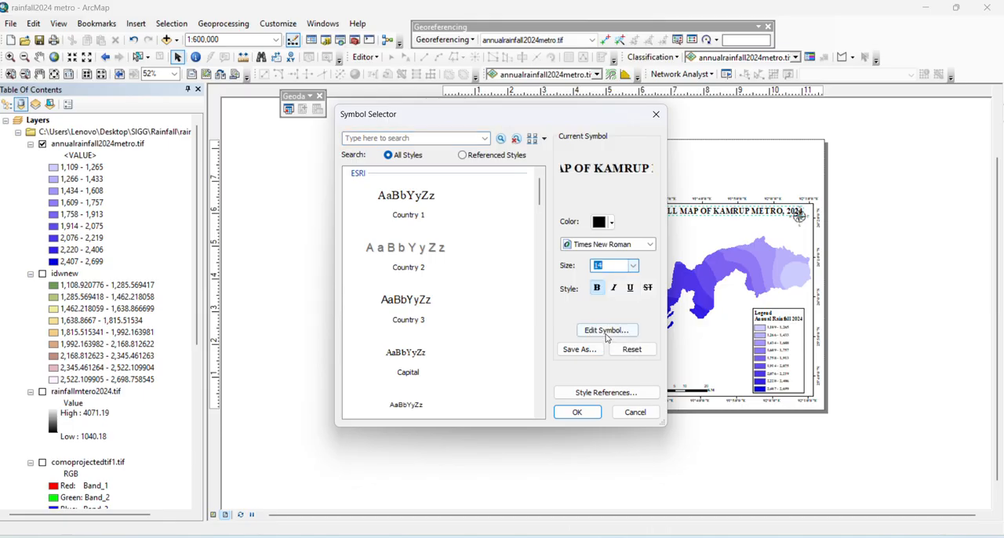
click(577, 412)
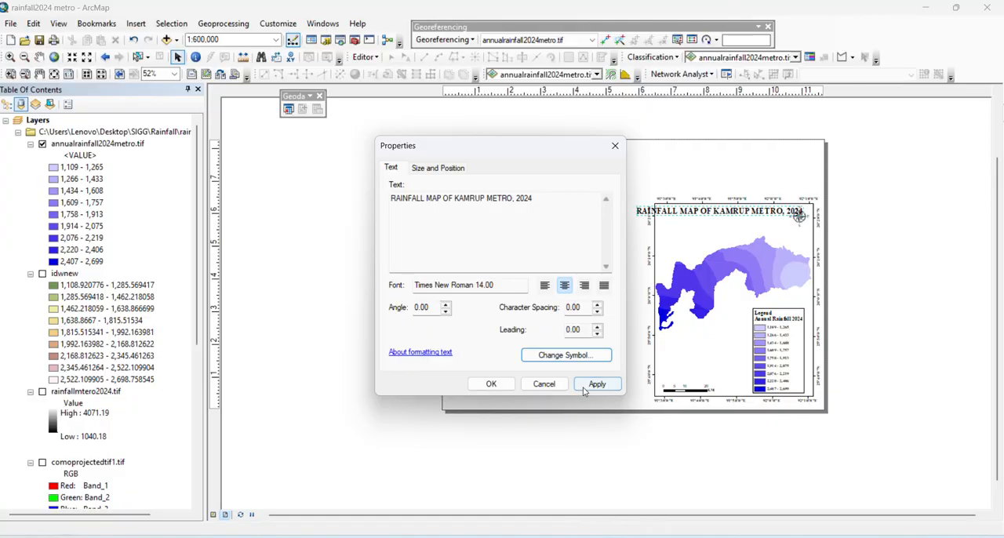
click(598, 384)
click(491, 384)
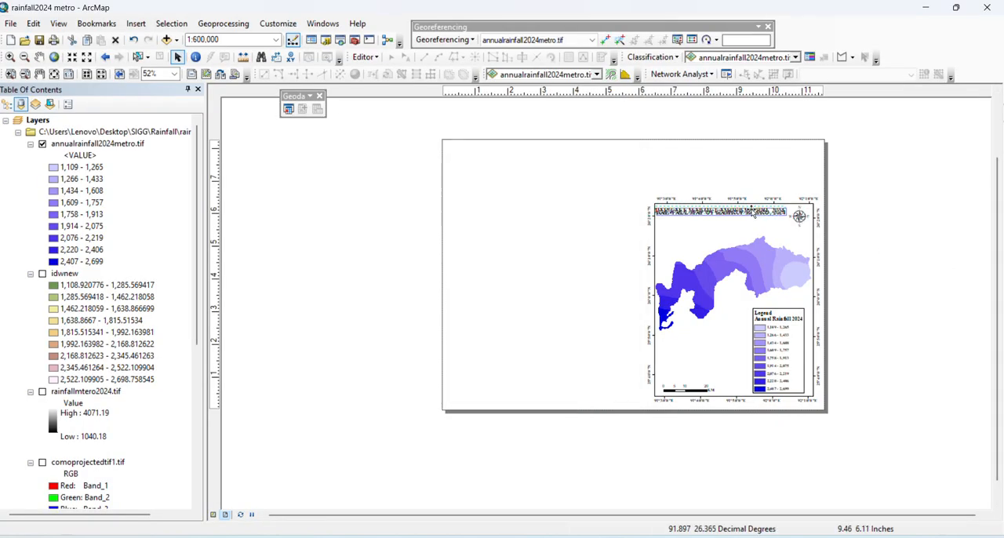
Shrink the north arrow and position it just below the right end of the map title, inside the frame
click(799, 222)
drag(799, 222, 796, 232)
click(869, 225)
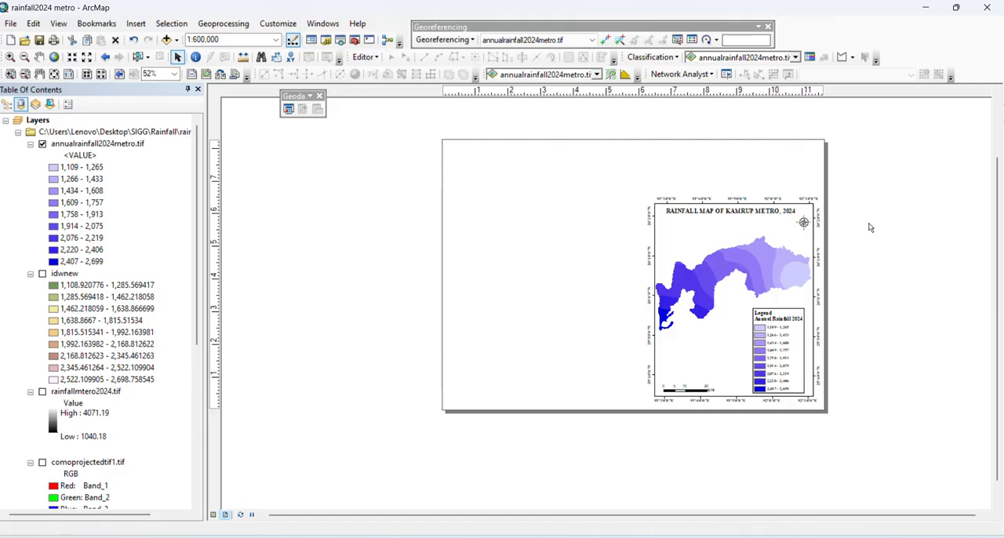
click(804, 223)
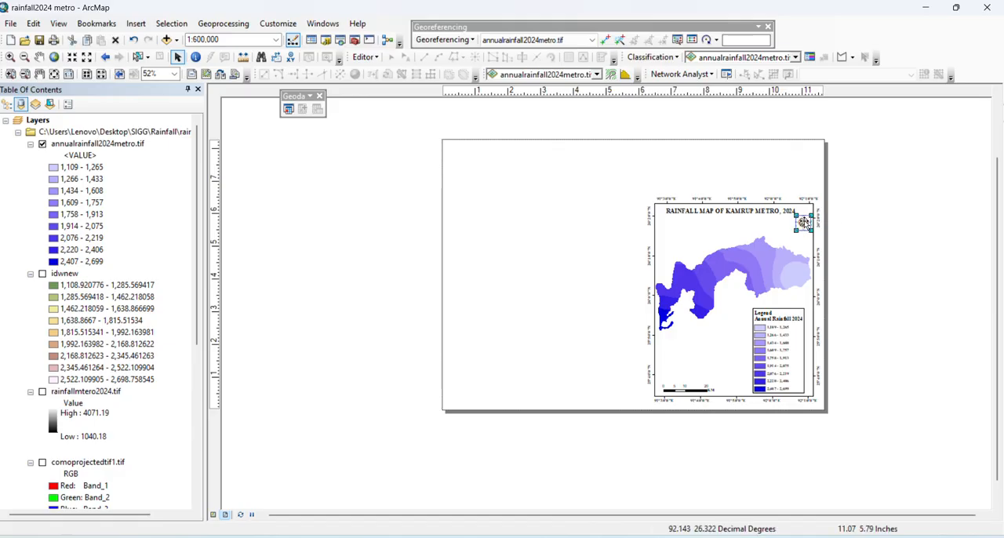
click(881, 221)
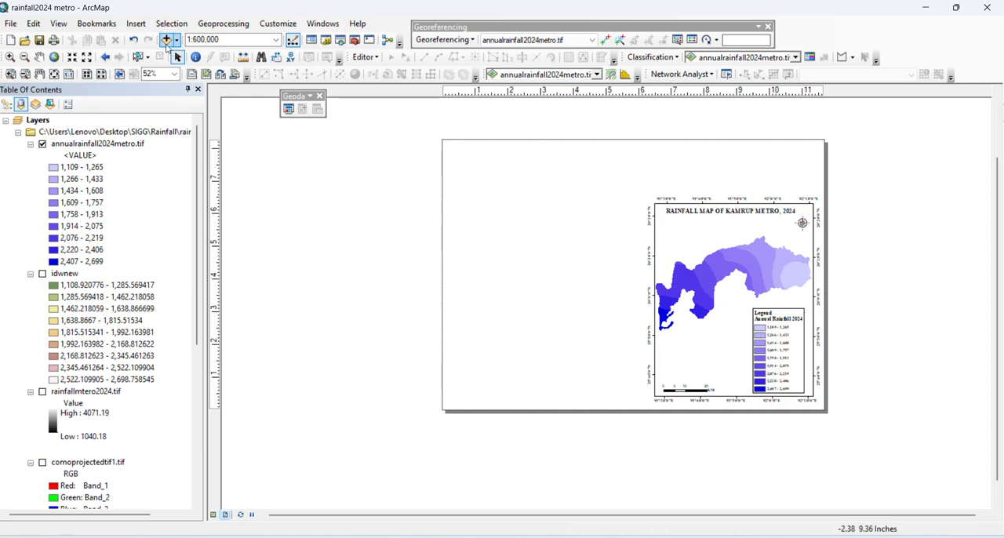
Insert a new data frame on the left half of the page and resize it to a tall, narrow portrait shape
click(138, 24)
click(157, 35)
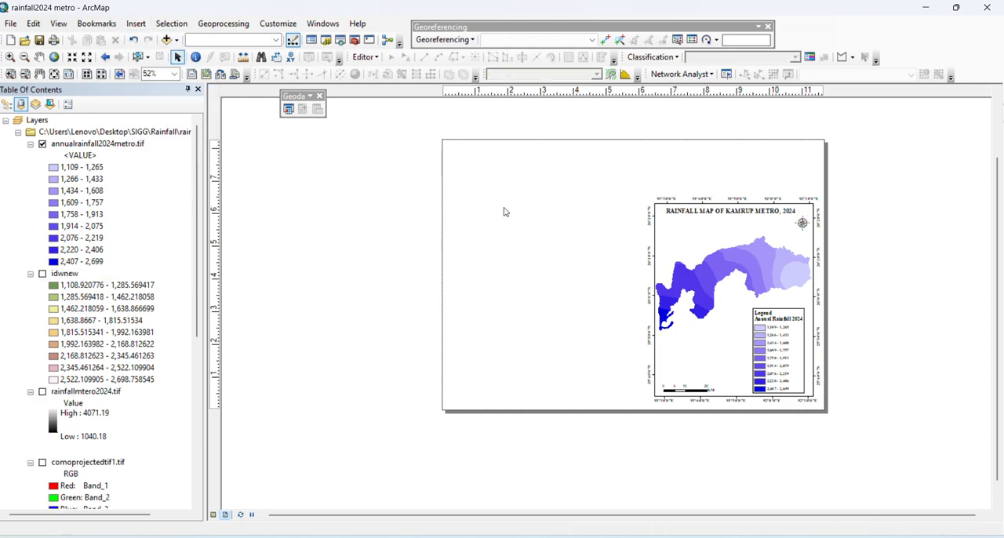
drag(562, 282, 501, 213)
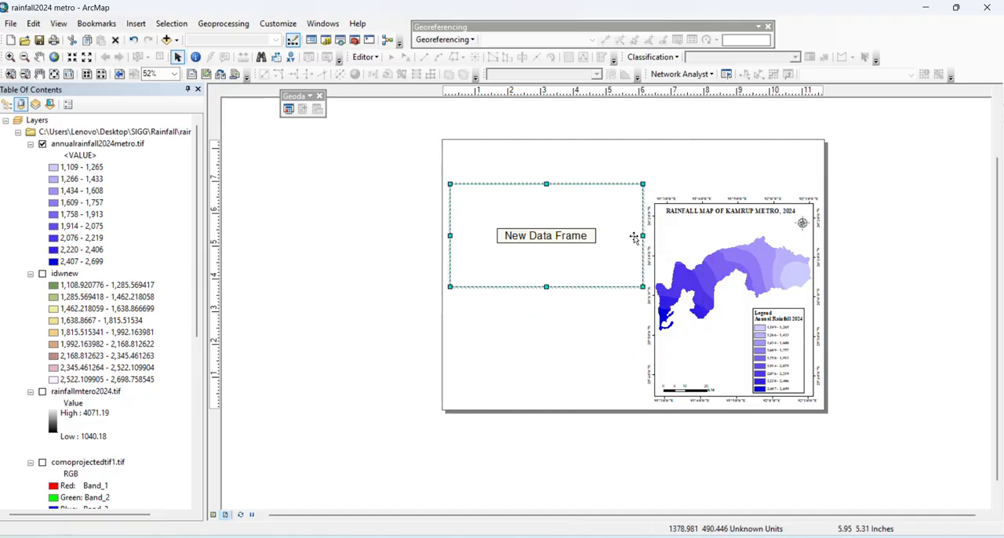
drag(643, 235, 576, 248)
drag(513, 287, 513, 381)
Start adding data to the new data frame and browse to the folder D:\shape_file
right_click(518, 256)
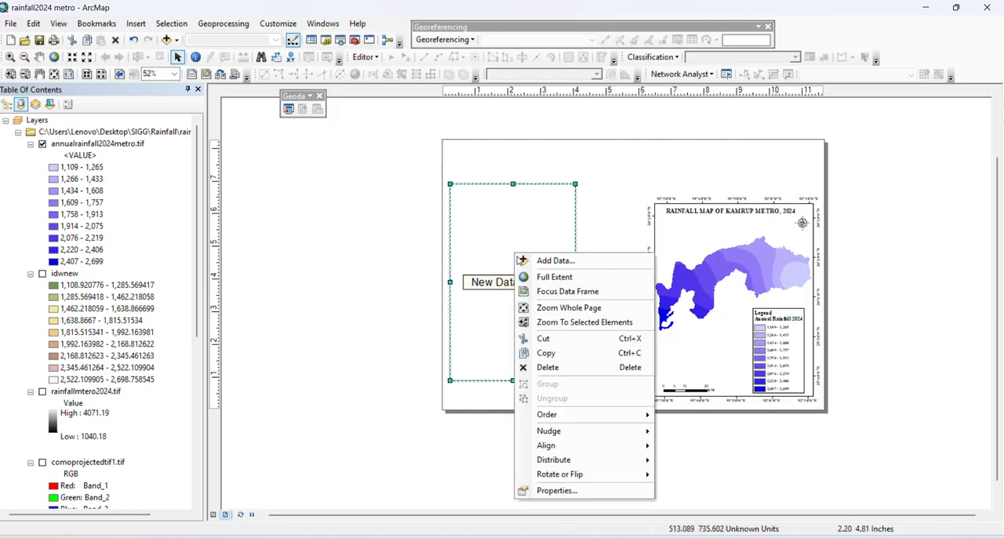
click(521, 258)
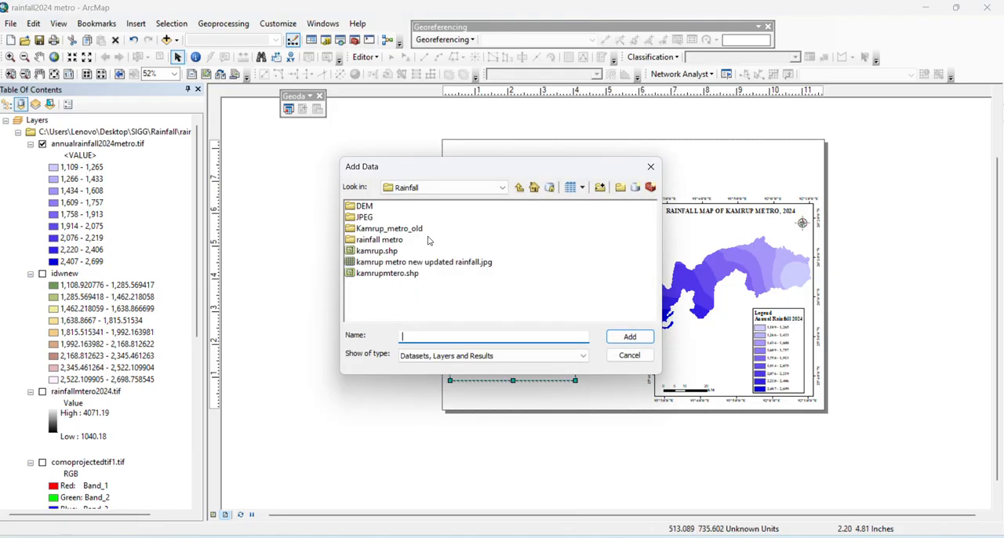
click(492, 187)
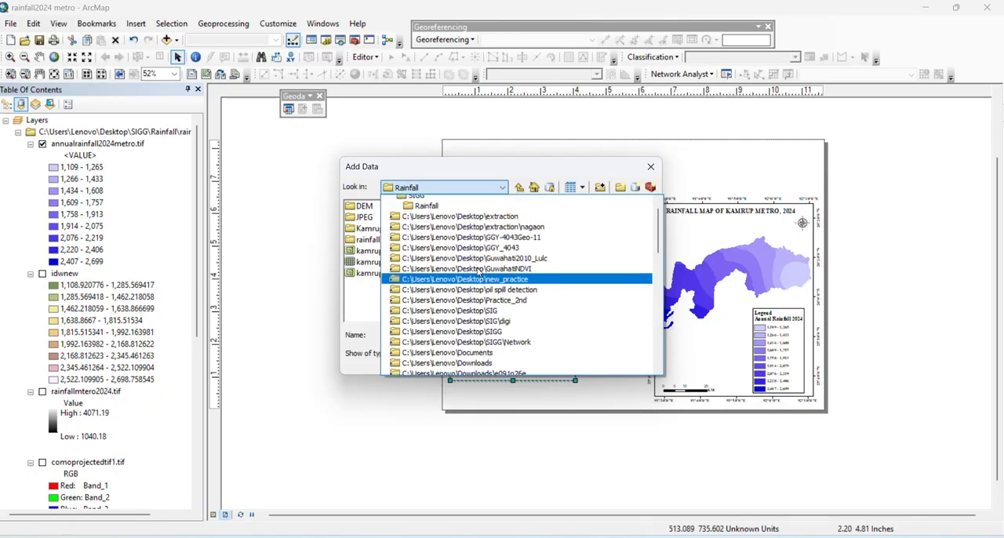
scroll(471, 249, up, 4)
scroll(455, 343, down, 3)
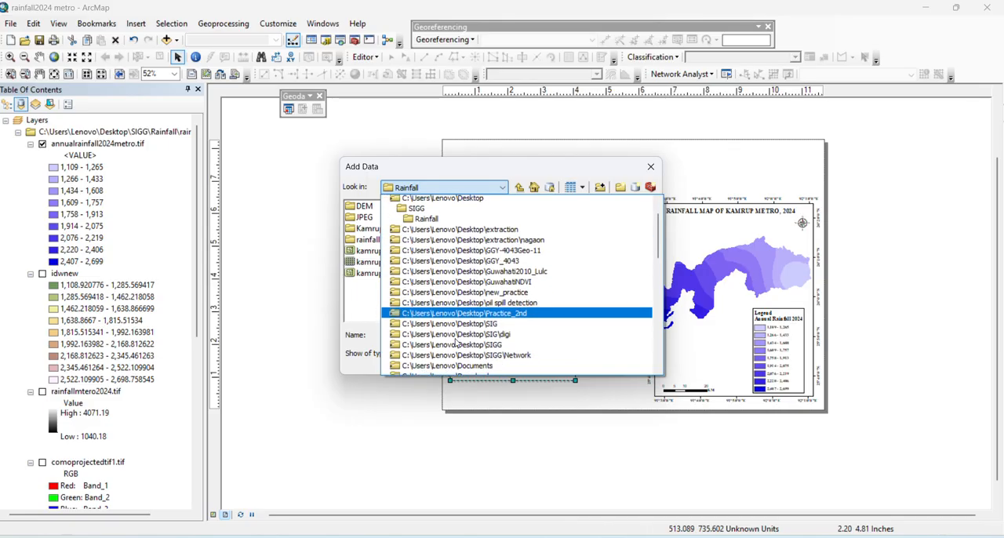
click(453, 343)
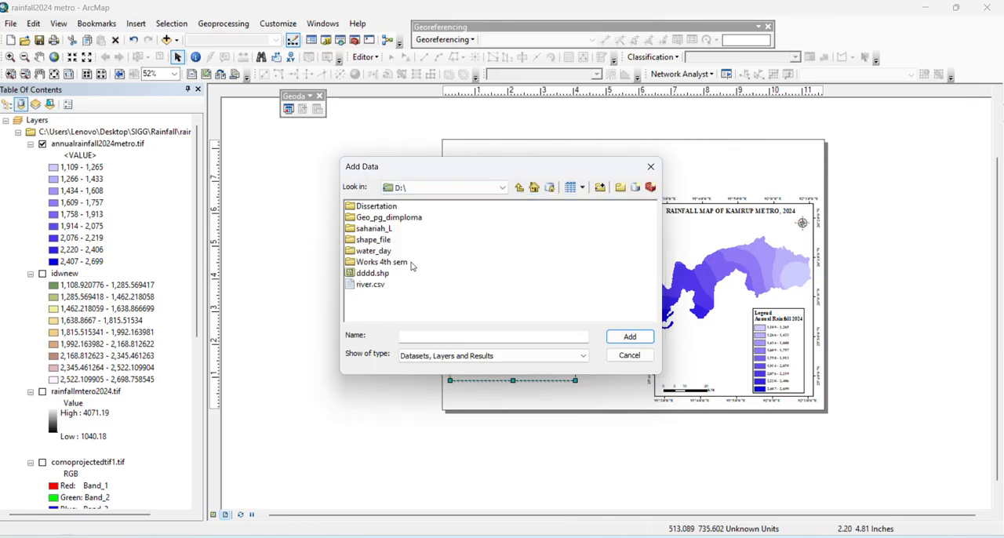
double_click(366, 219)
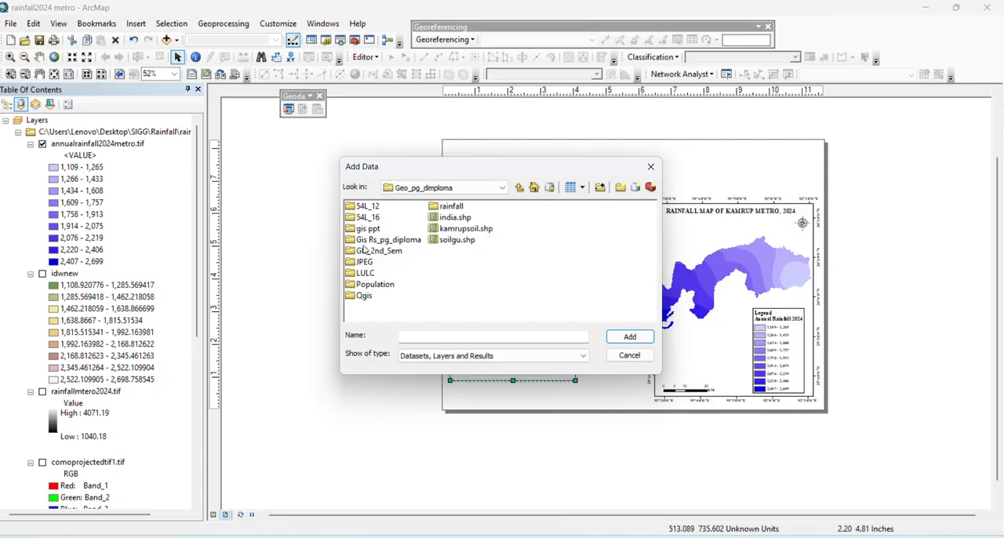
click(474, 188)
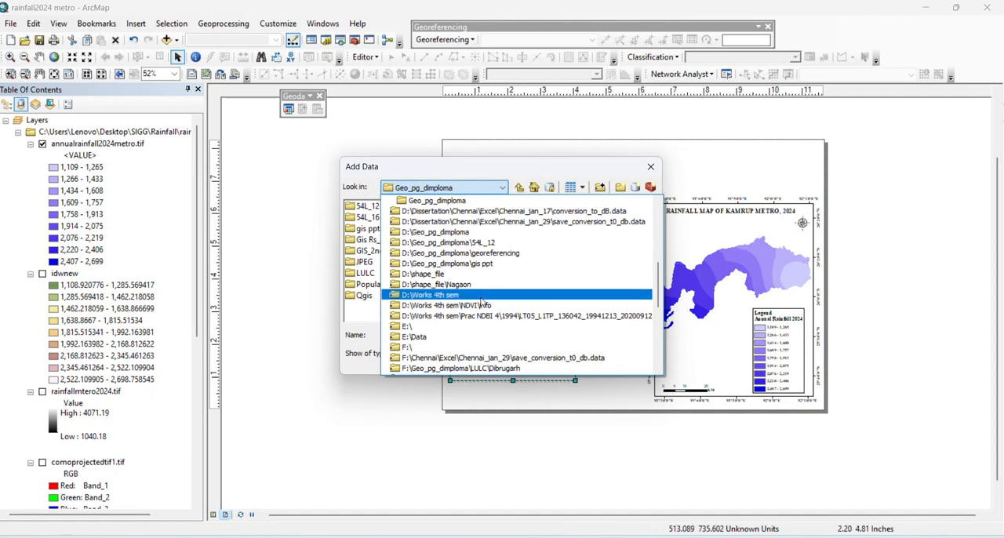
click(463, 275)
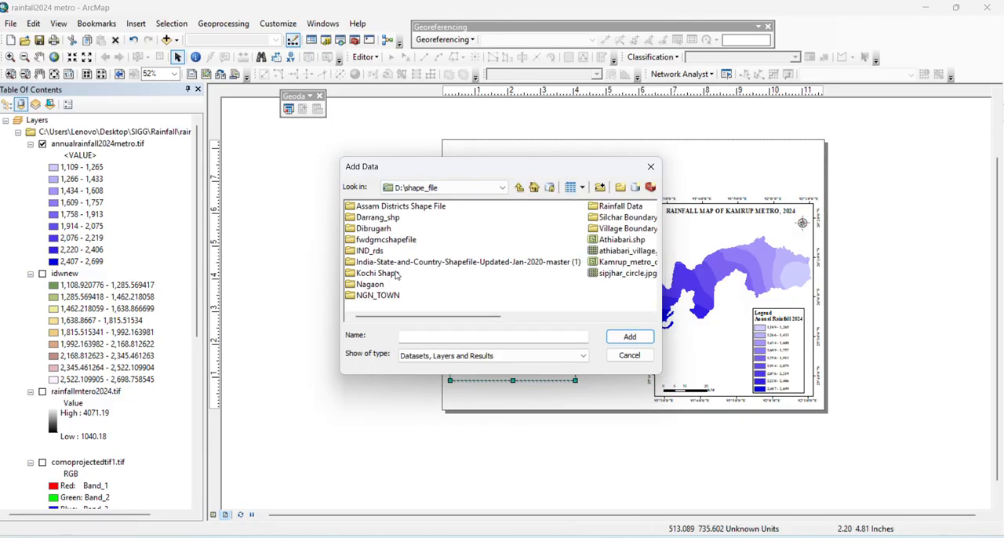
Add India_State_Boundary.shp from the India-State-and-Country-Shapefile-Updated-Jan-2020-master folder to the new data frame
double_click(377, 265)
click(384, 209)
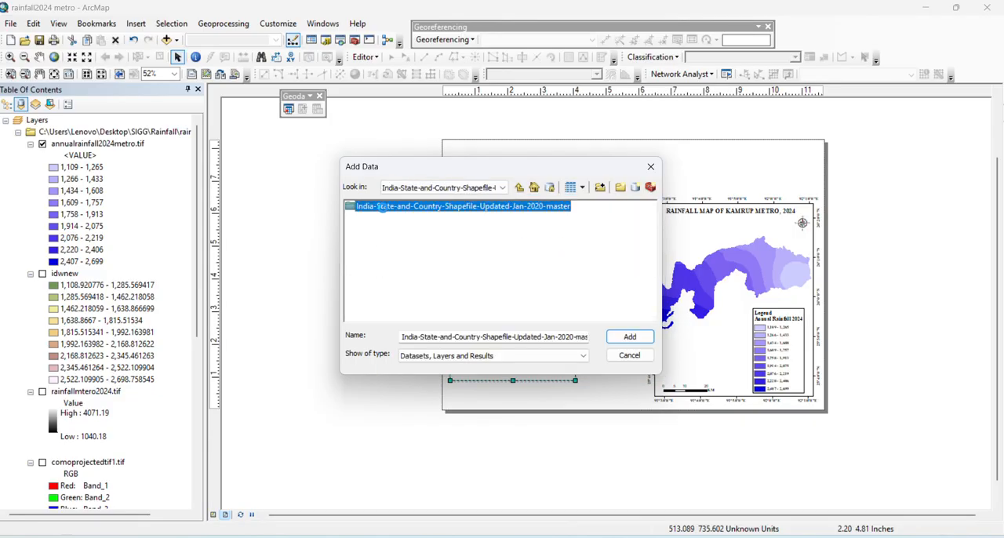
double_click(385, 209)
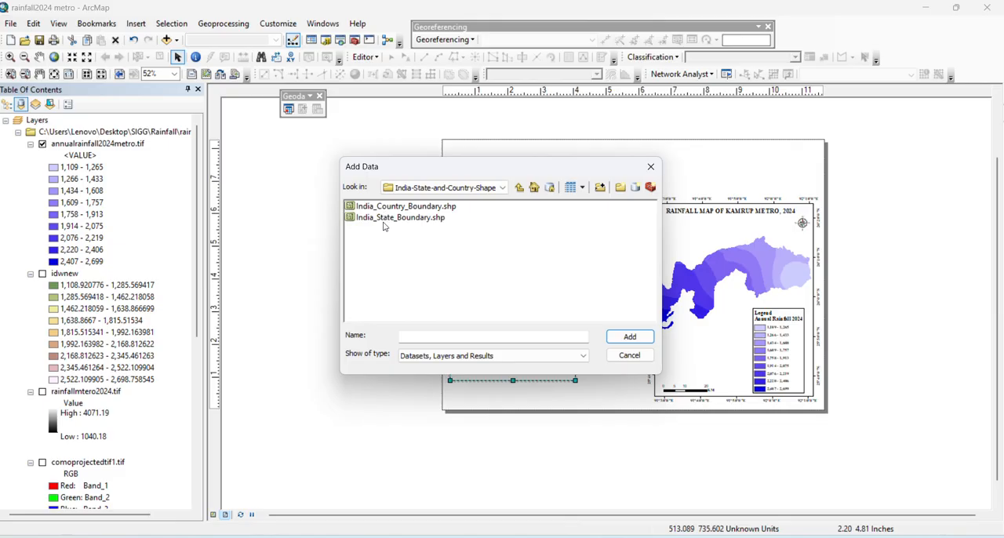
click(384, 219)
click(641, 337)
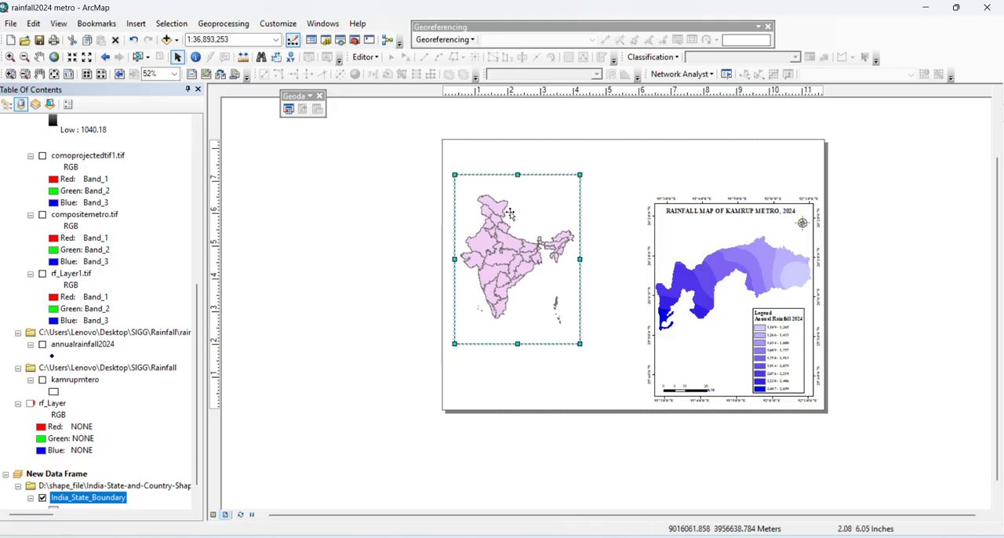
Widen the India data frame slightly and move it a little lower on the page
drag(581, 259, 583, 260)
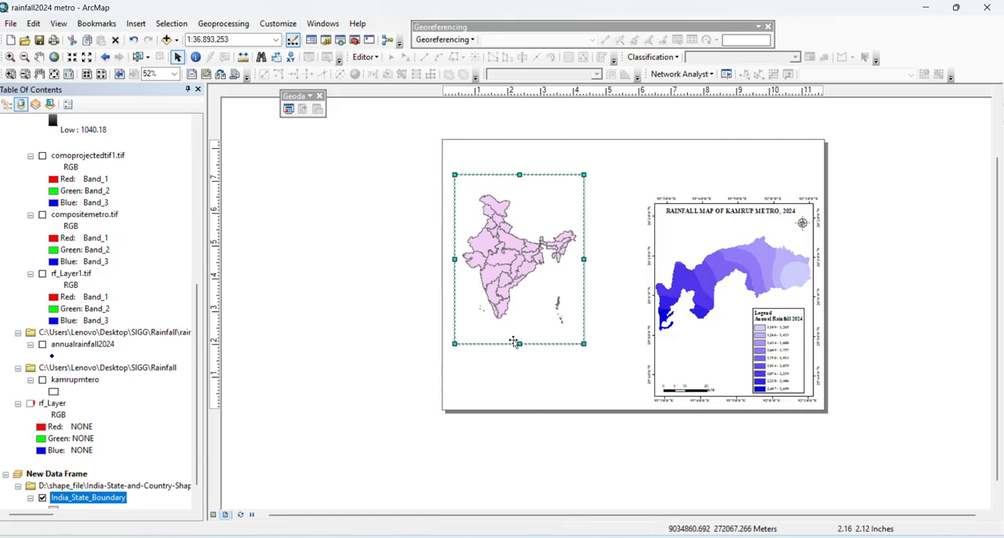
click(370, 313)
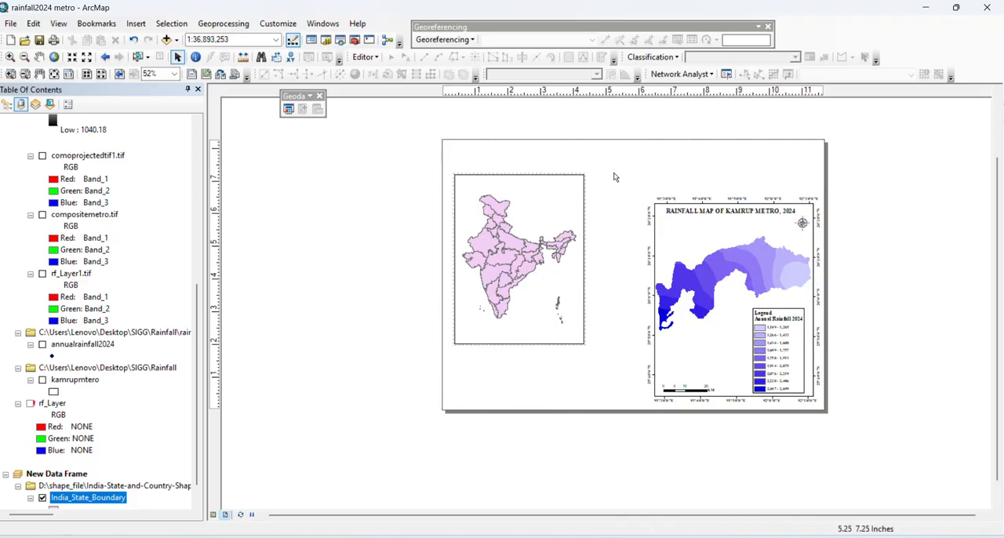
click(575, 292)
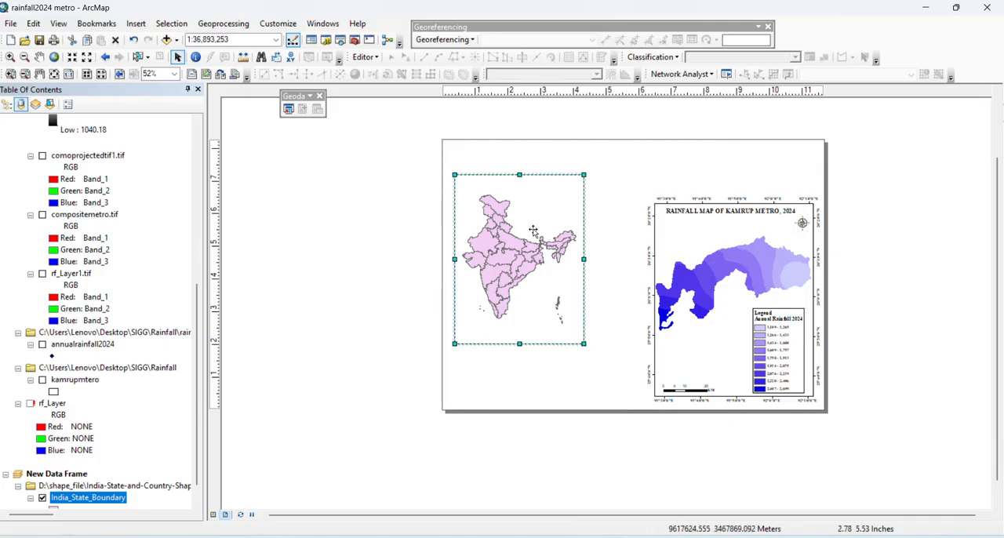
drag(511, 203, 512, 214)
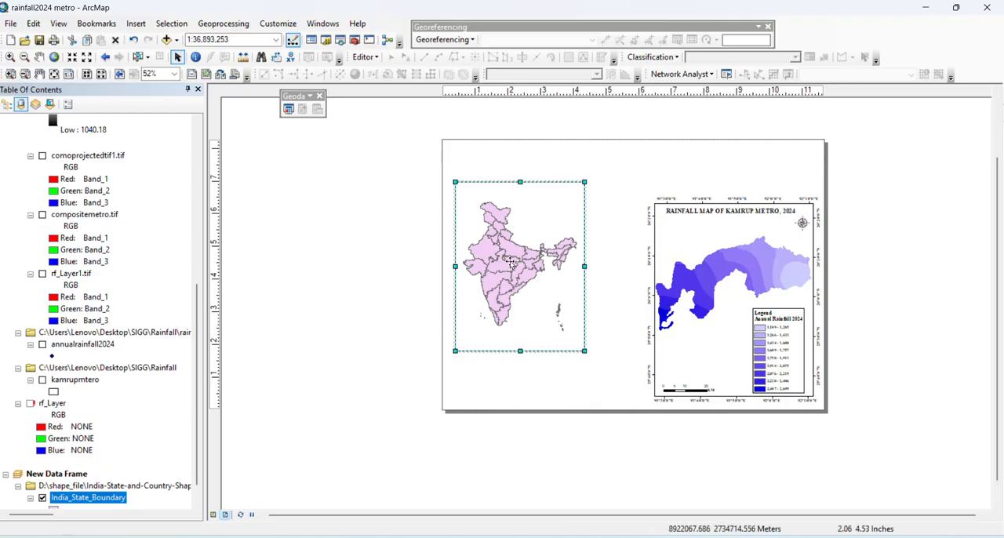
Select the Assam record in the India_State_Boundary attribute table, then close the table
scroll(89, 366, down, 1)
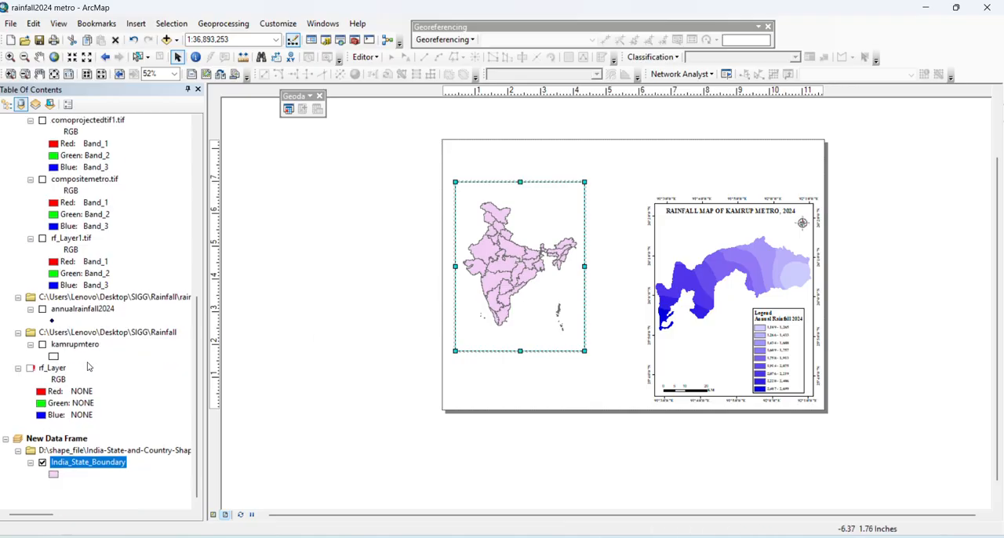
right_click(69, 467)
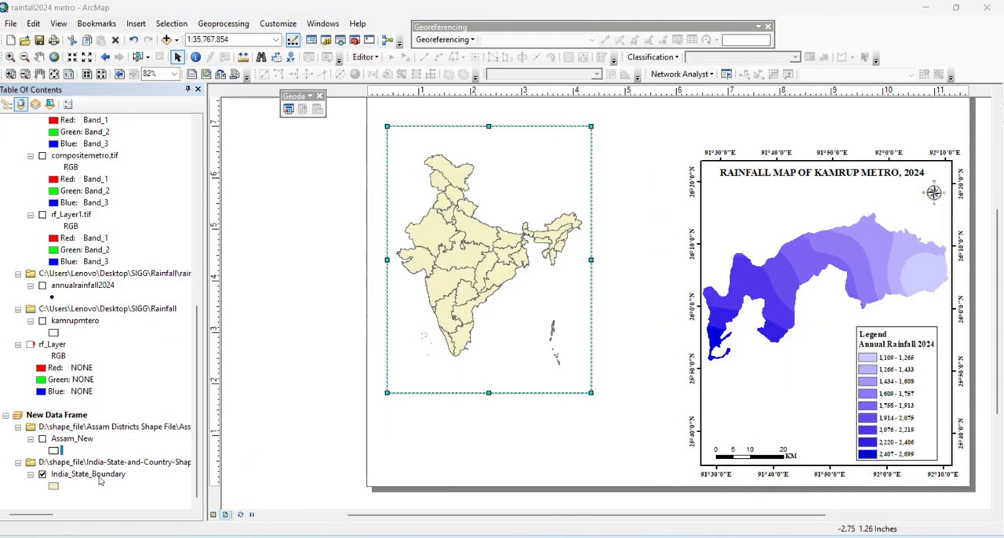
click(98, 477)
right_click(97, 479)
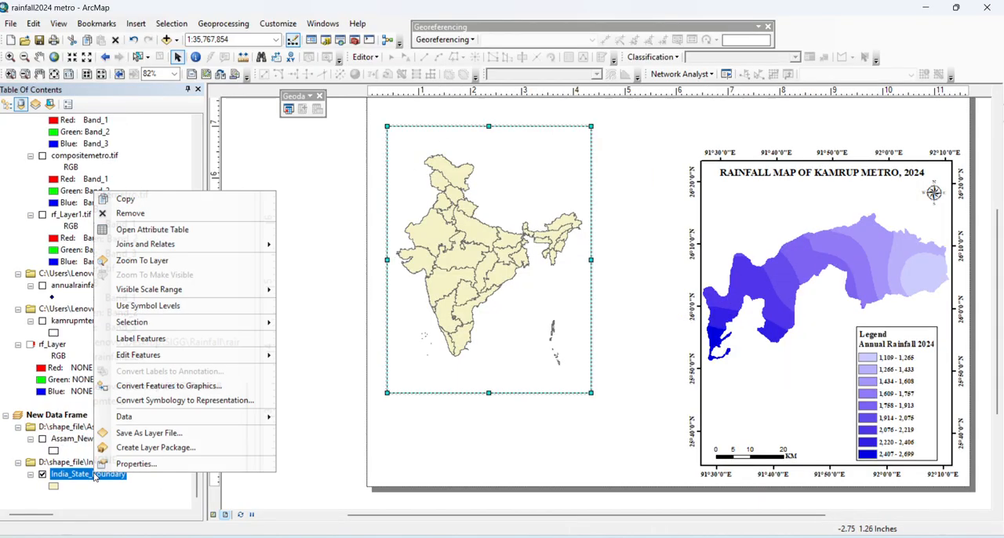
click(147, 227)
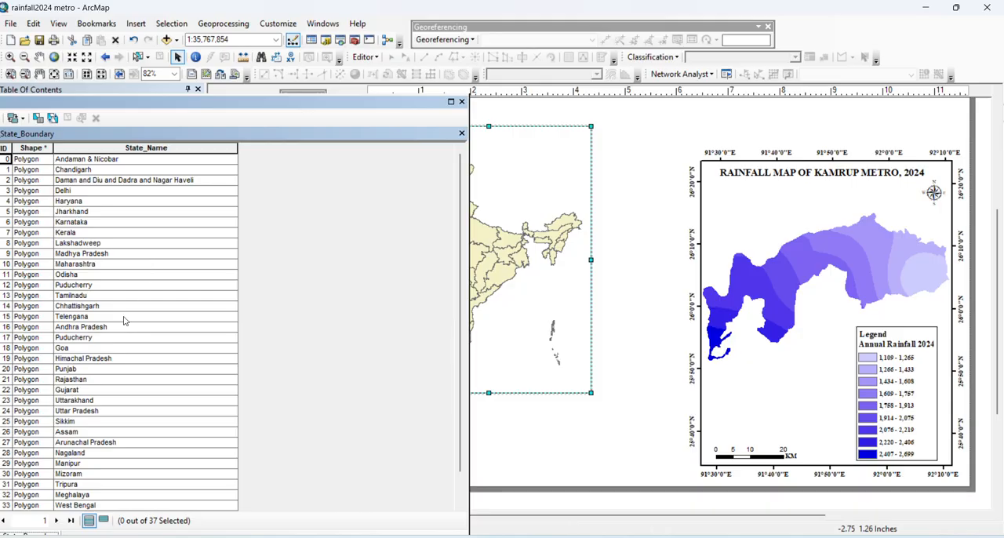
scroll(104, 401, down, 1)
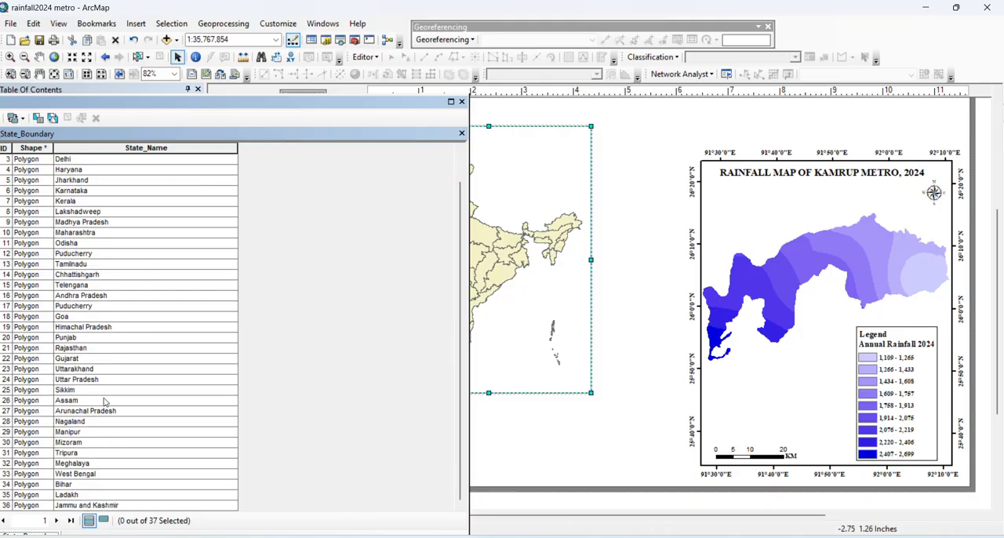
click(61, 403)
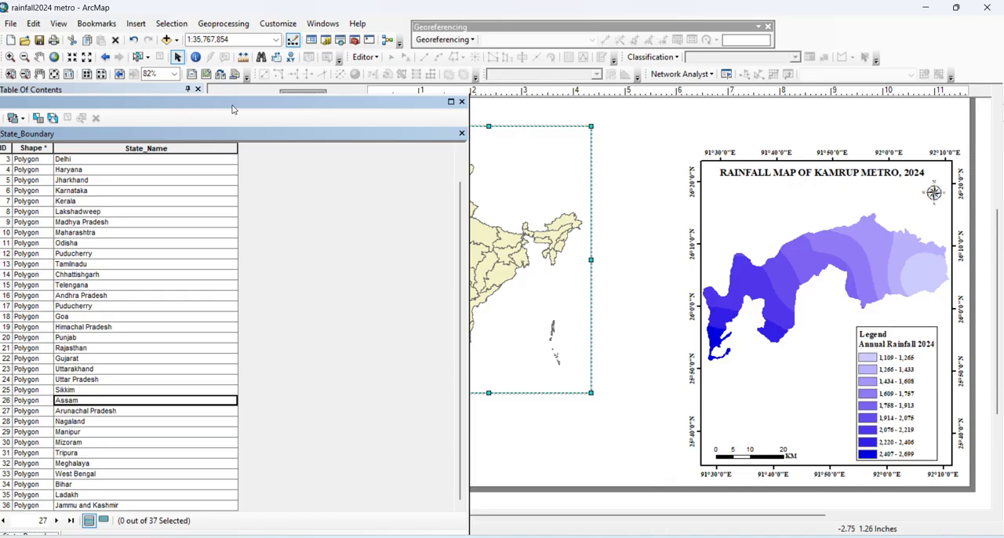
drag(233, 109, 271, 307)
click(152, 394)
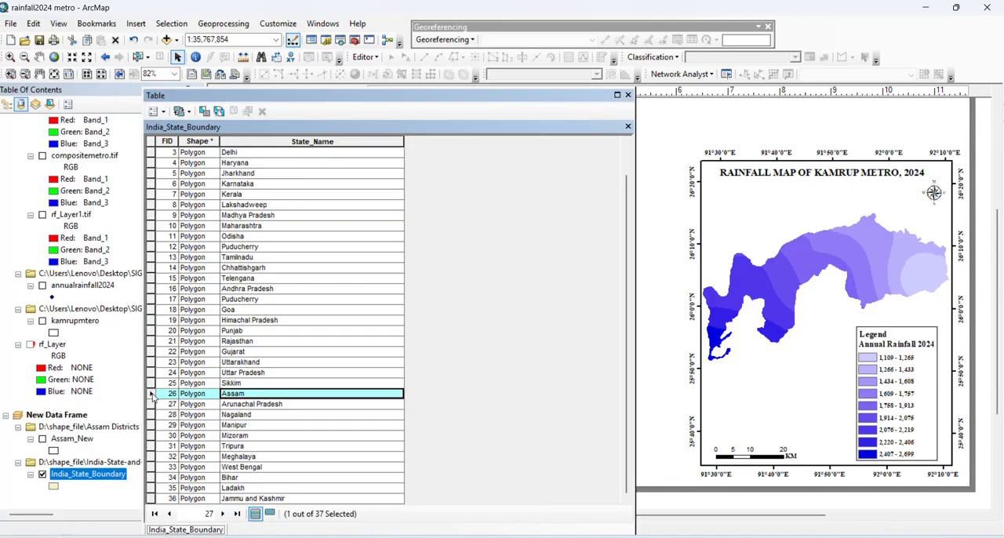
click(628, 95)
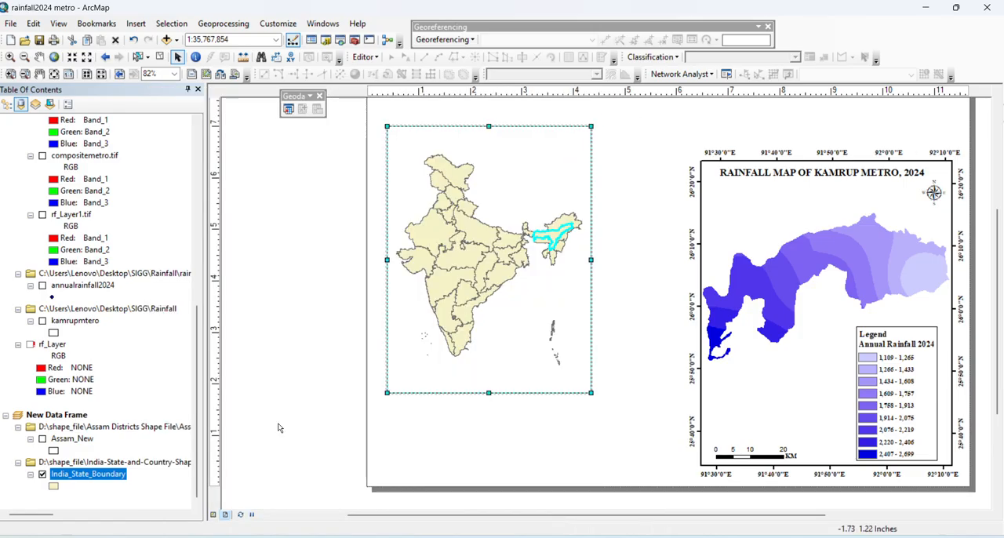
Start a data export from India_State_Boundary limited to the selected features, using the layer's source coordinate system
right_click(98, 477)
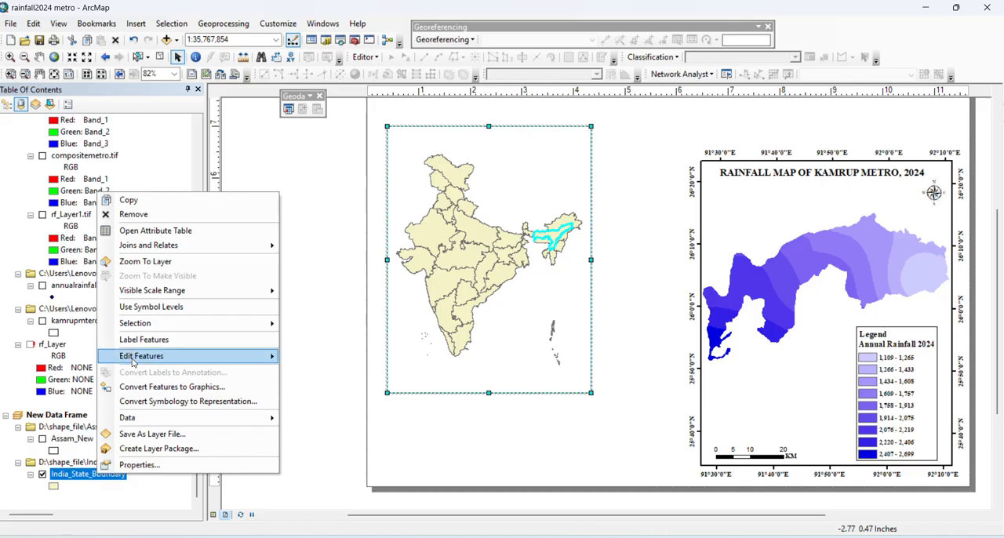
mouse_move(143, 420)
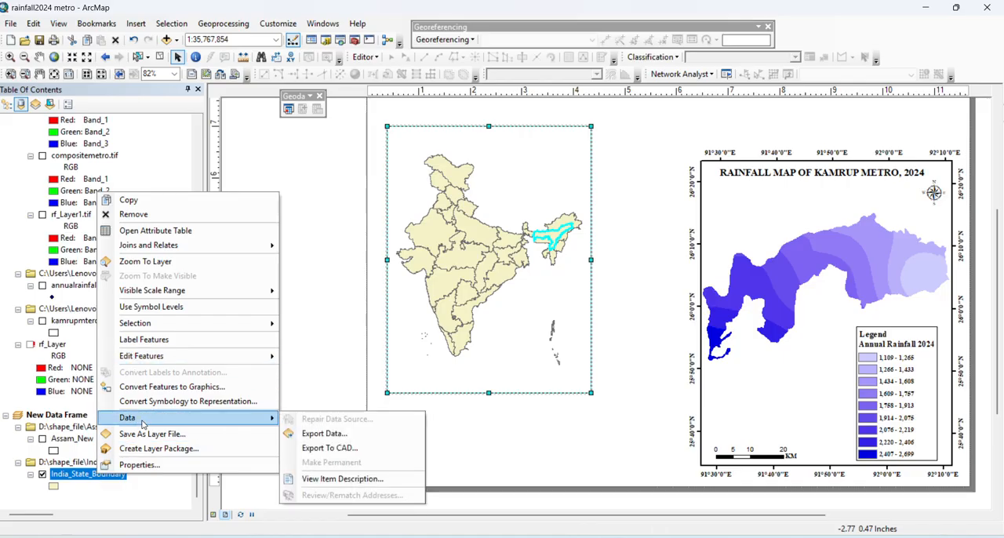
click(324, 433)
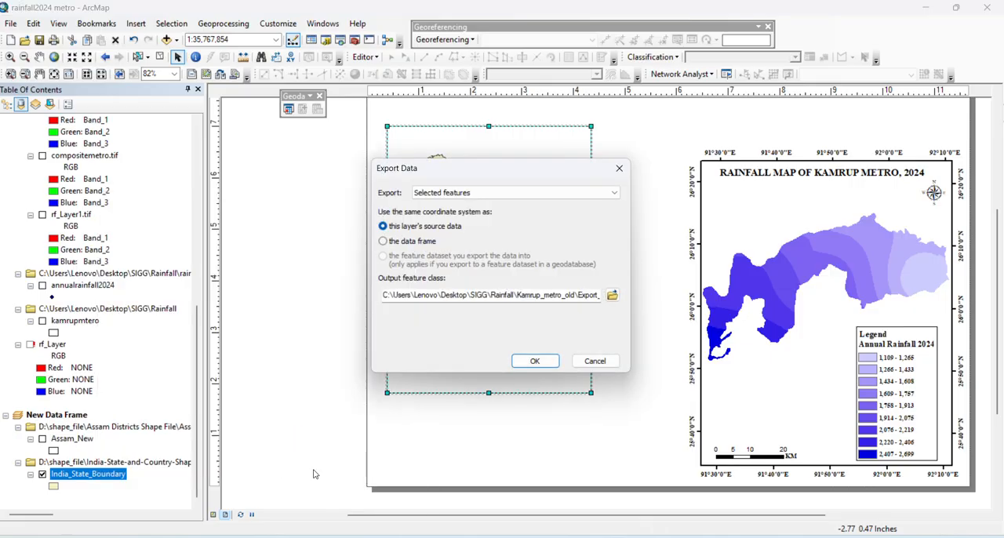
click(556, 192)
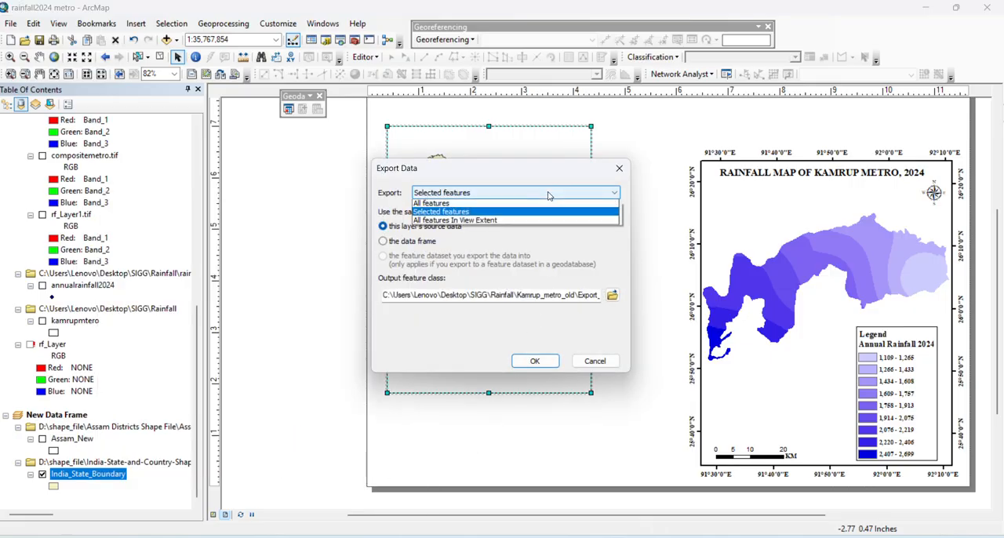
click(533, 212)
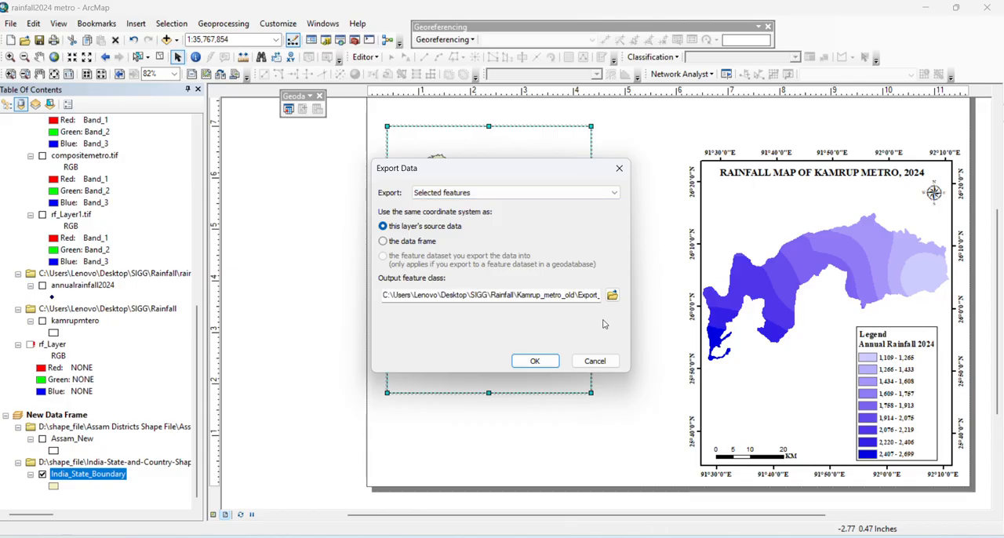
Set the output location of the Assam export to the shape_file folder on drive D
click(613, 295)
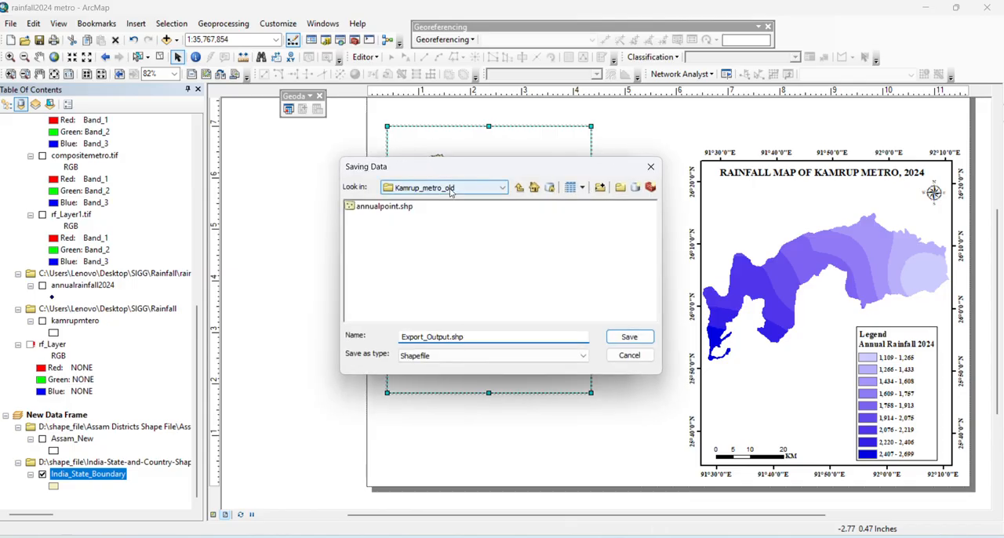
click(448, 189)
scroll(472, 289, up, 2)
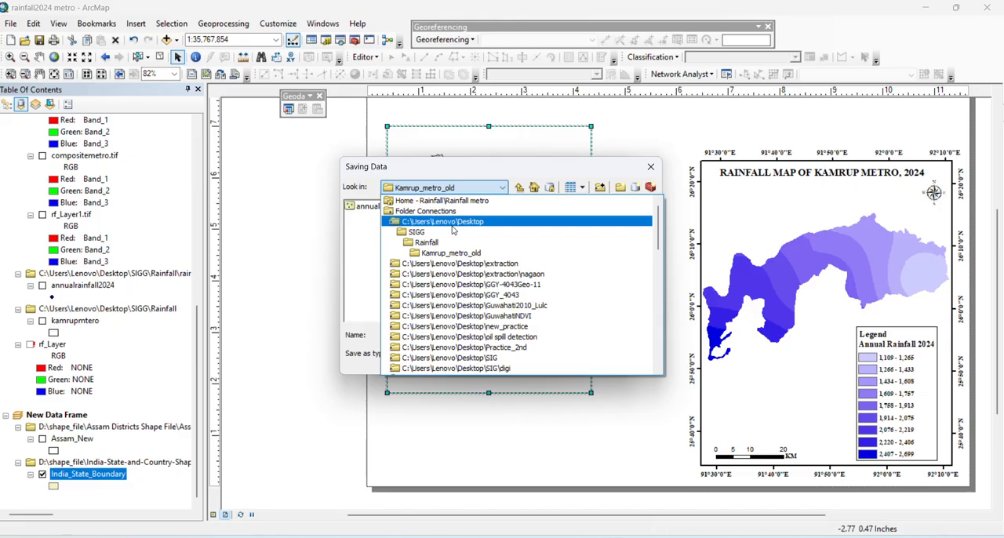
scroll(451, 232, down, 3)
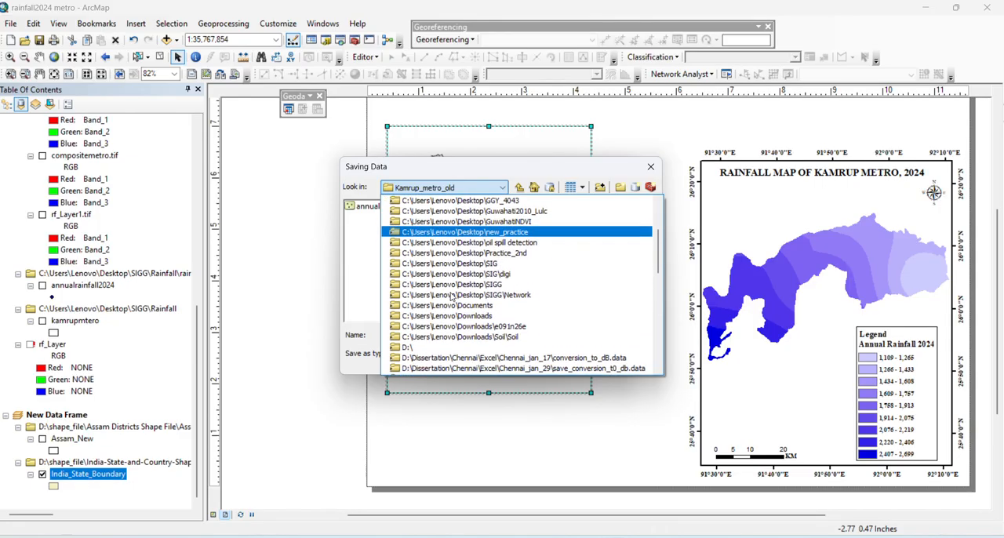
click(439, 346)
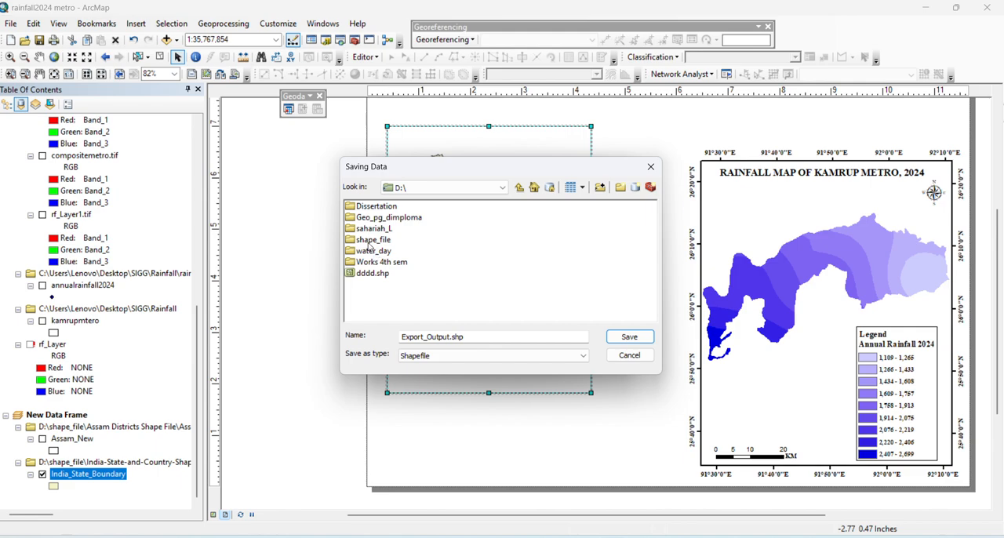
double_click(370, 240)
Name the output shapefile onlyassam, run the export and add the exported data to the map as a layer
click(485, 337)
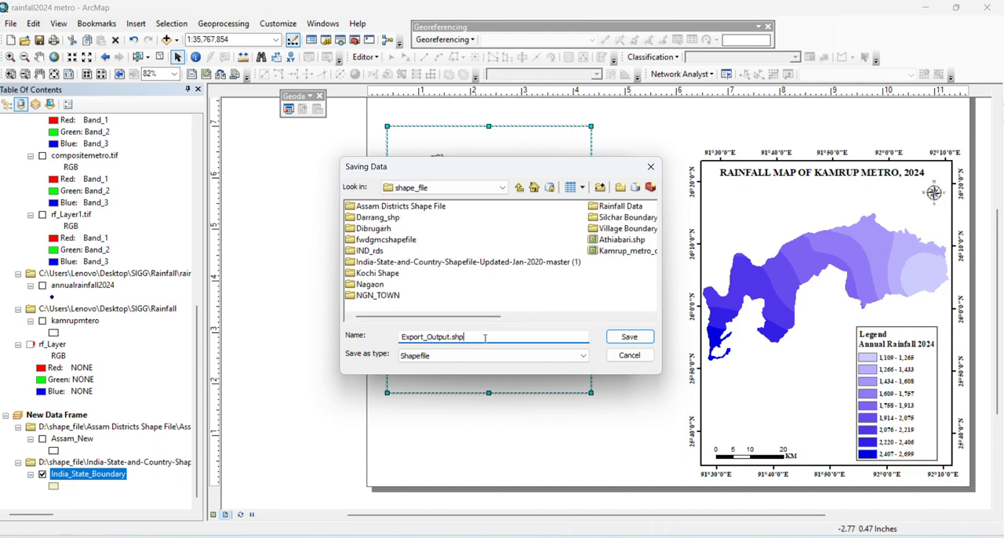
drag(486, 337, 399, 338)
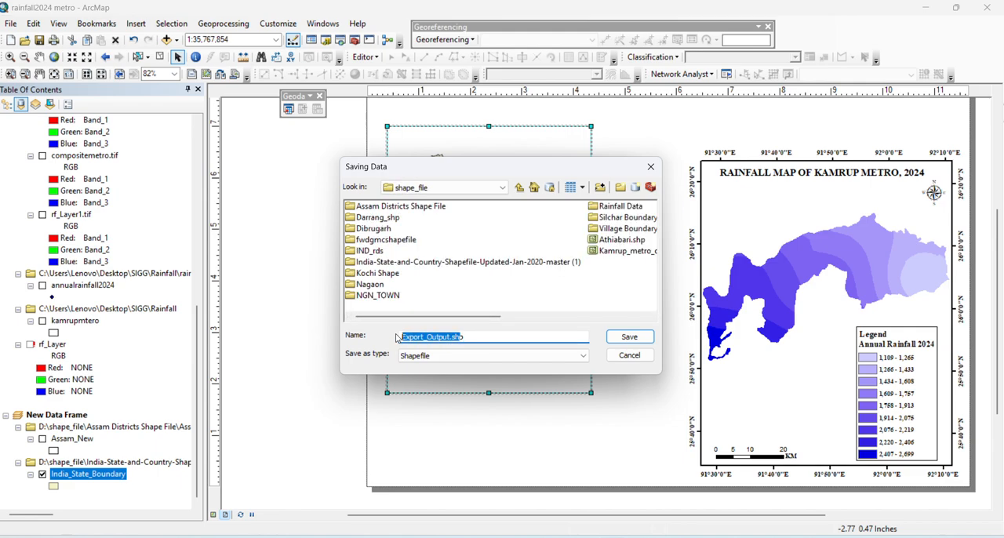
text(ap)
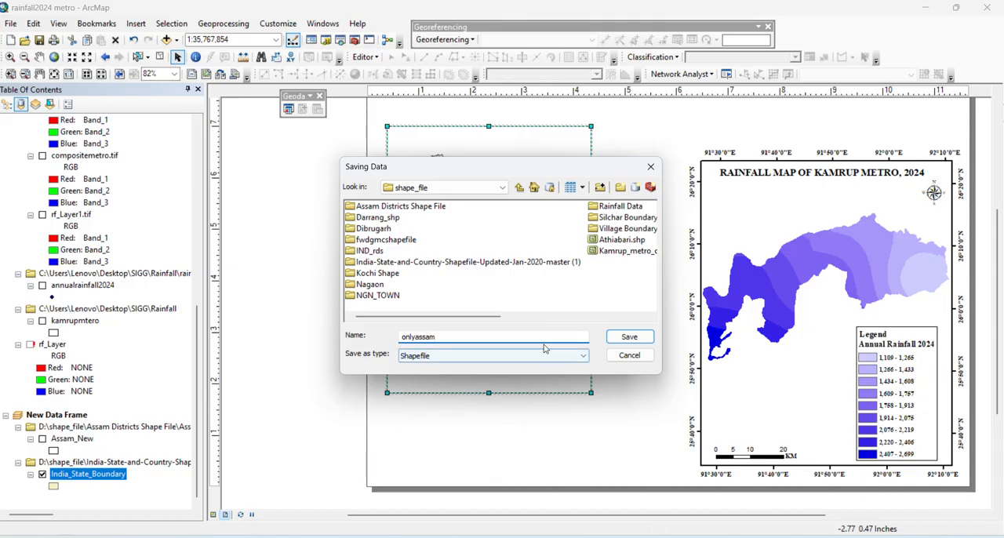
click(617, 337)
click(535, 361)
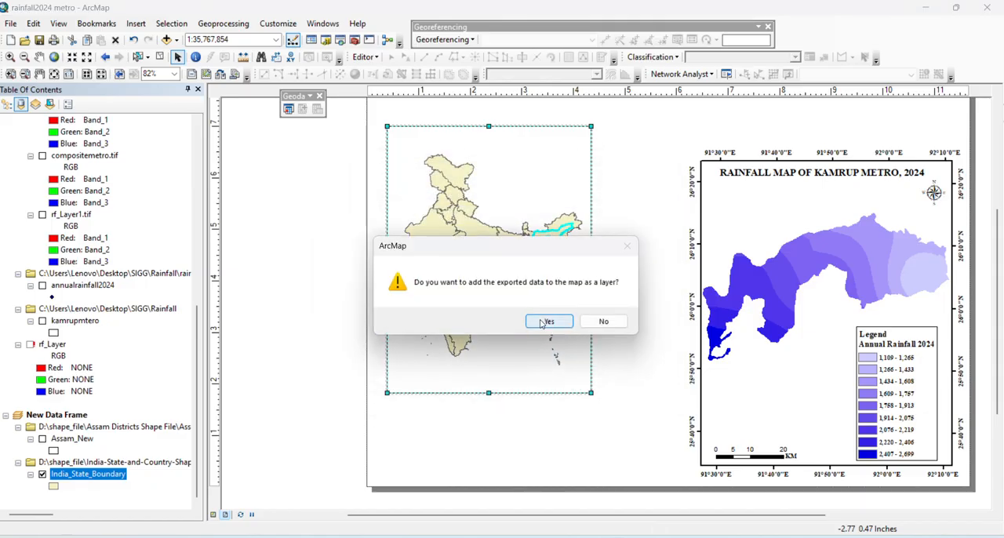
click(546, 321)
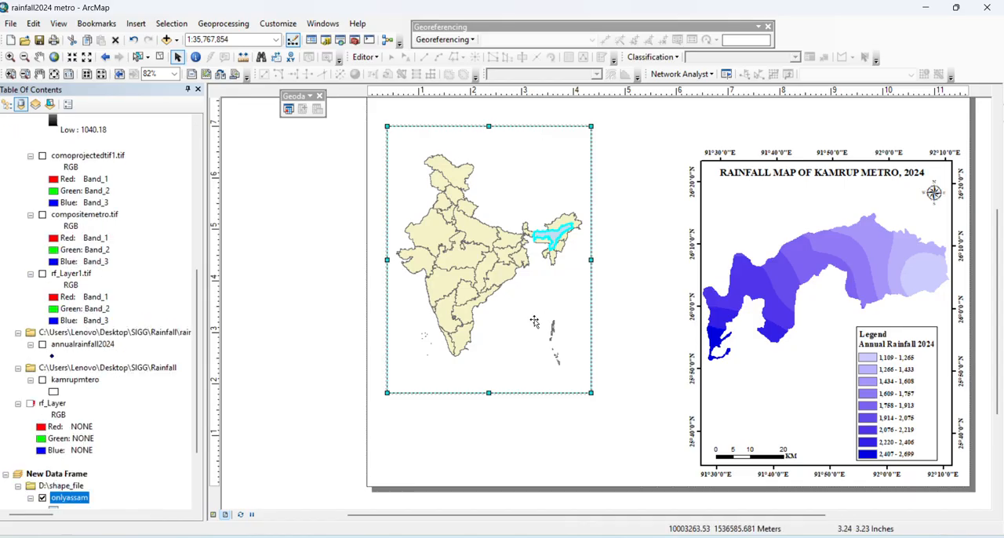
Change the fill color of the onlyassam layer to light turquoise
scroll(111, 389, down, 3)
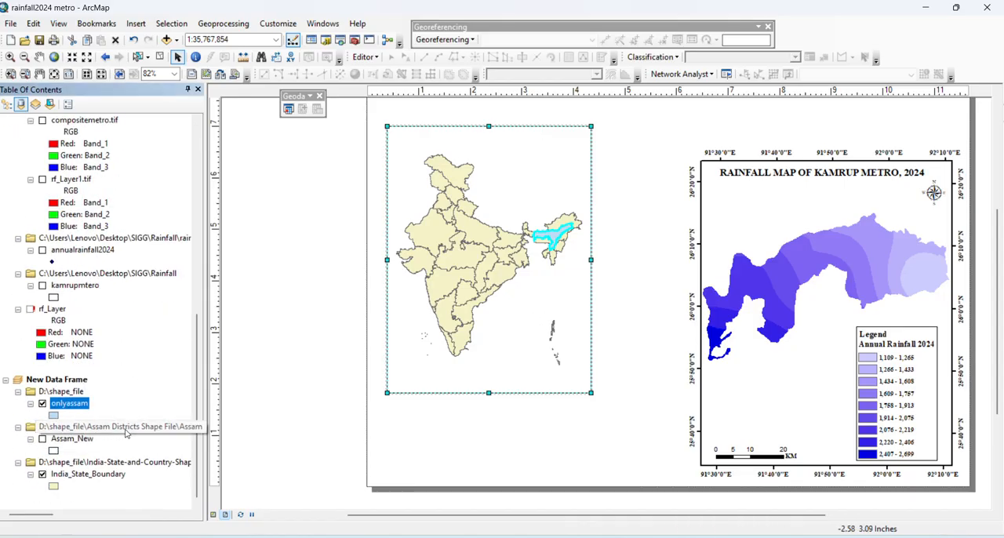
click(54, 415)
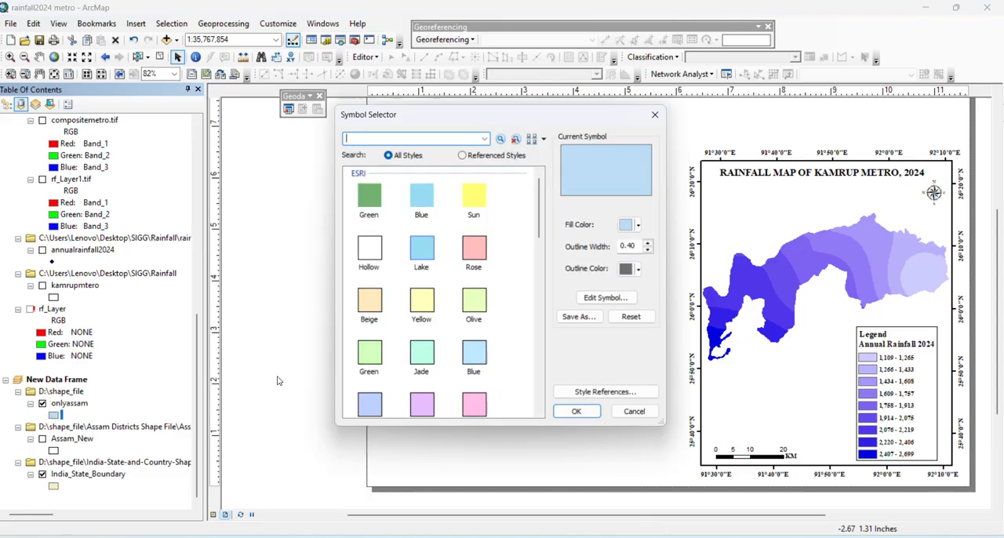
click(639, 227)
click(626, 258)
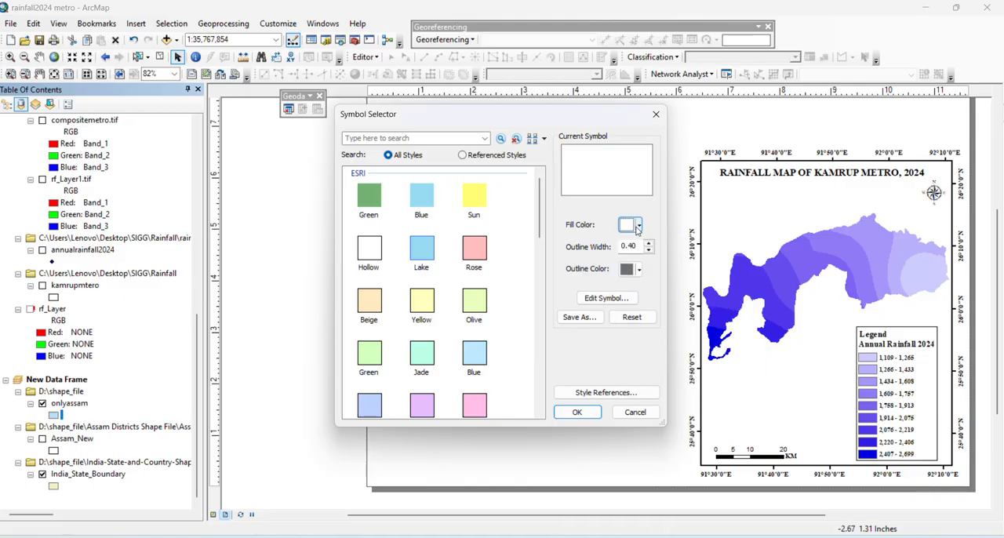
click(639, 225)
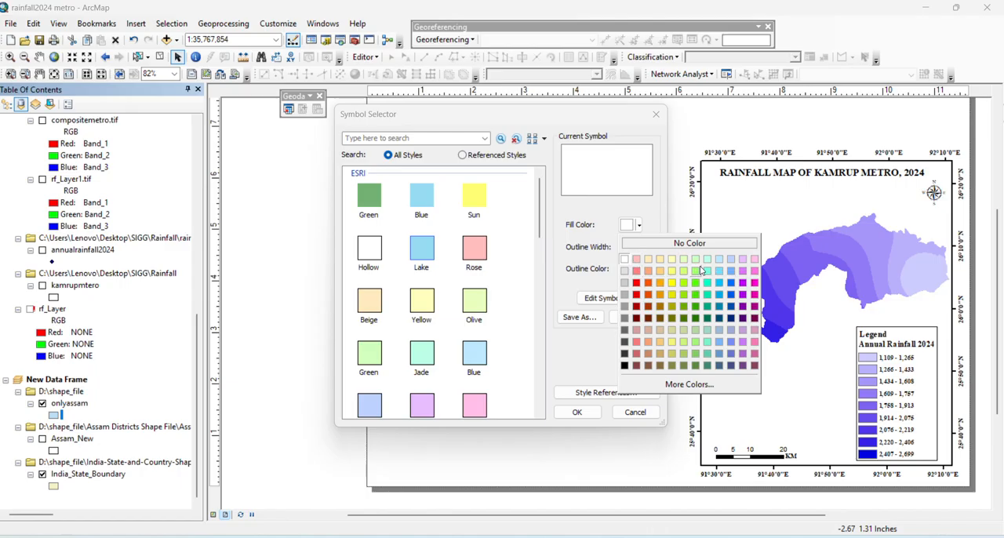
click(705, 270)
click(574, 412)
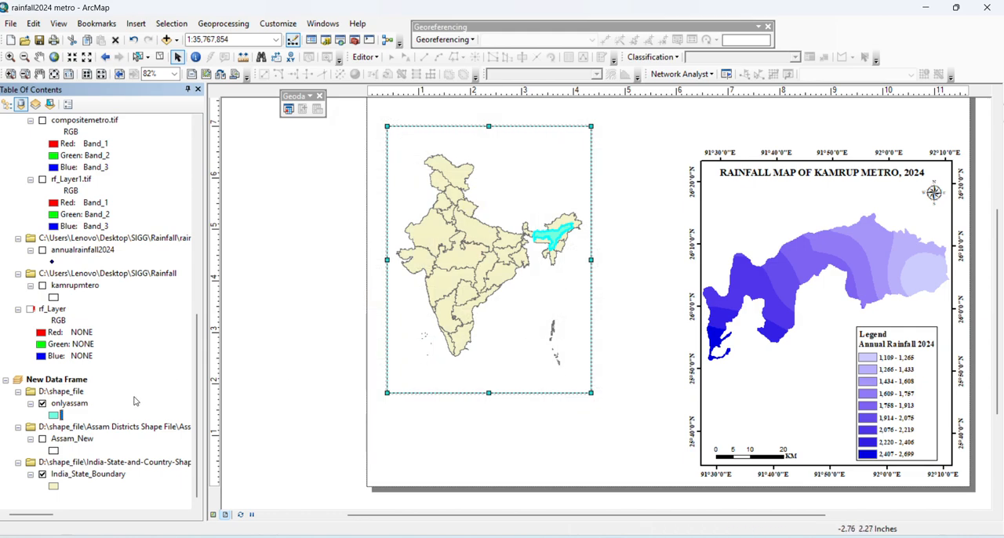
Set the outline width of the onlyassam layer's symbol to 0
click(55, 416)
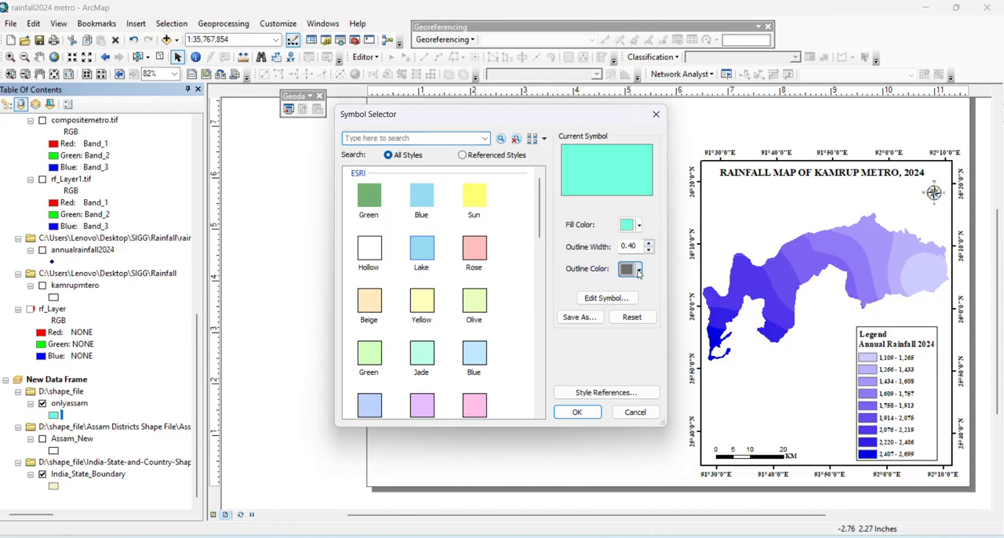
click(639, 269)
click(639, 269)
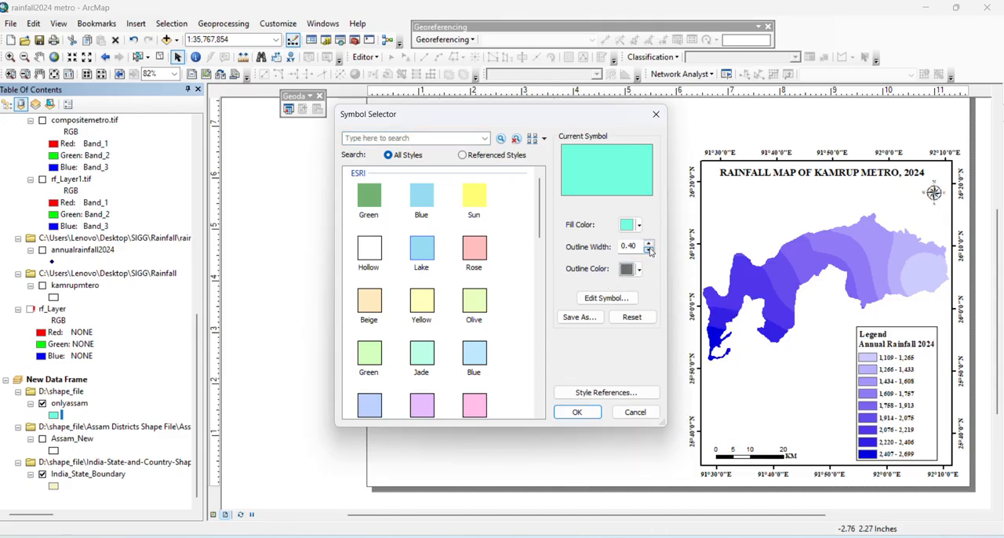
click(649, 250)
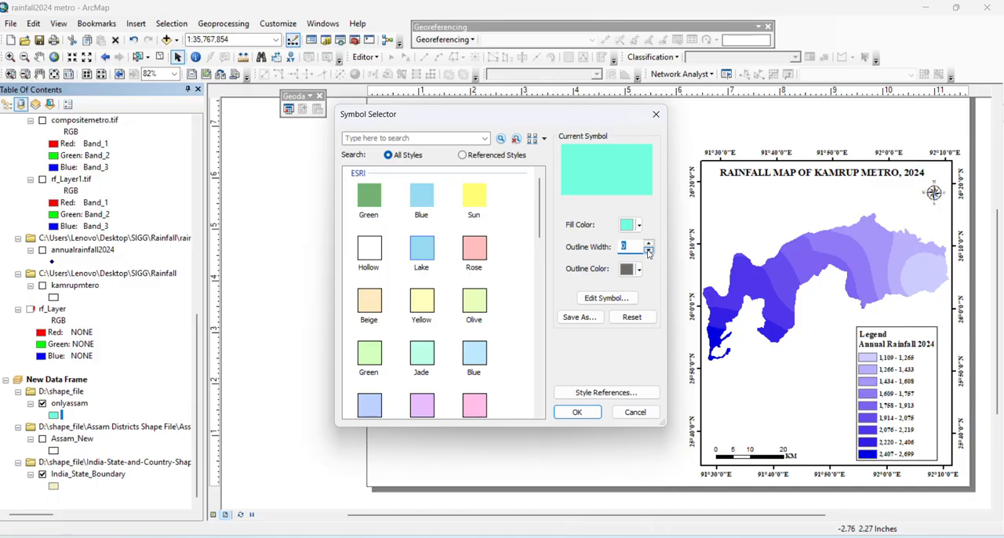
click(576, 412)
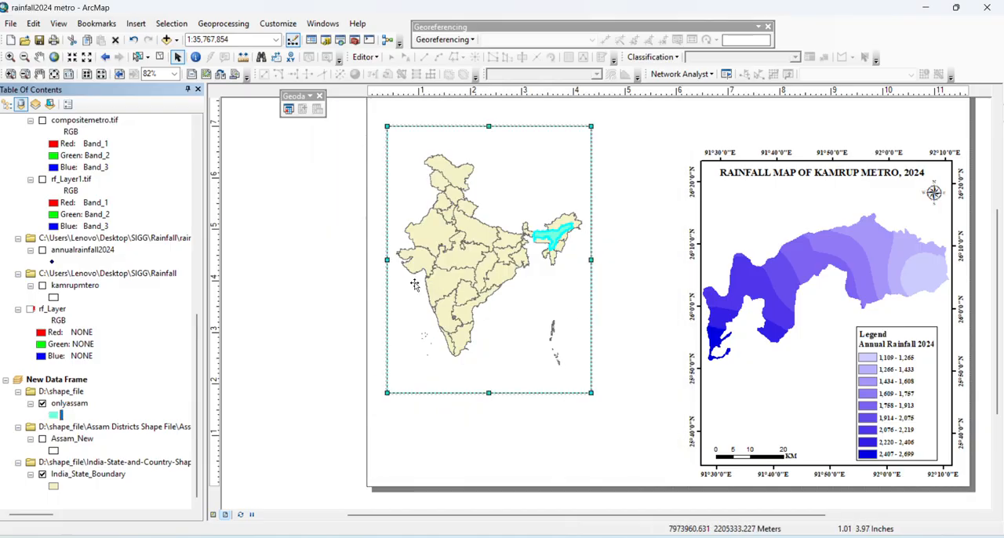
Make the India data frame slightly smaller and place it in the upper part of the page beside the rainfall map
scroll(278, 289, down, 2)
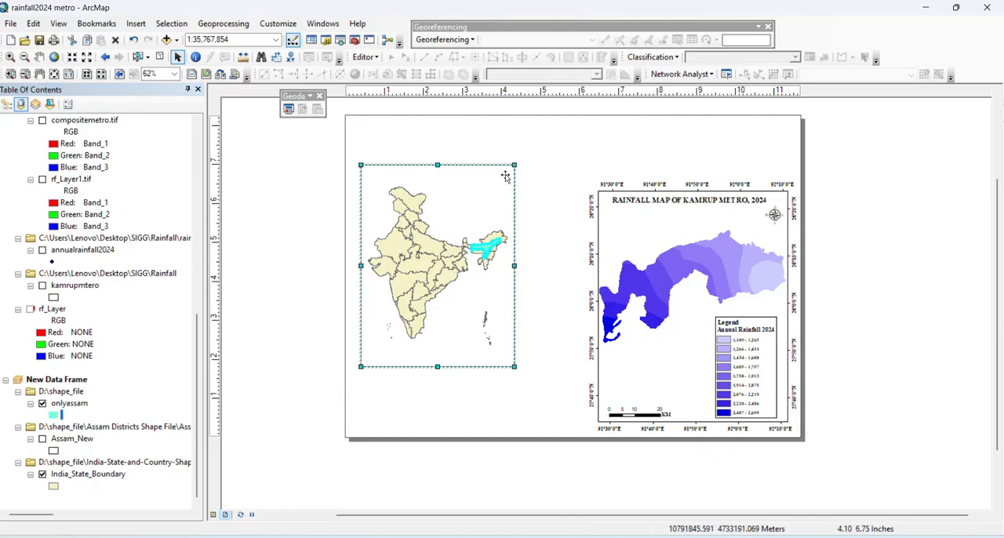
drag(511, 166, 508, 192)
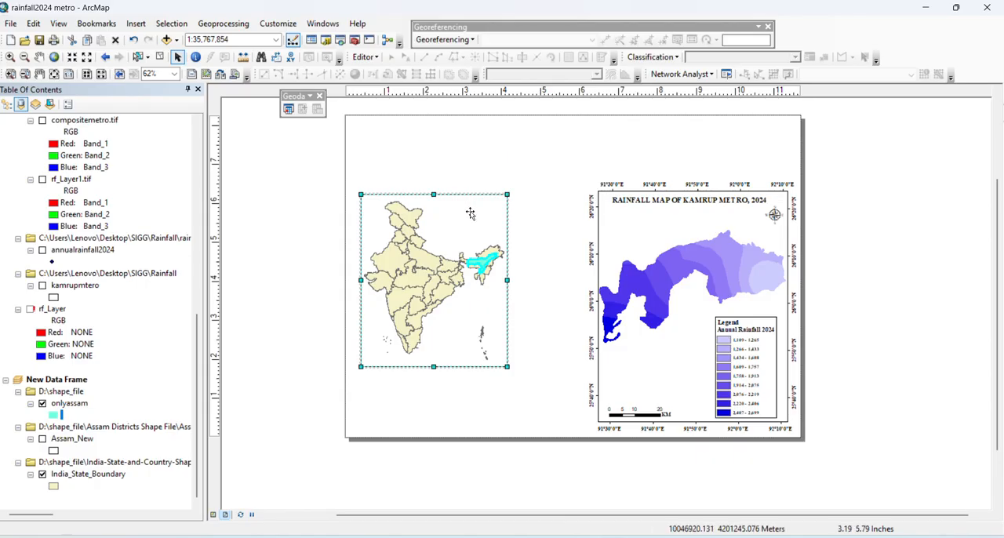
drag(458, 220, 458, 195)
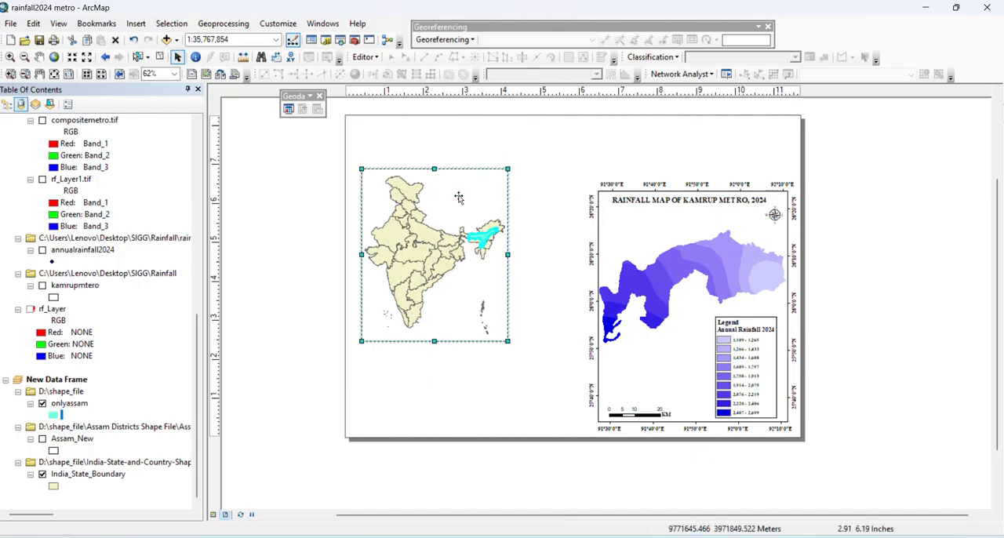
drag(508, 169, 511, 164)
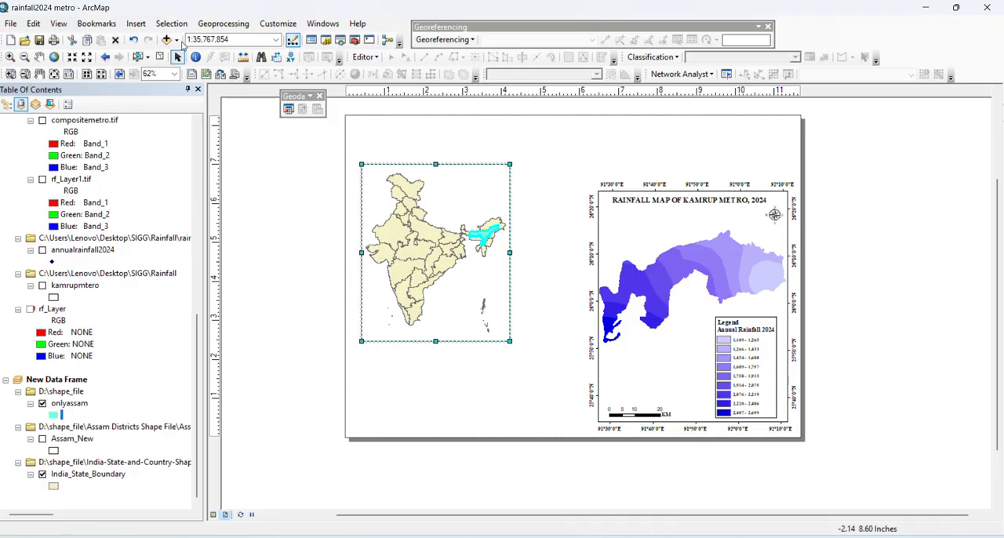
Insert the ESRI North 7 north arrow, shrink it and place it inside the upper-right corner of the India data frame
click(135, 23)
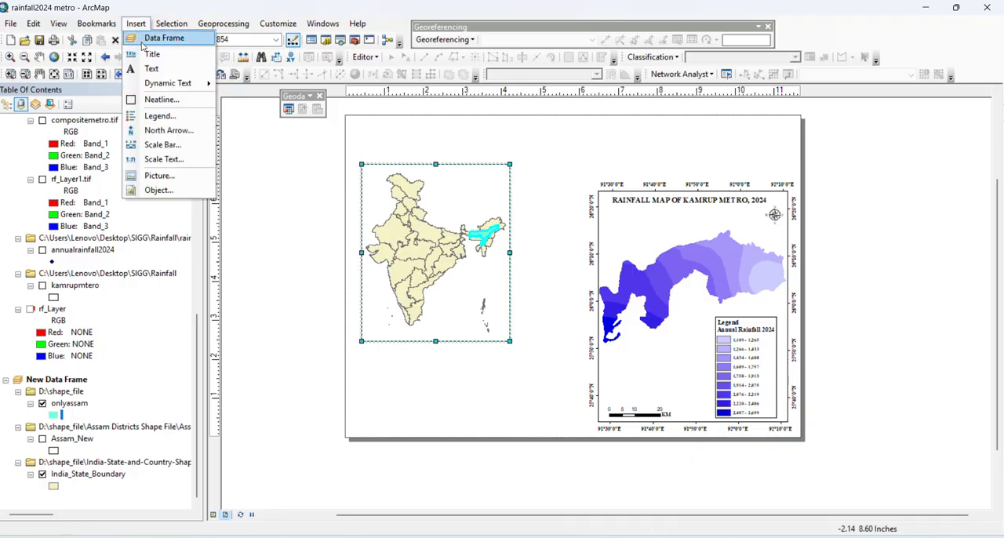
click(168, 130)
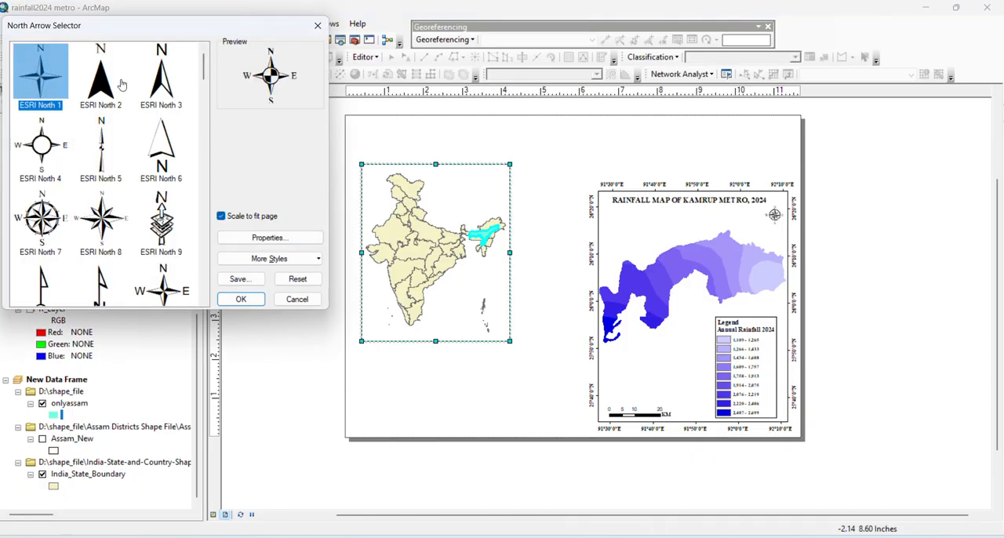
click(54, 211)
click(241, 299)
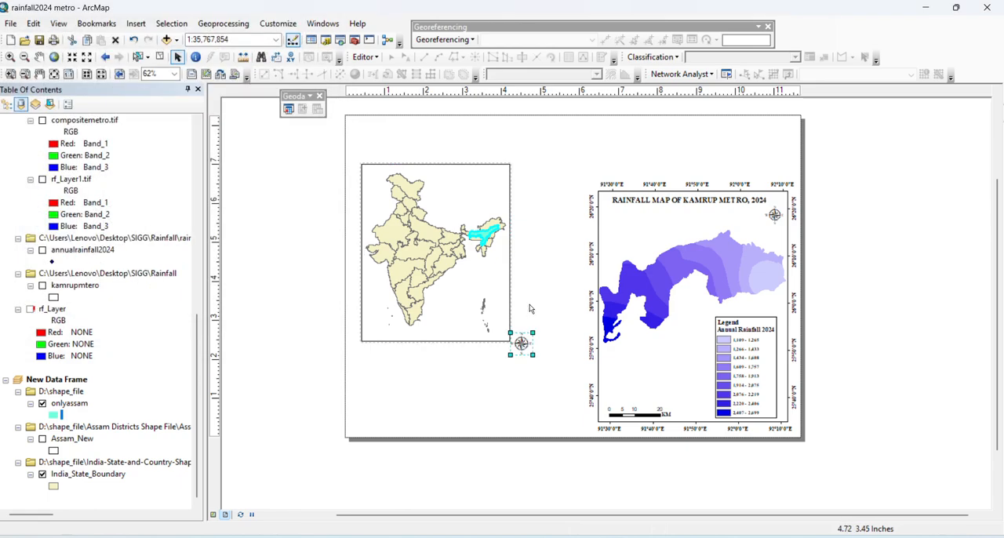
drag(522, 343, 493, 182)
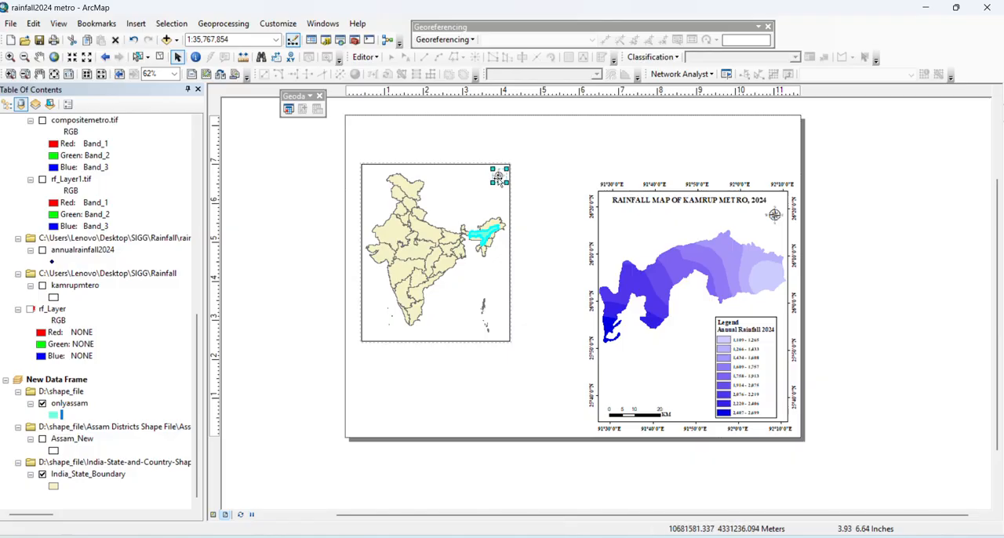
click(537, 400)
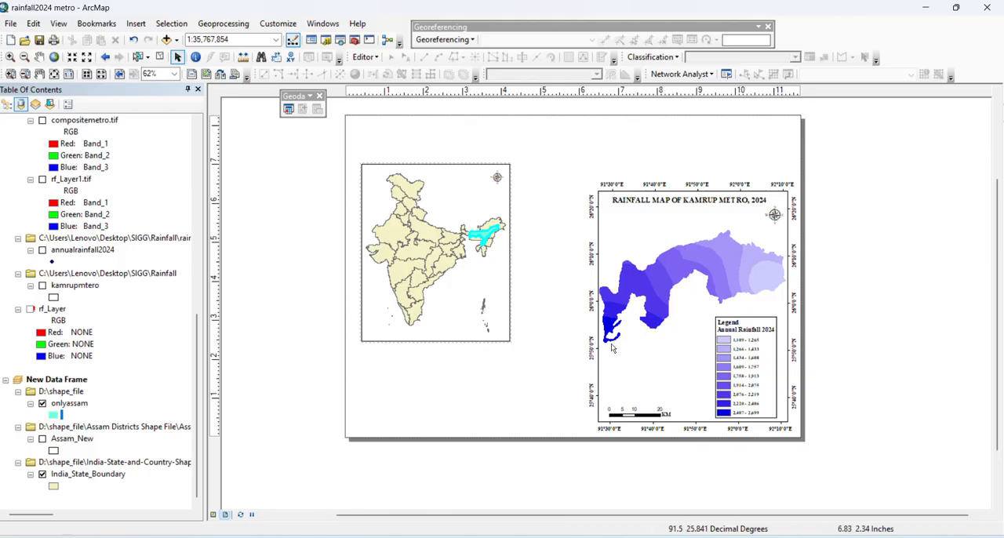
Start a new reference grid for the India data frame as a graticule of meridians and parallels
click(464, 191)
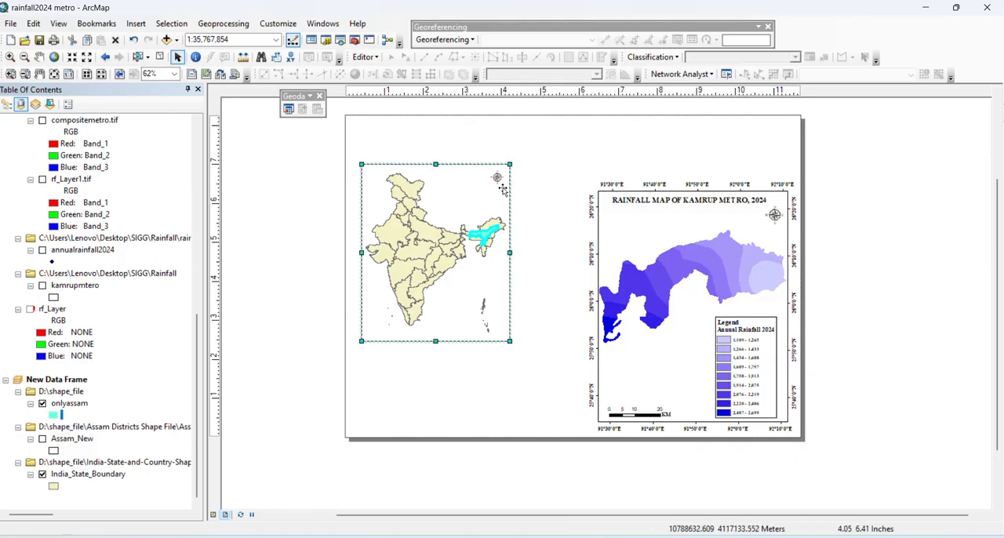
right_click(495, 316)
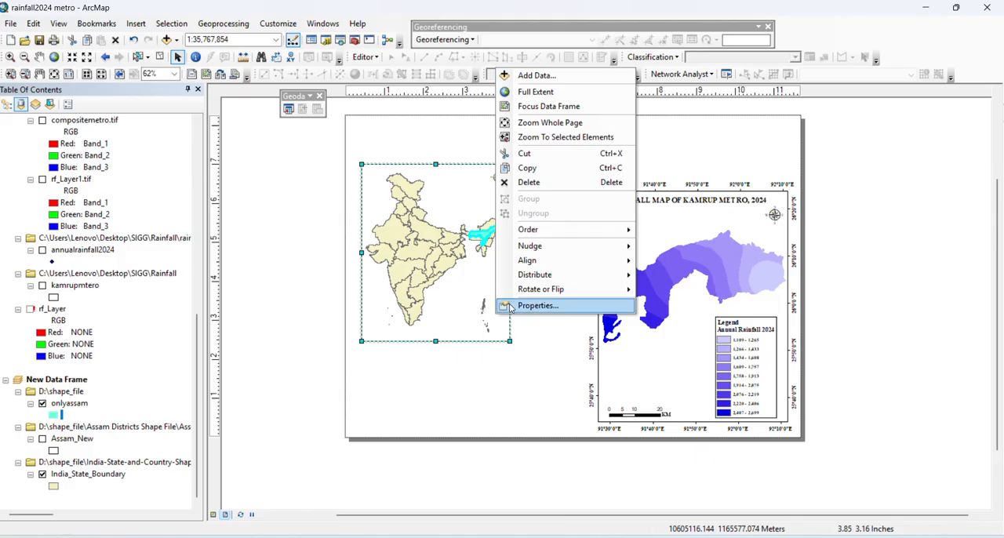
click(518, 316)
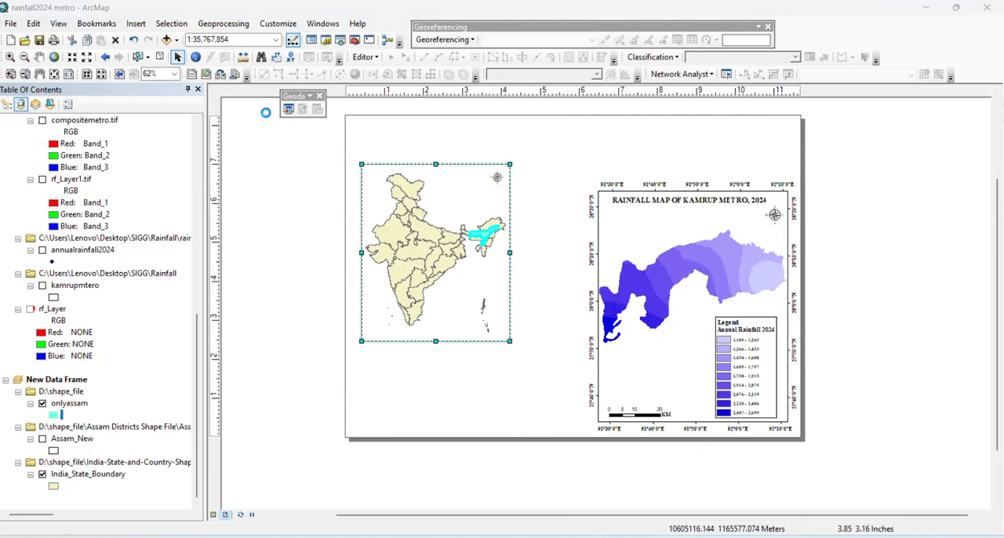
click(627, 95)
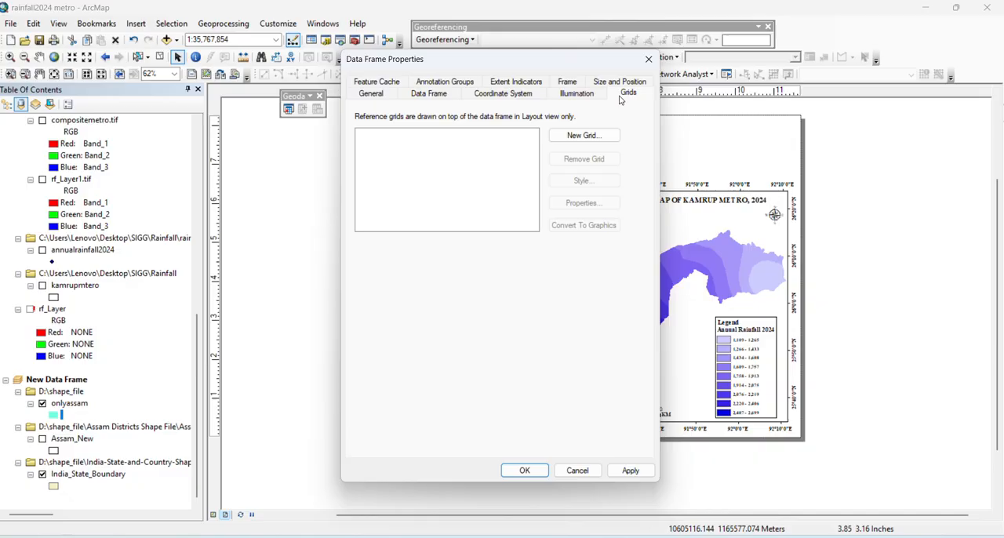
click(584, 135)
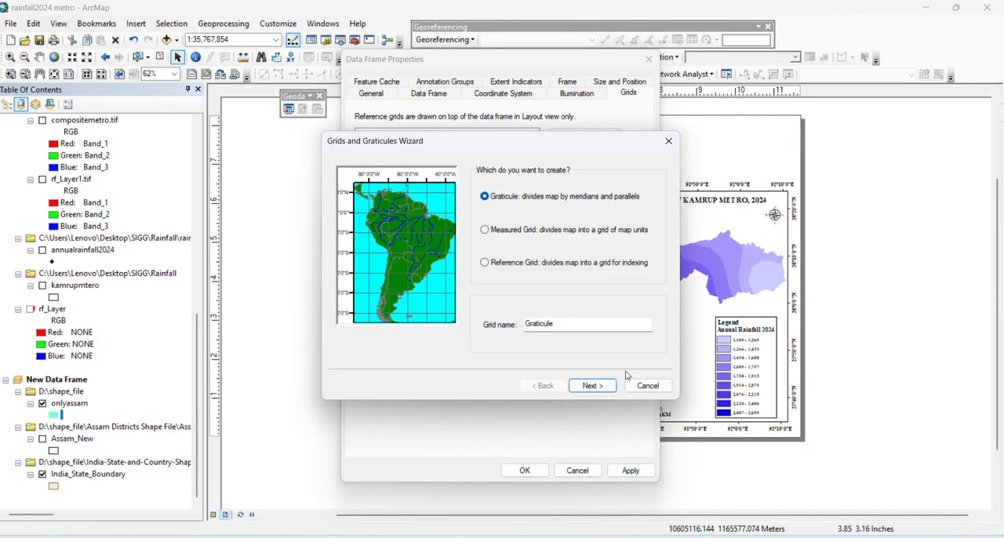
click(601, 389)
Create the graticule with labels only, 10-degree intervals in latitude and longitude, and no minor division ticks
click(487, 187)
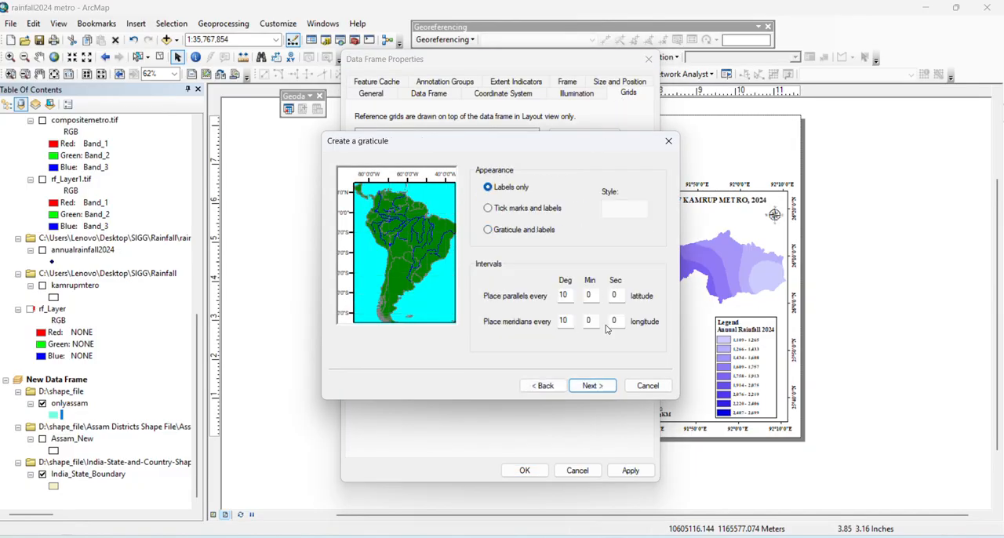
click(594, 386)
click(485, 227)
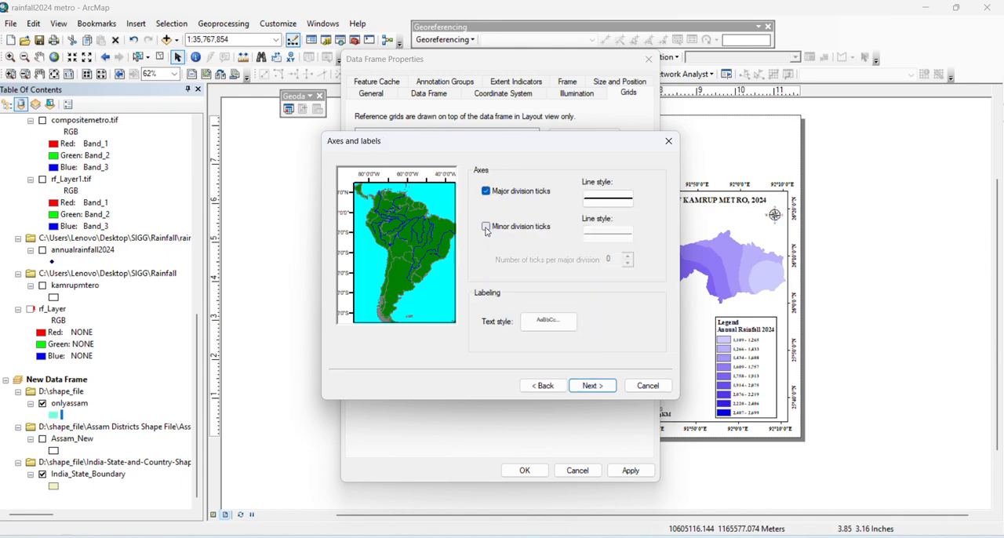
click(604, 389)
click(592, 386)
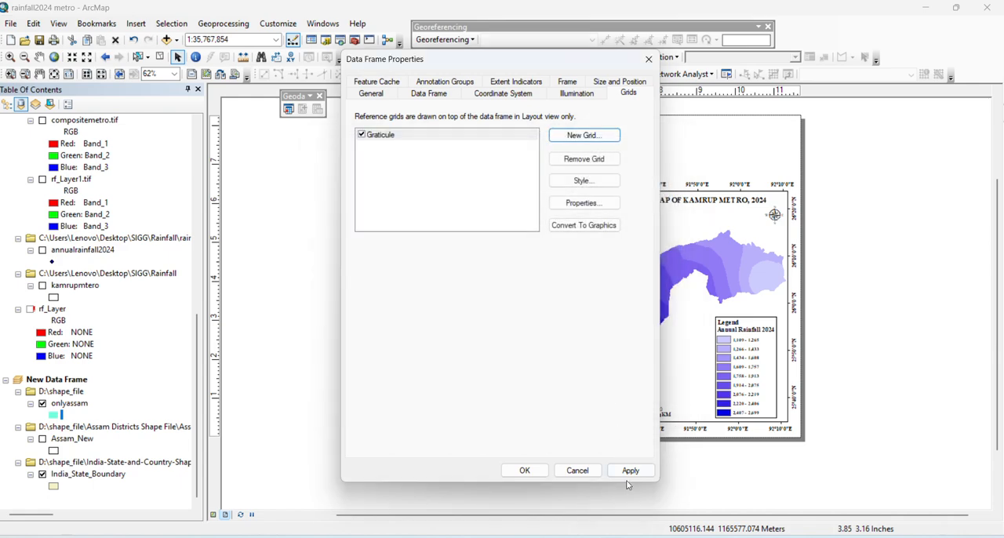
Set the India graticule's labels to vertical orientation on the left and right sides, with the Times New Roman font
click(582, 202)
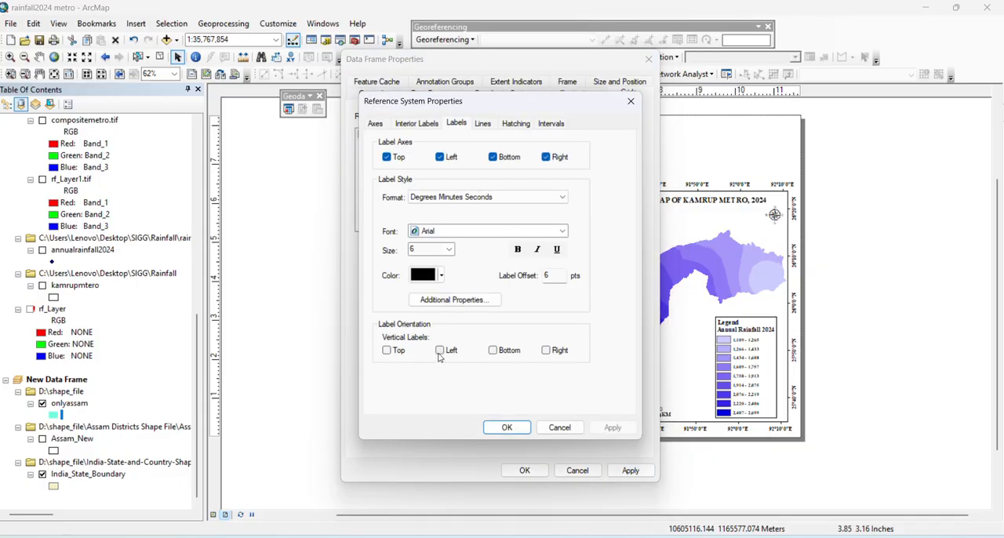
click(562, 234)
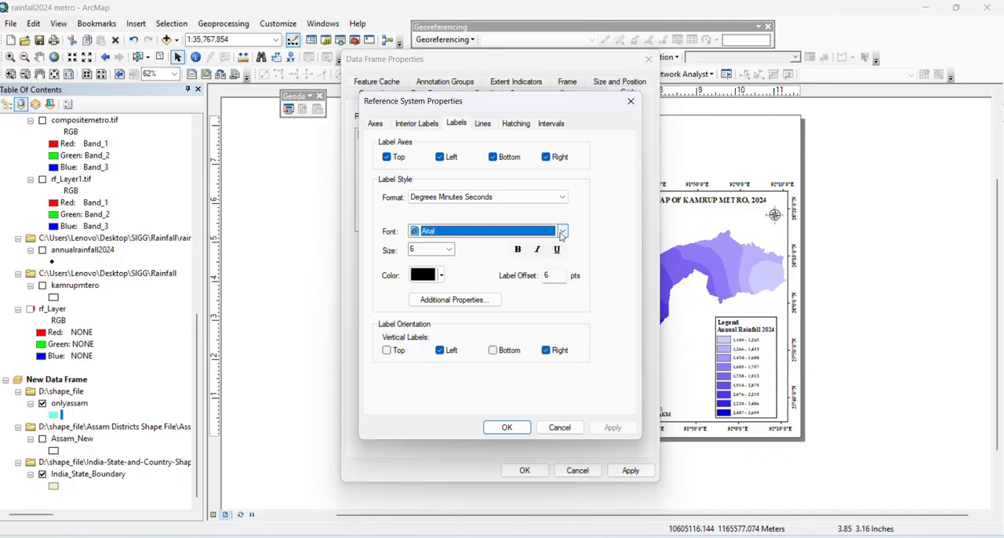
key(t)
key(t)
key(t)
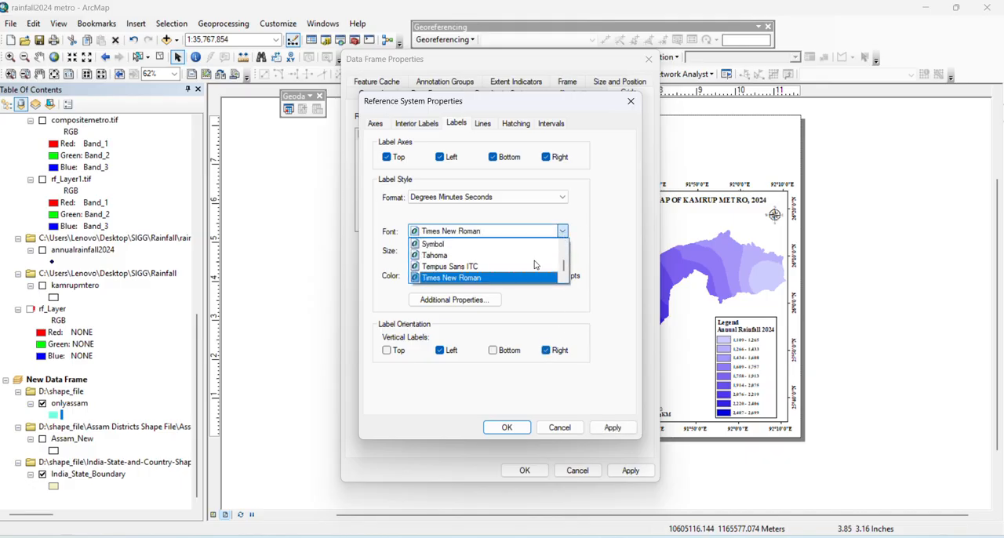
click(520, 280)
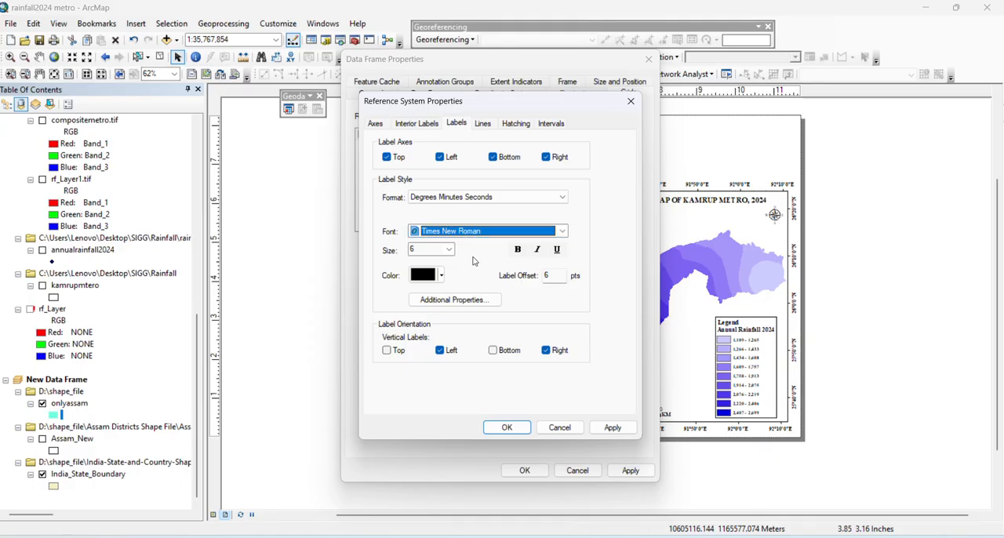
Set the graticule labels to size 10 and bold, and apply the graticule to the India data frame
click(449, 249)
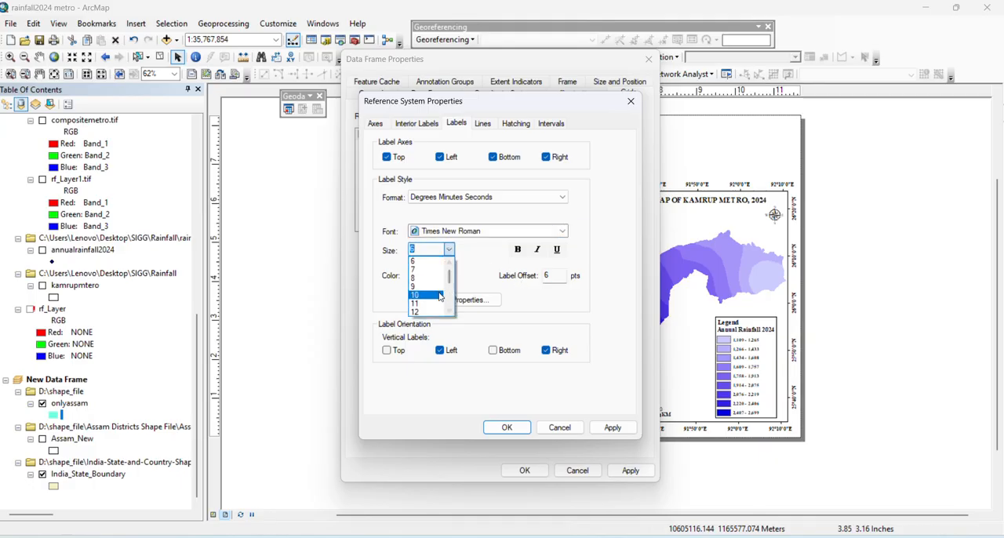
click(427, 292)
click(516, 249)
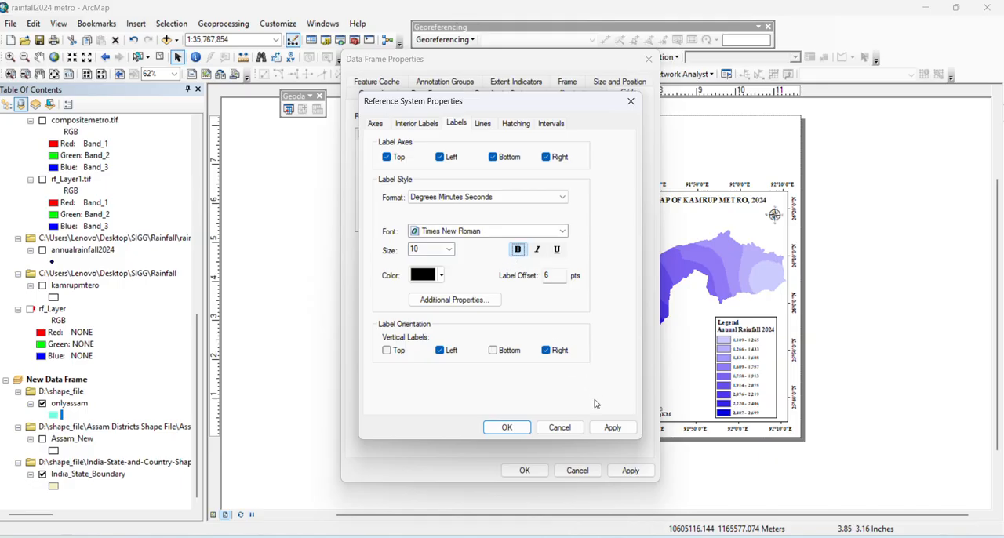
click(611, 427)
click(509, 428)
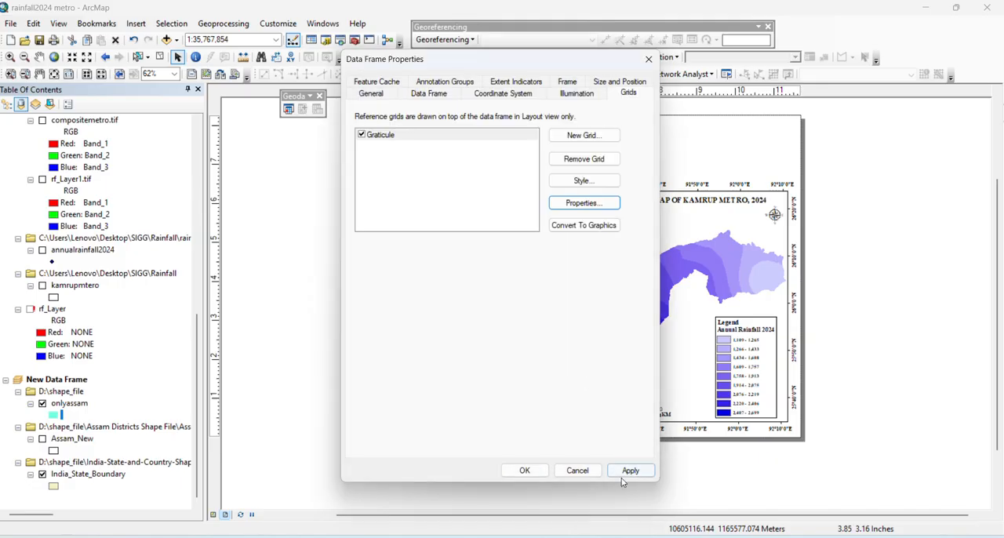
click(629, 470)
click(524, 471)
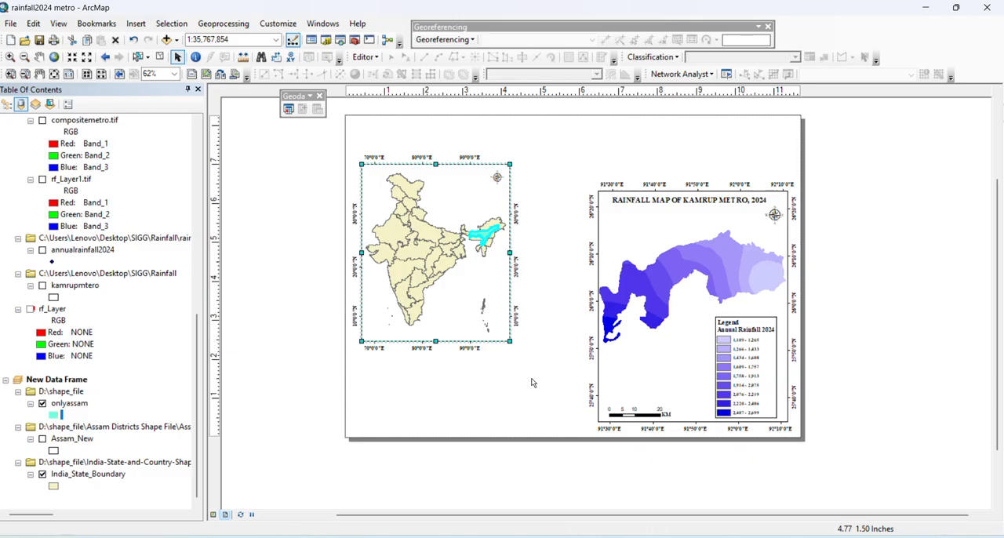
Reduce the rainfall data frame's height by lowering its upper edge, and zoom its map out to 1:750,000
click(651, 243)
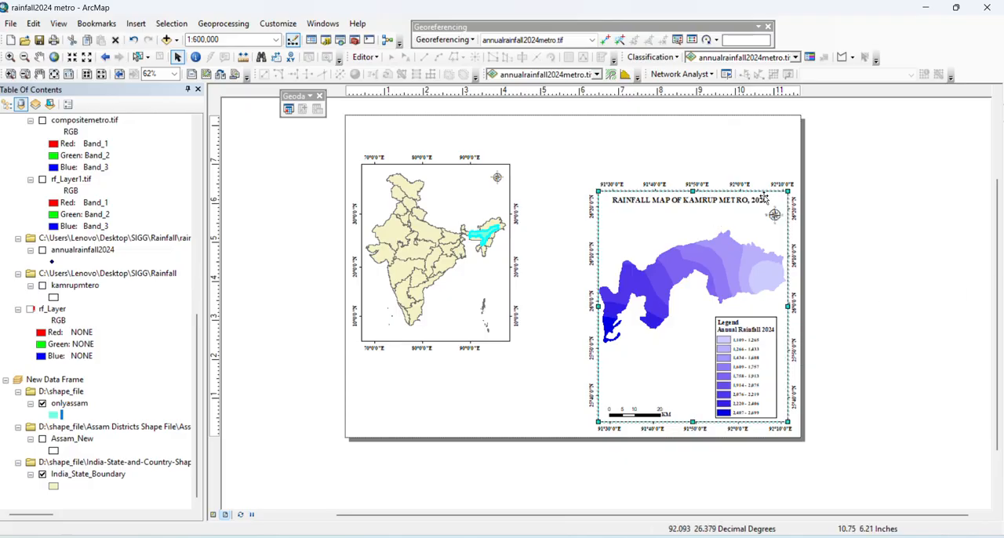
drag(788, 190, 796, 262)
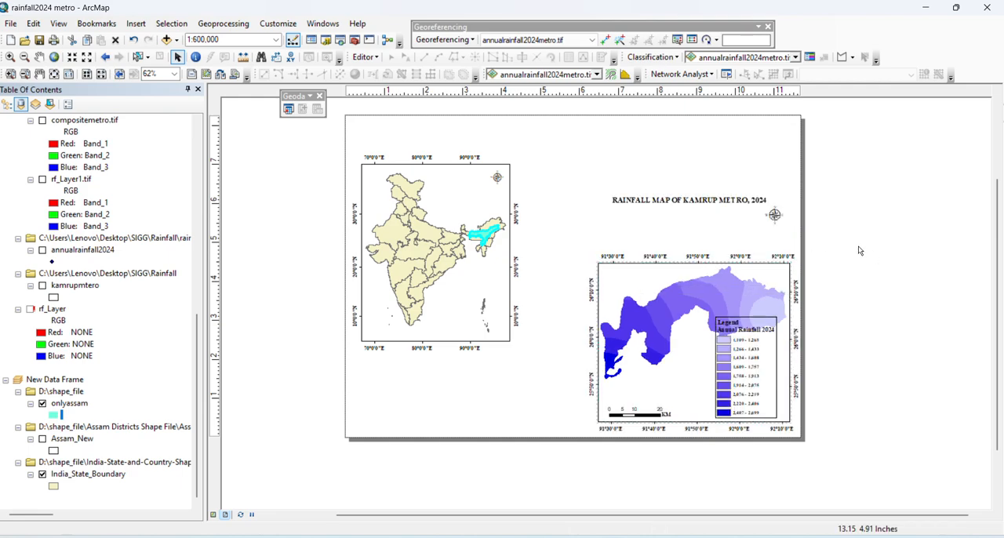
click(710, 292)
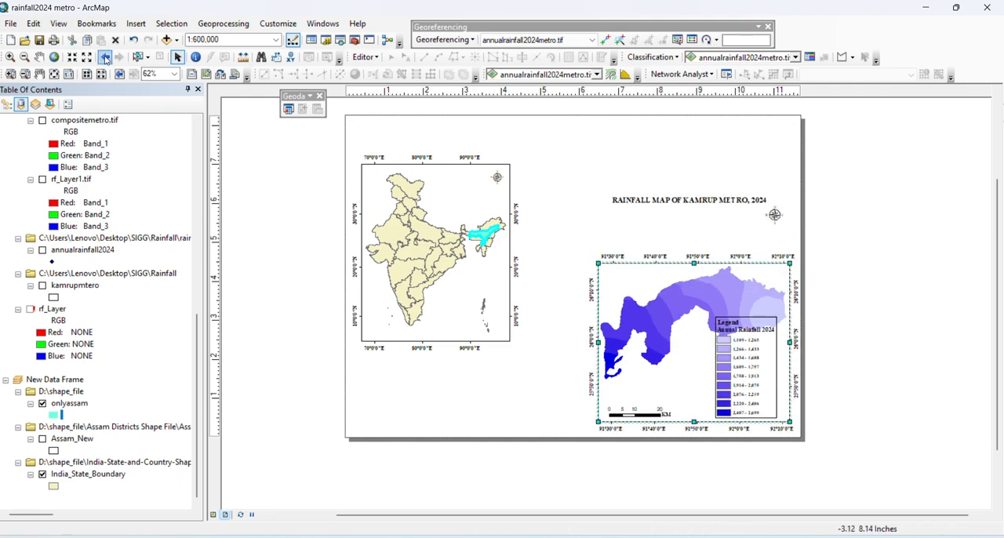
click(72, 57)
click(86, 61)
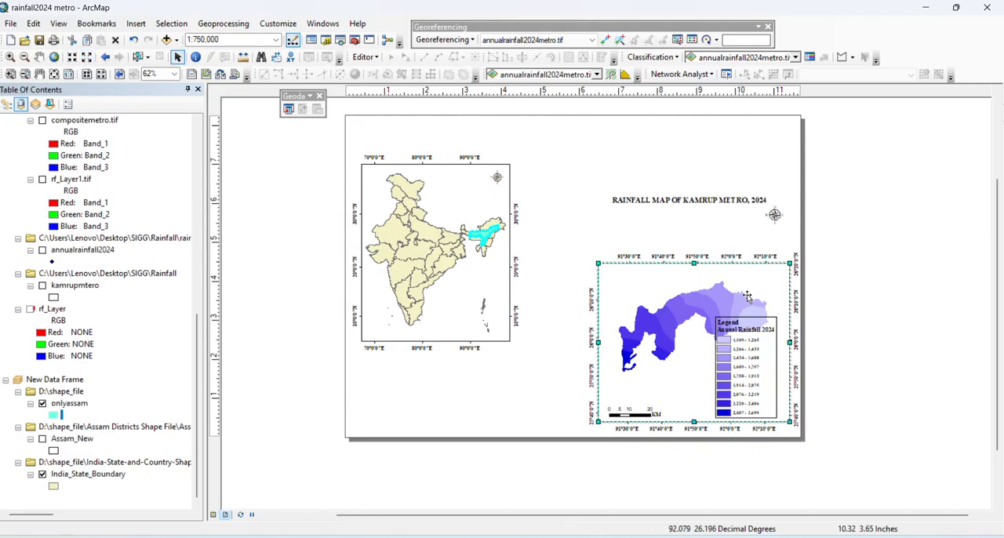
Move the rainfall map's title and north arrow down inside the upper edge of the shortened data frame
click(712, 201)
drag(712, 201, 710, 273)
click(775, 215)
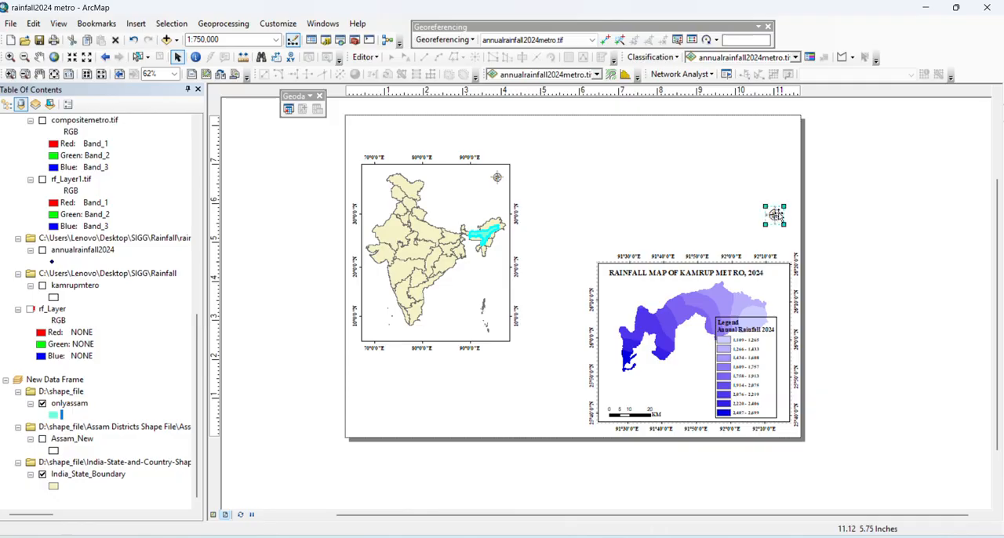
drag(775, 215, 782, 277)
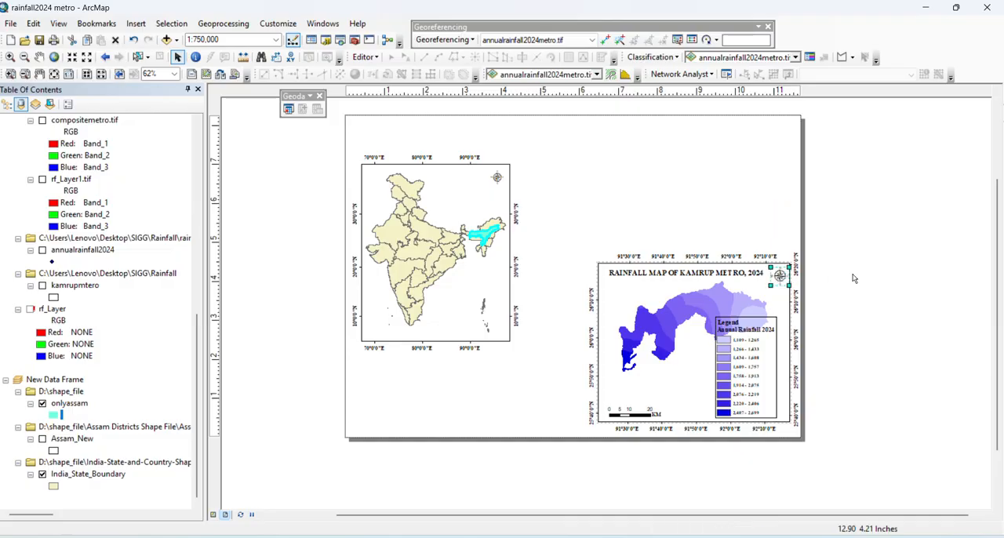
click(779, 276)
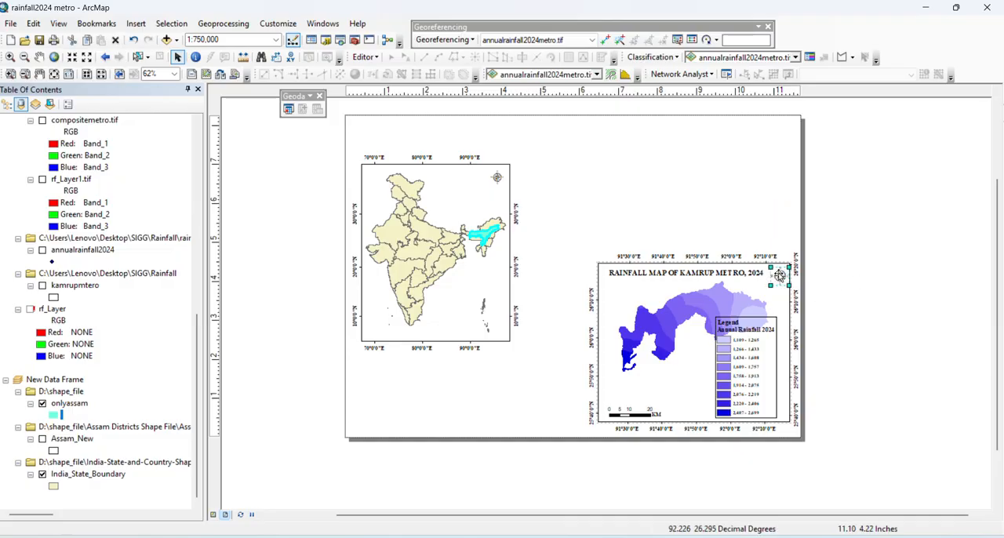
drag(779, 275, 779, 275)
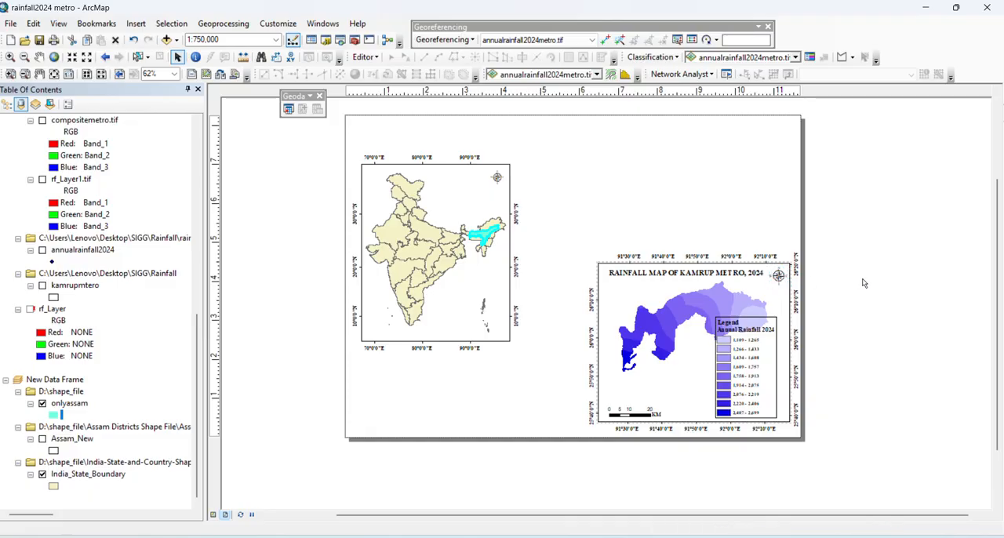
Shrink the rainfall legend into the frame's lower-right corner and move the scale bar right, close beside it
click(776, 319)
drag(775, 318, 765, 363)
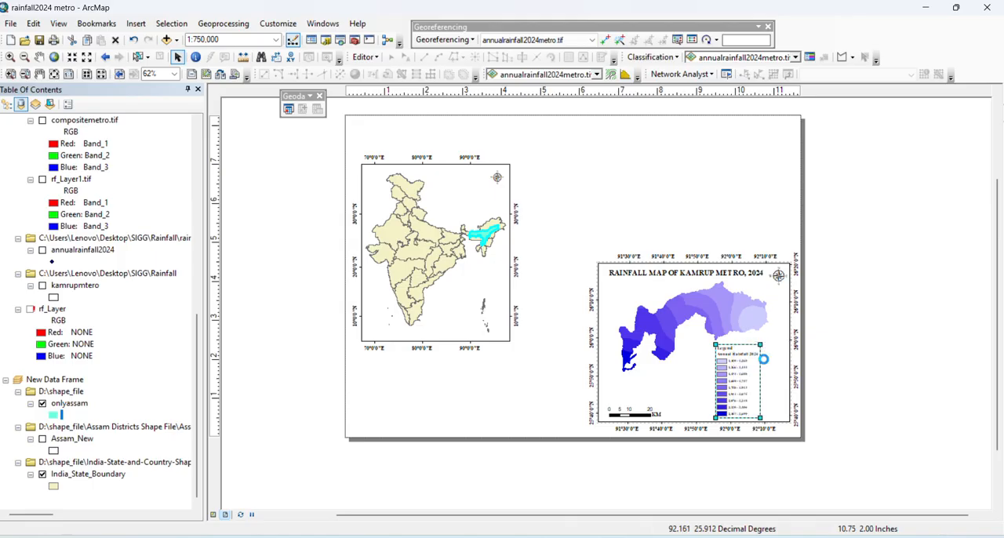
click(872, 343)
click(689, 413)
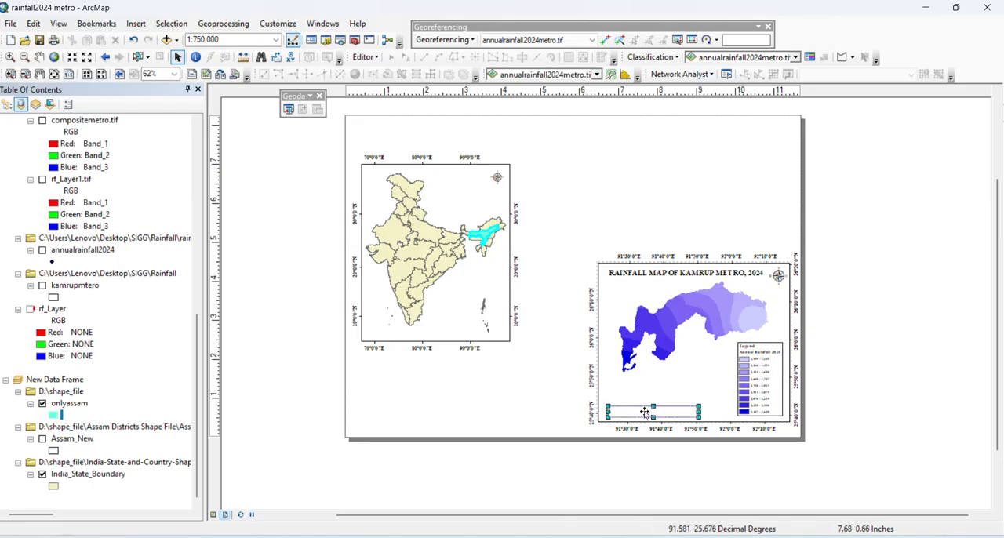
drag(689, 413, 732, 414)
click(882, 383)
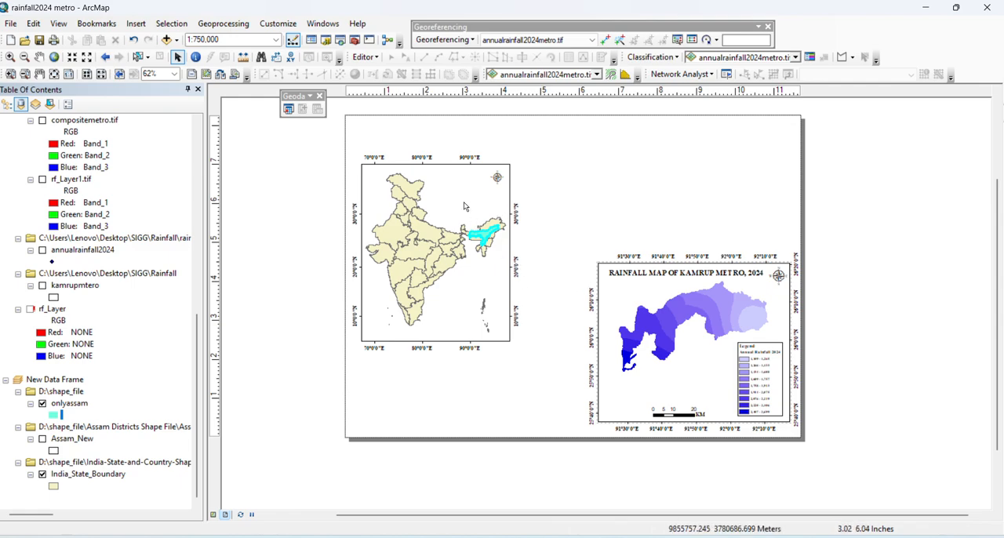
Move the India data frame higher on the page, and insert a new data frame placed above the rainfall map
drag(456, 195, 455, 170)
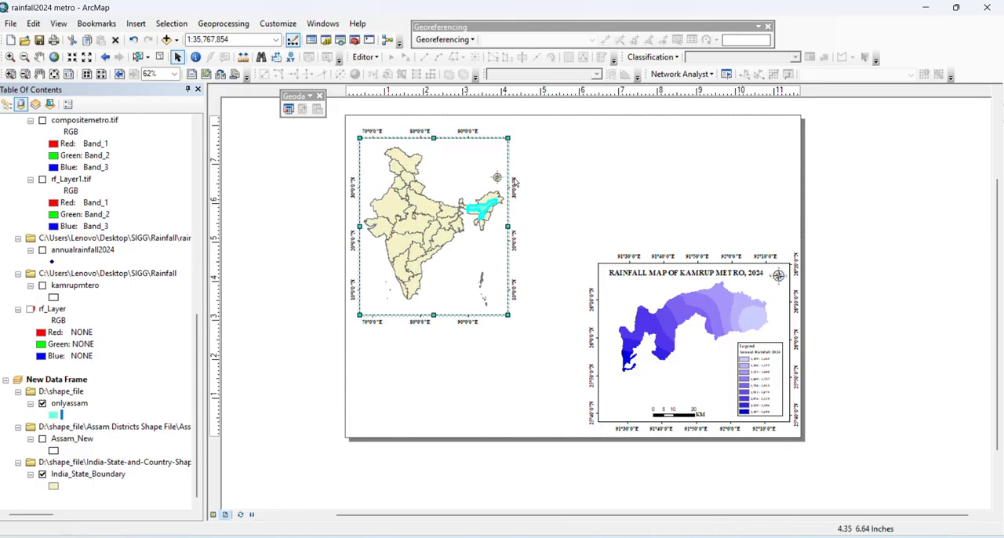
click(853, 246)
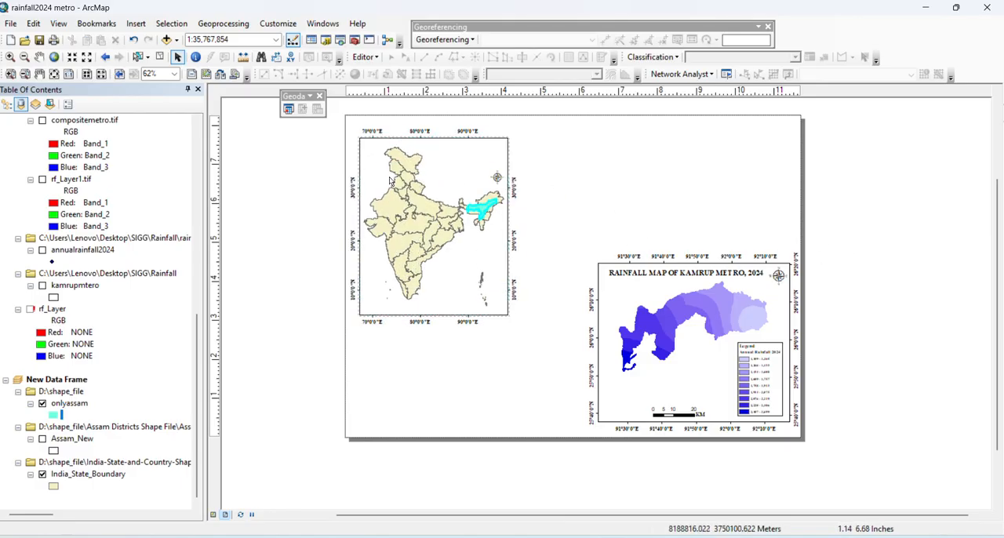
click(133, 23)
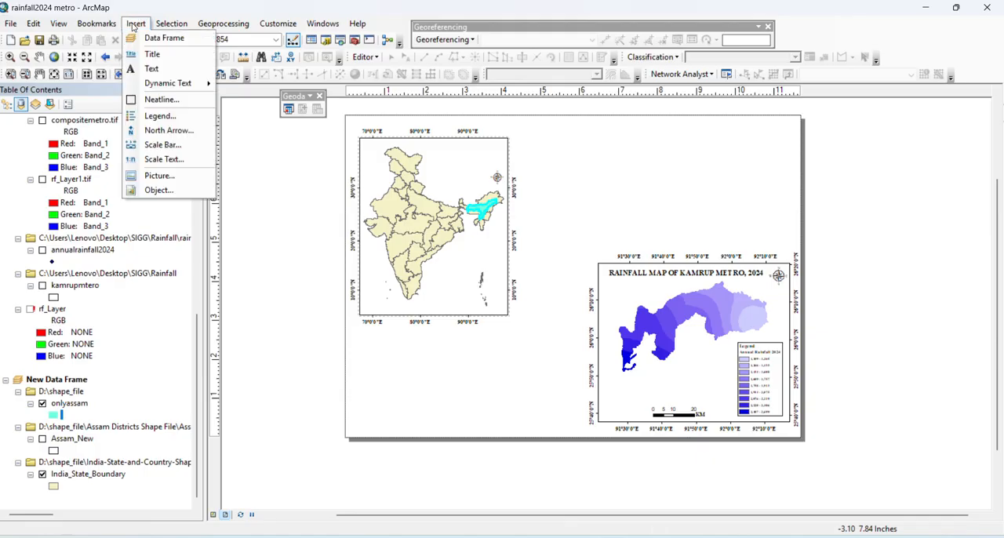
click(157, 37)
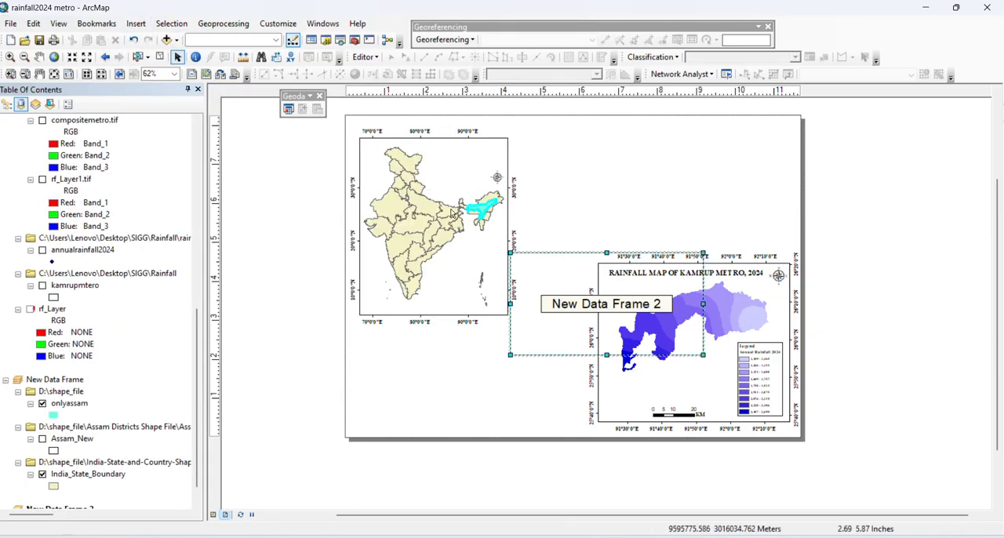
drag(546, 284, 624, 171)
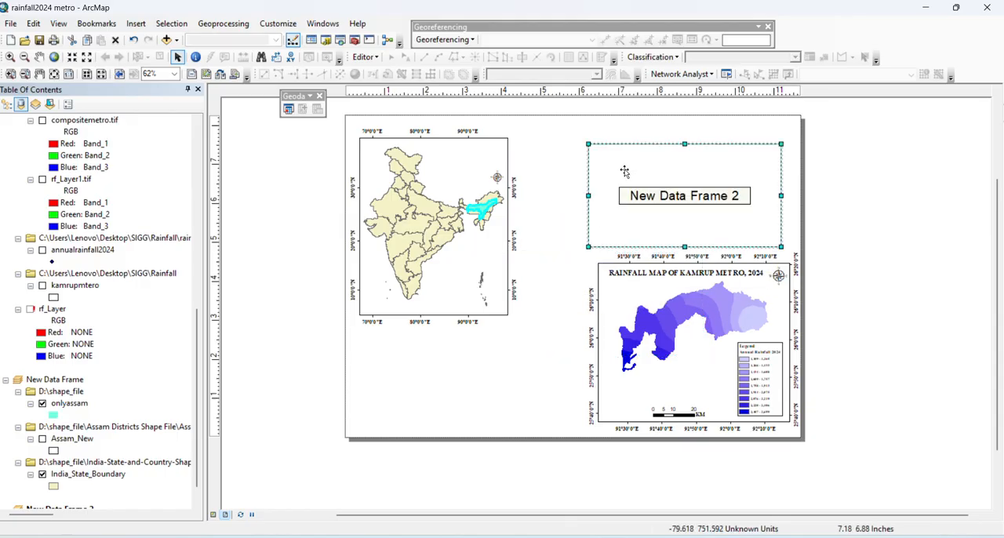
Try adding the assam_mod.shp shapefile to the new data frame, and undo the addition
right_click(624, 170)
click(653, 179)
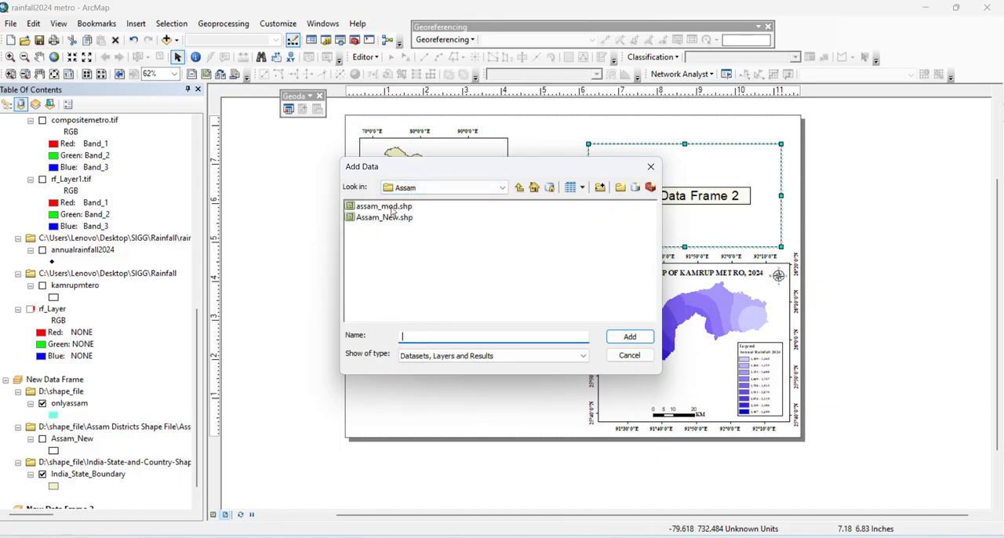
click(391, 207)
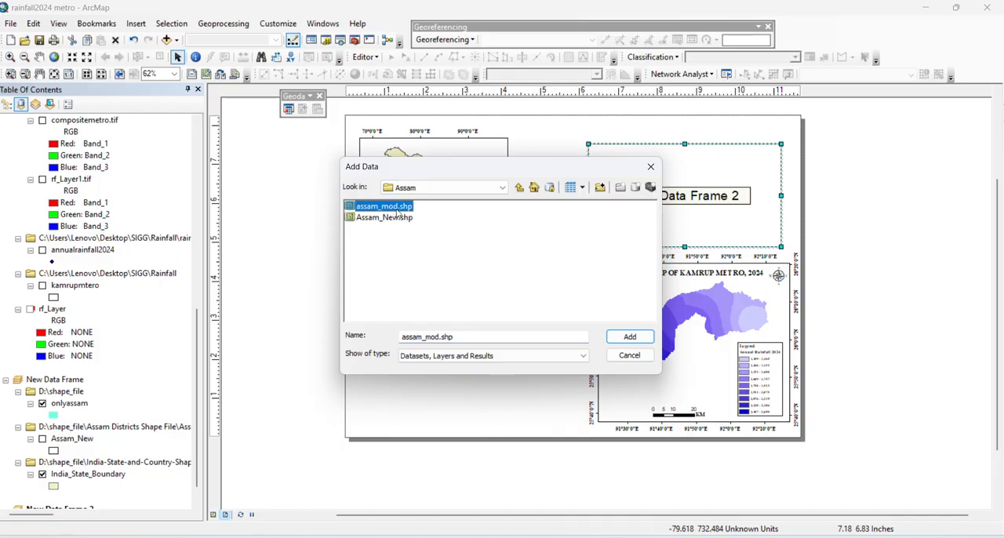
click(629, 337)
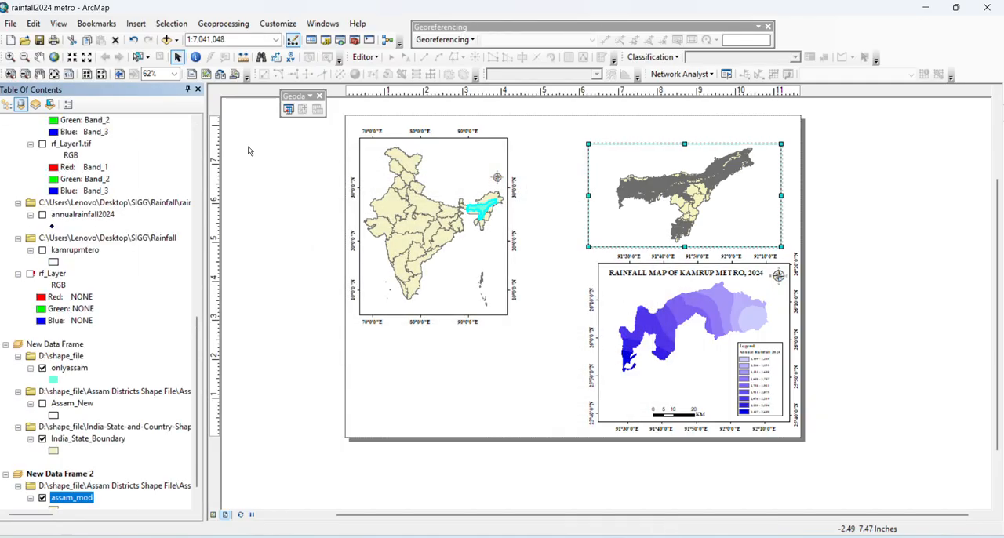
click(134, 43)
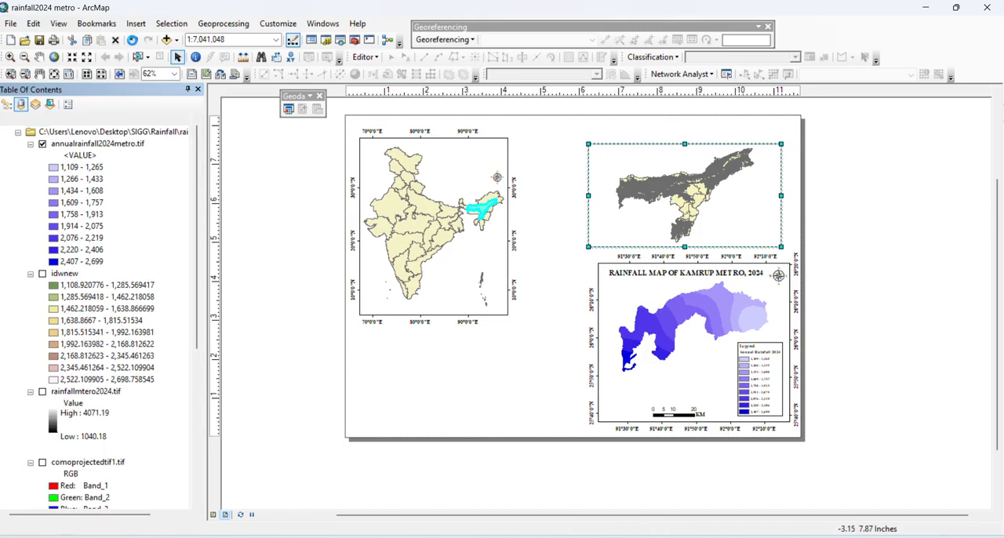
Add the Assam_New.shp shapefile to the empty data frame above the rainfall map
right_click(602, 187)
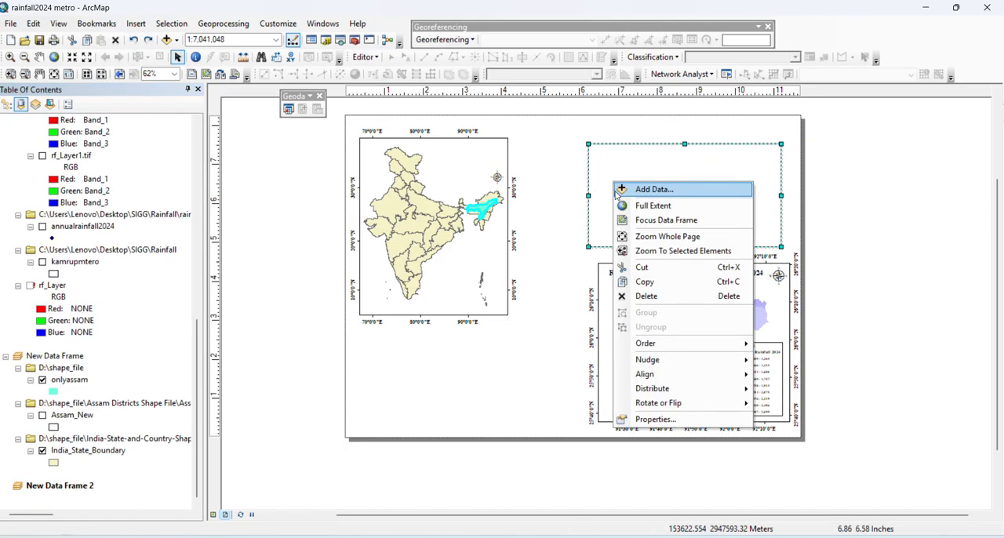
click(616, 193)
click(384, 217)
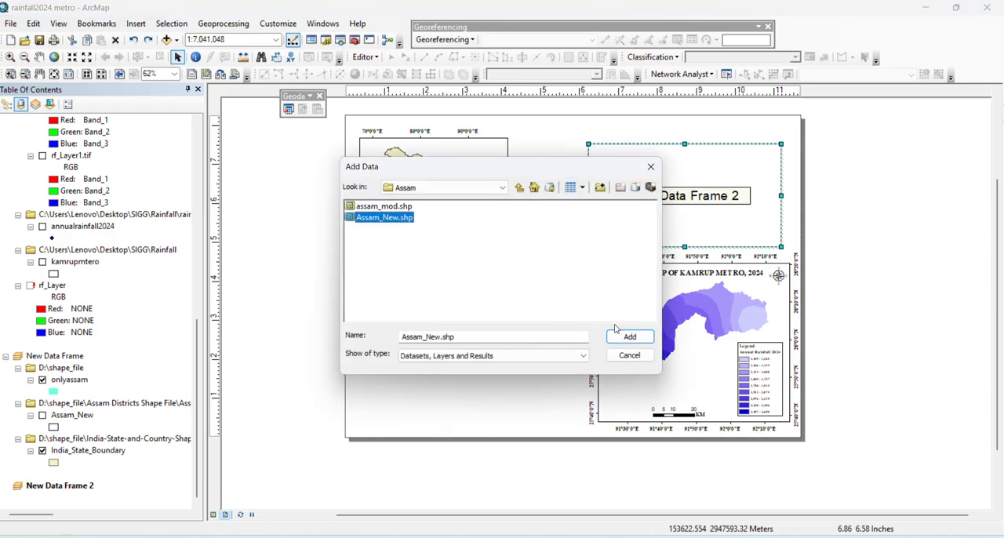
click(630, 336)
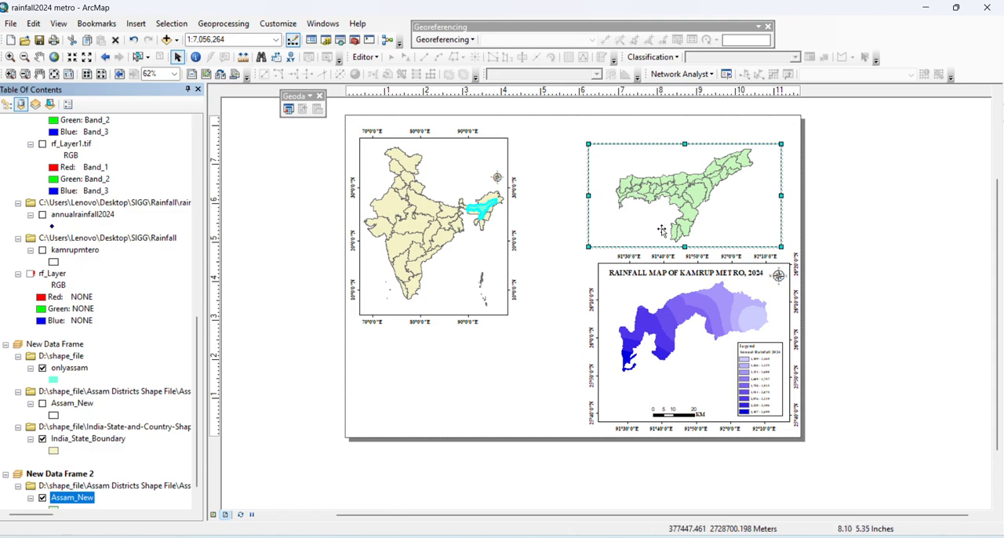
Zoom the Assam map in to 1:6,000,000 and enlarge its data frame to the left and upward
click(105, 58)
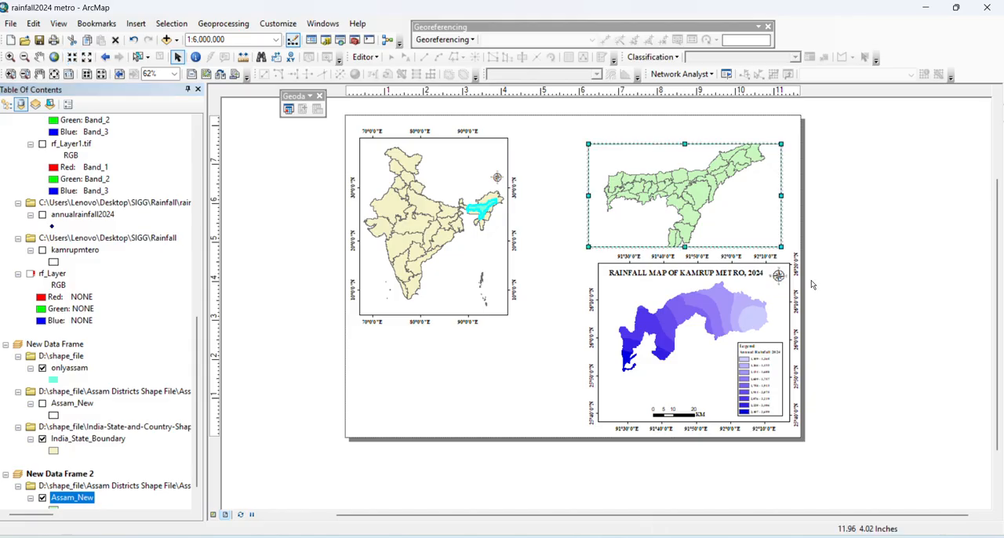
drag(782, 145, 800, 136)
drag(727, 151, 678, 125)
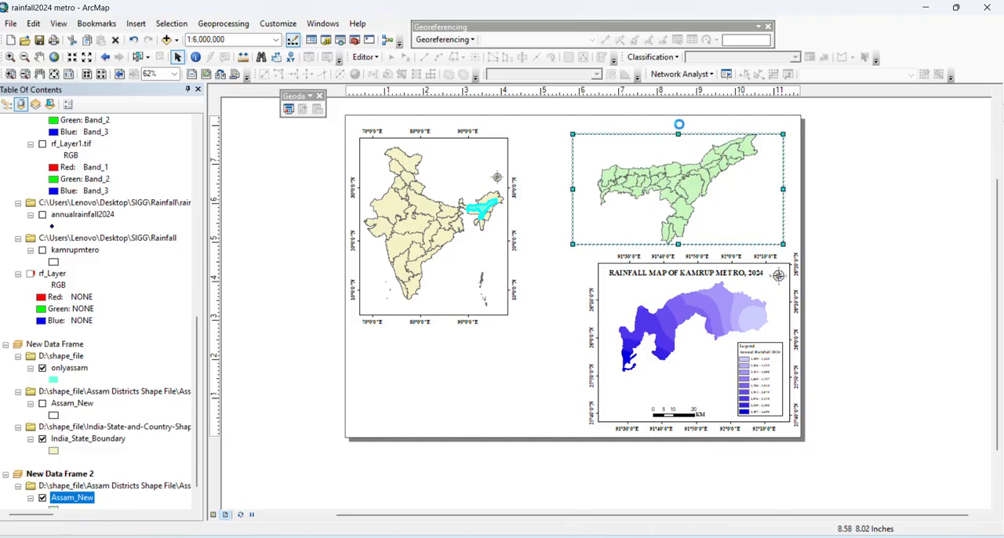
click(834, 188)
Create a labels-only graticule for the Assam data frame, with minor division ticks turned off and a simple border
click(732, 188)
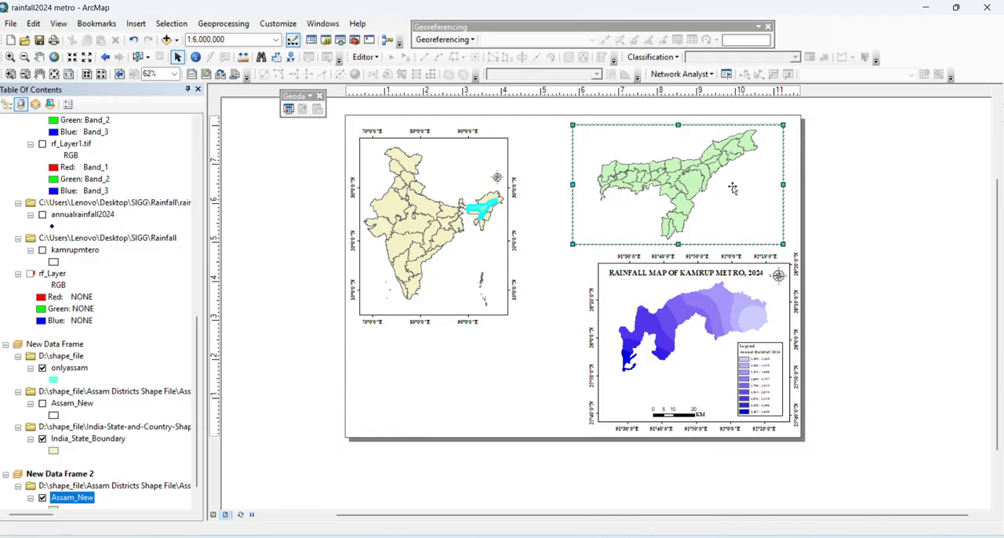
right_click(732, 188)
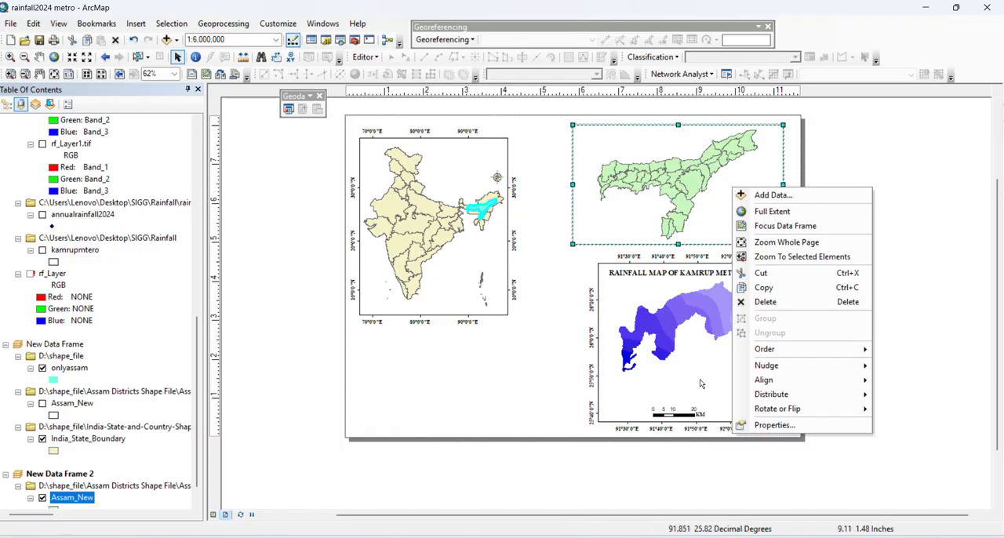
click(756, 427)
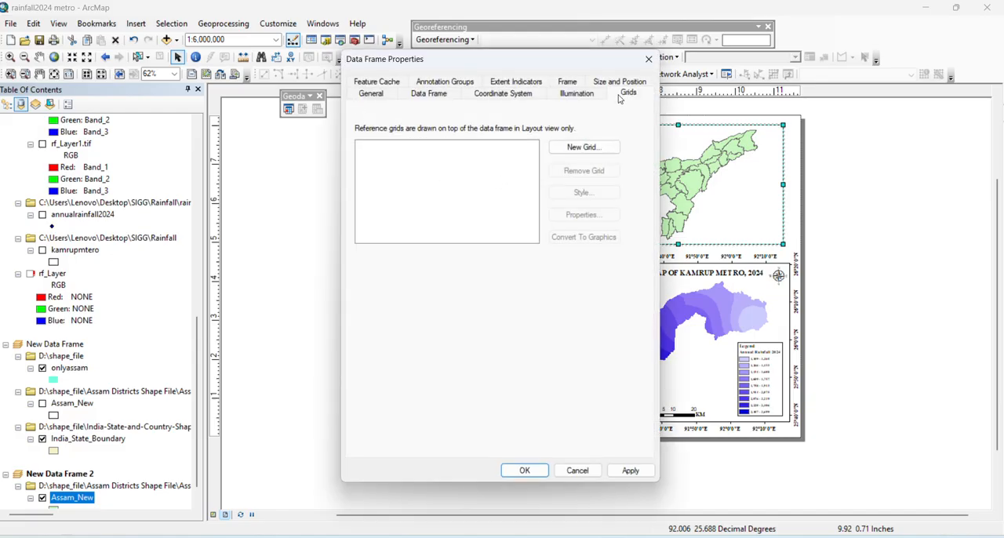
click(584, 147)
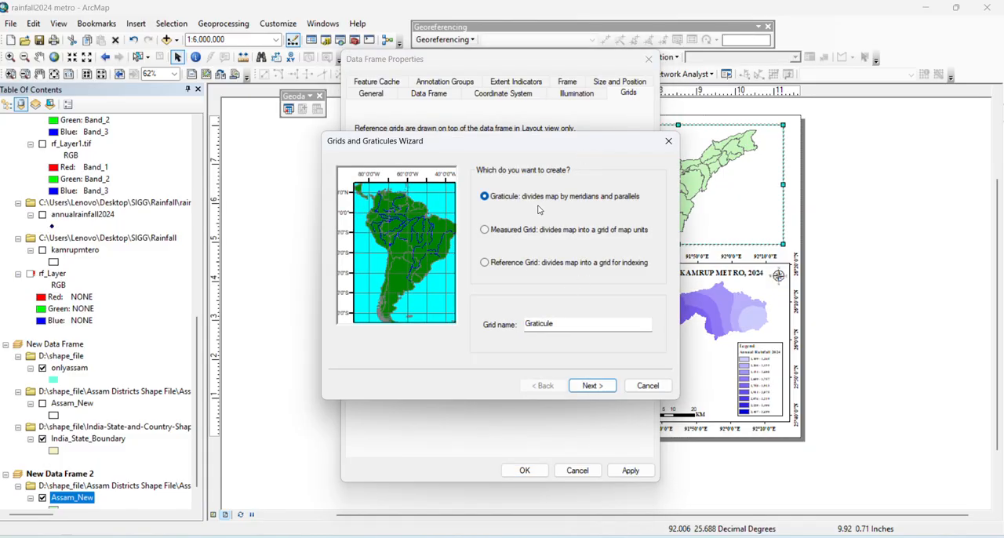
click(592, 386)
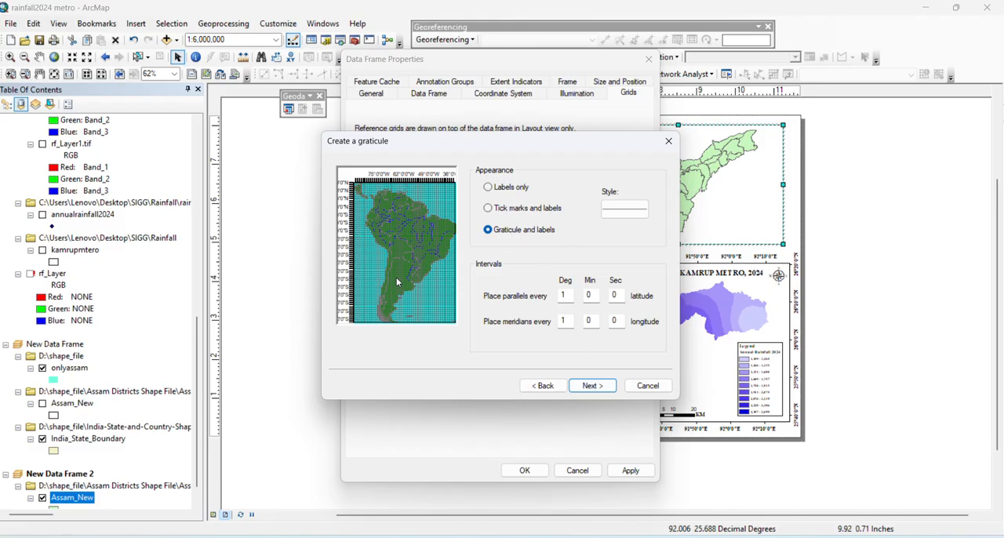
click(488, 188)
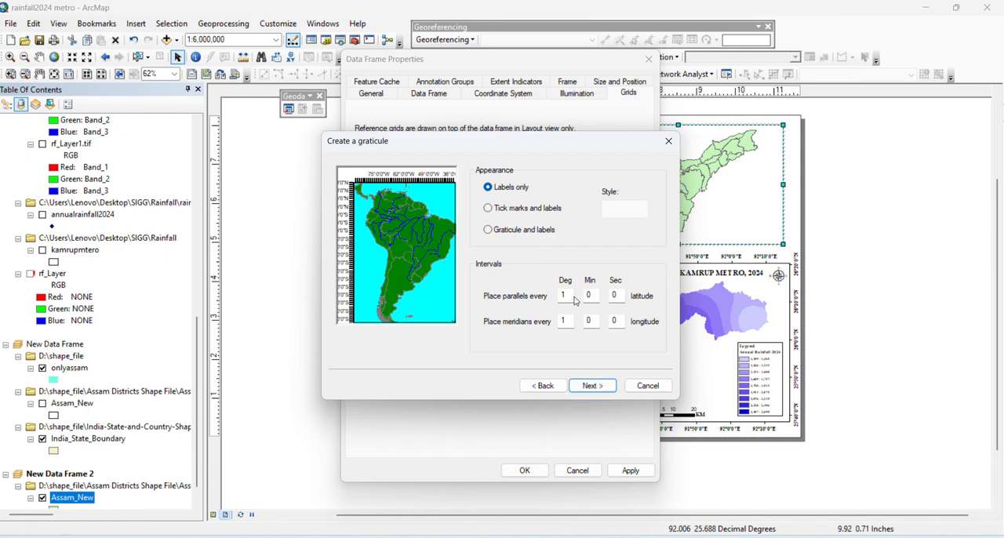
click(590, 384)
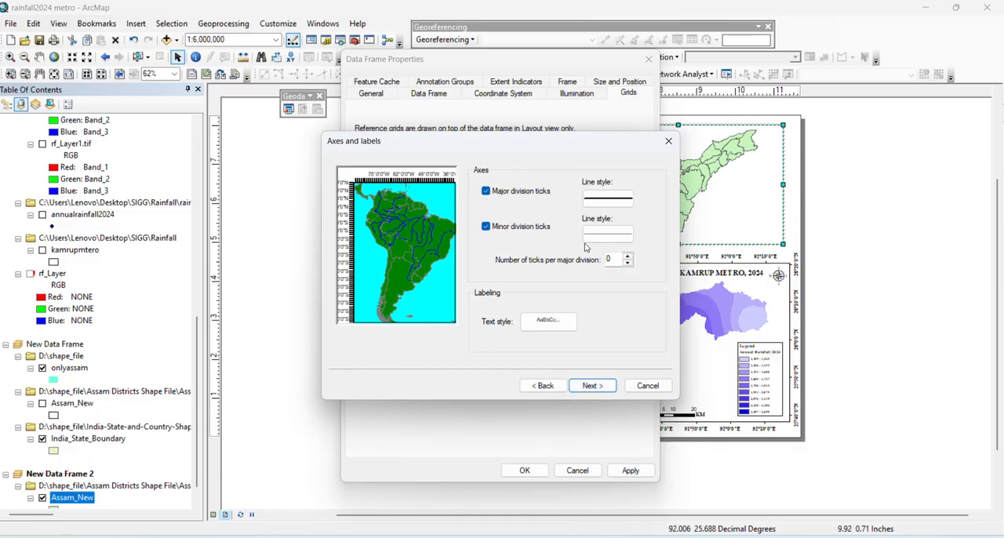
click(485, 227)
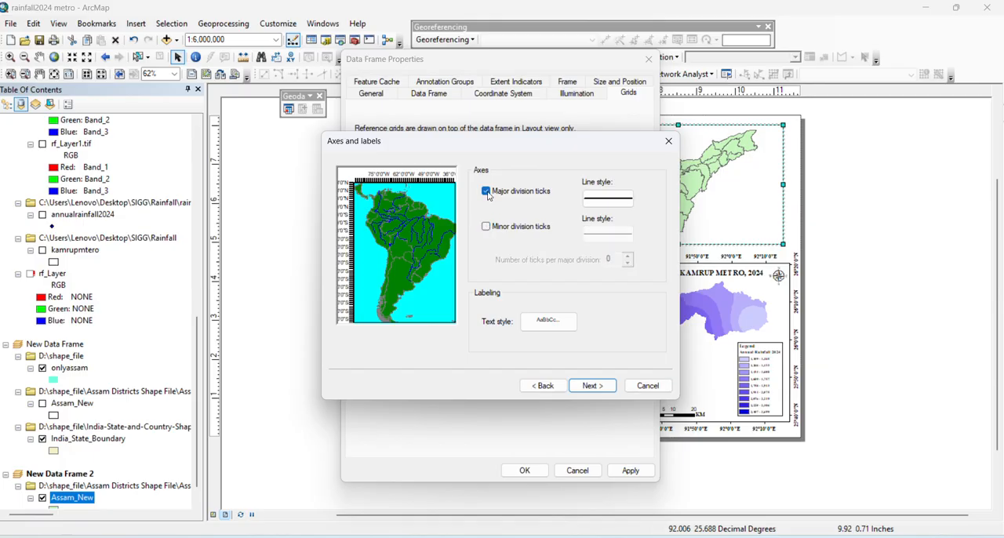
click(593, 386)
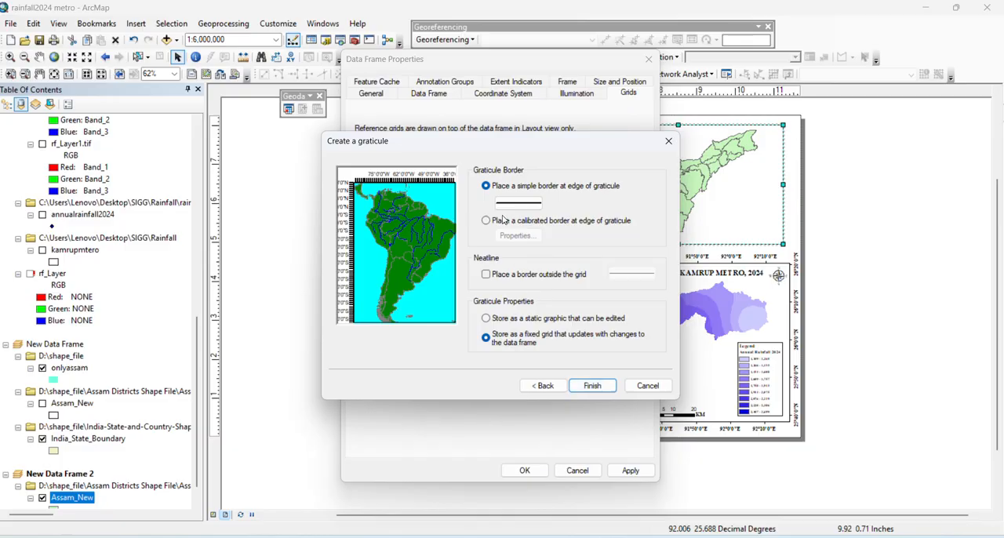
click(590, 385)
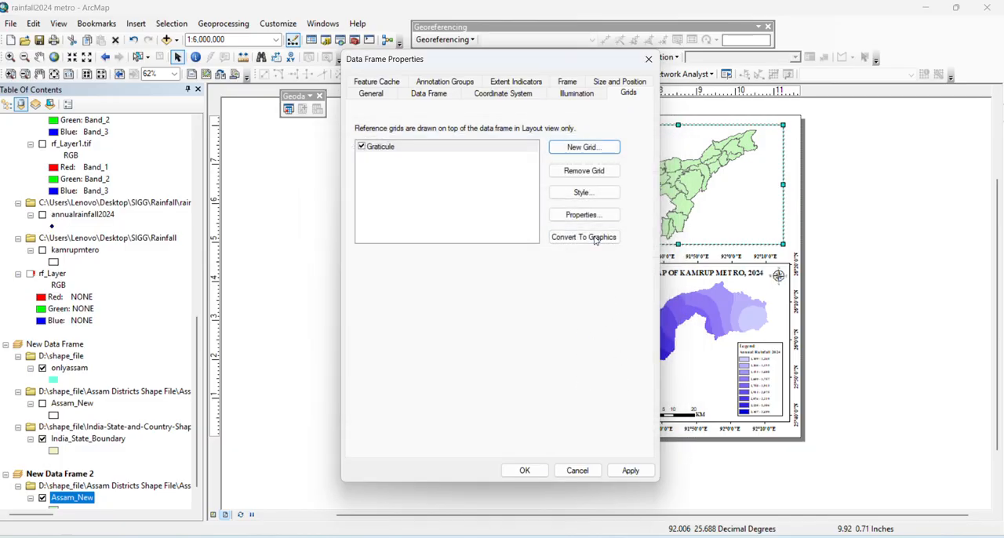
Format the Assam graticule labels as bold Times New Roman size 9, with vertical labels on the left and right sides
click(583, 215)
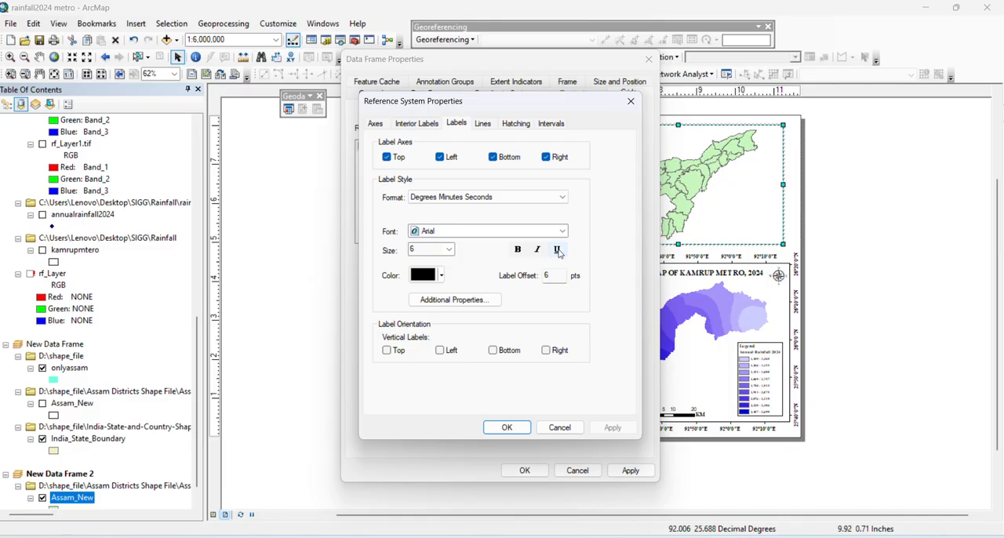
click(510, 231)
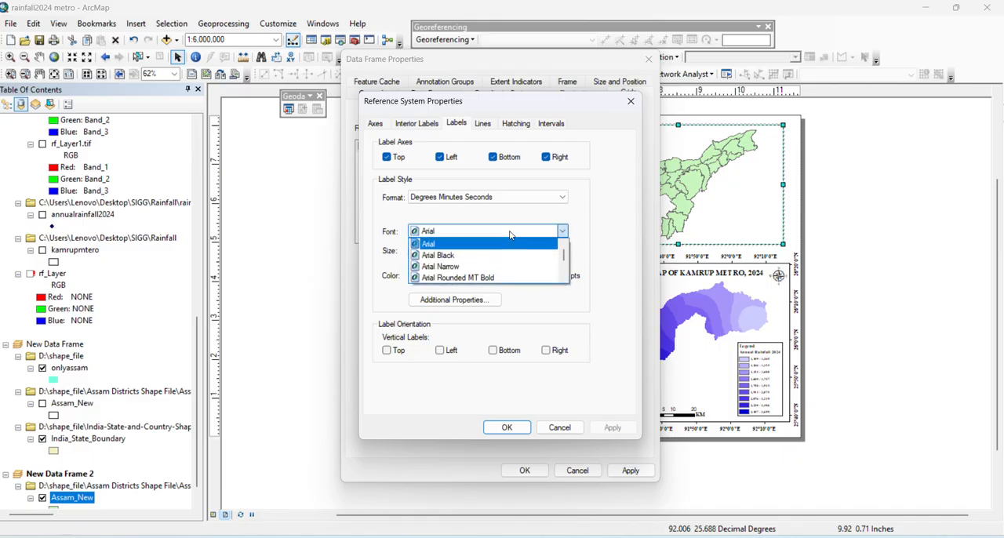
key(t)
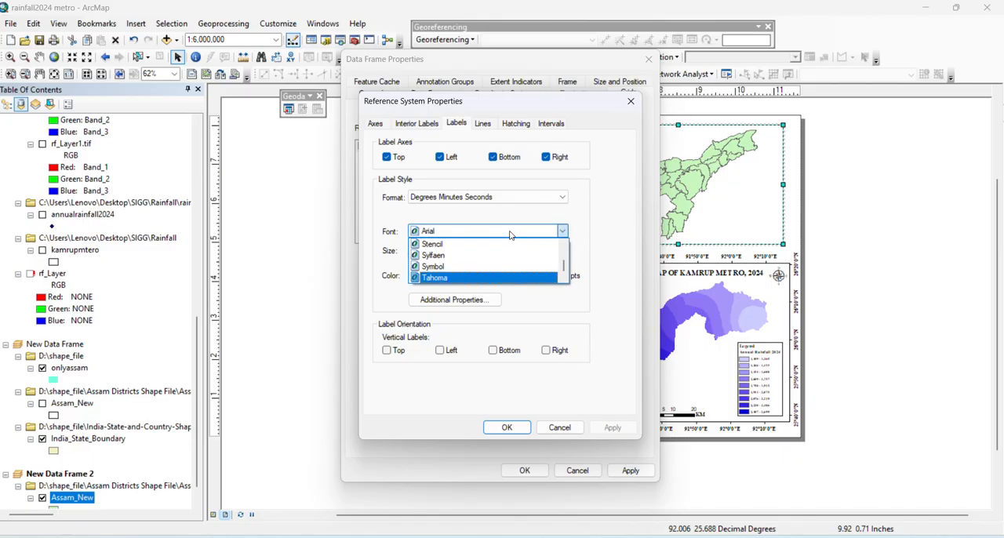
key(Down)
key(Down)
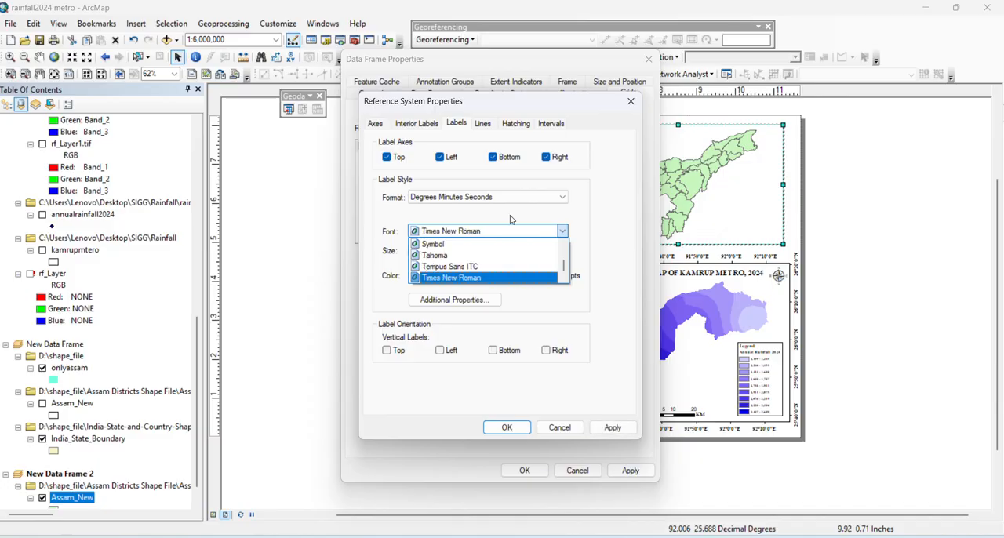
key(Return)
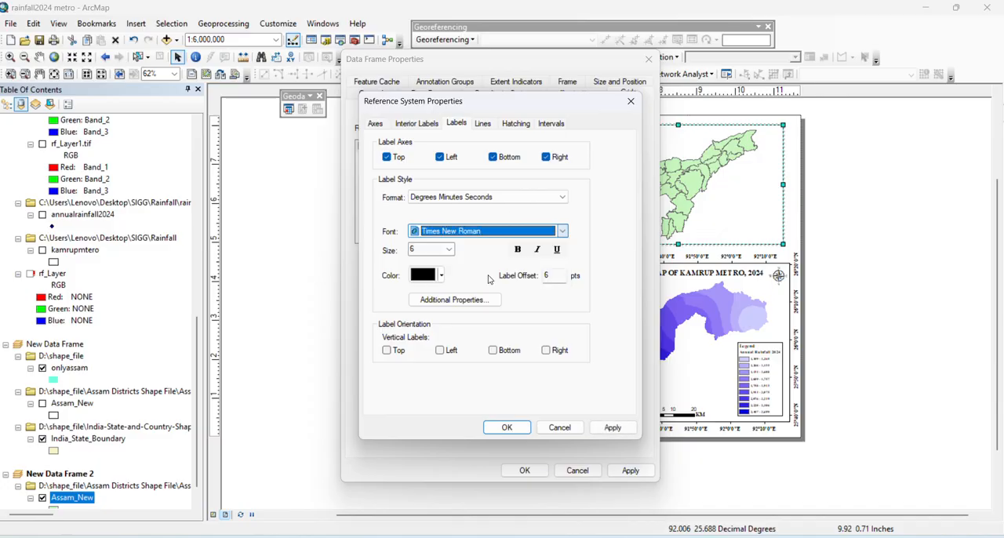
click(449, 249)
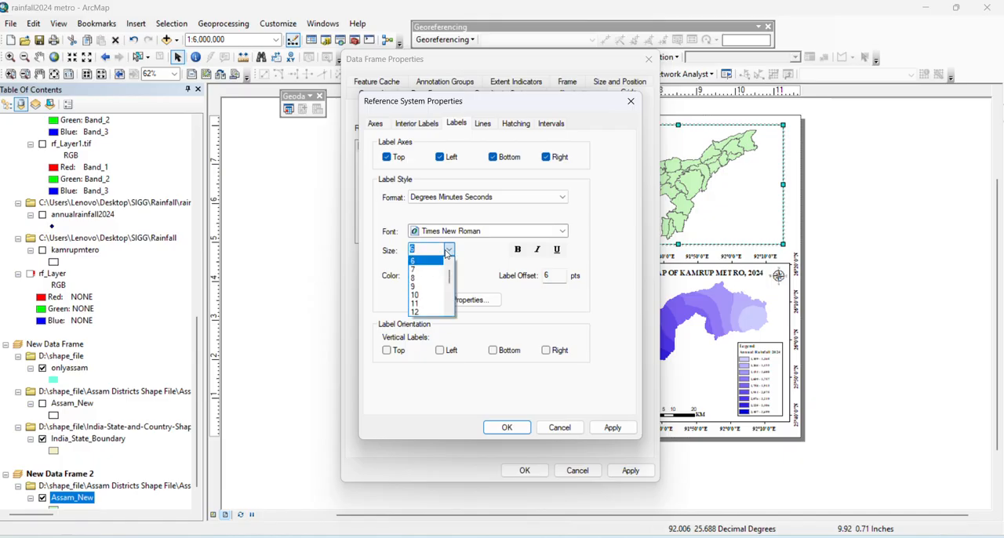
click(430, 288)
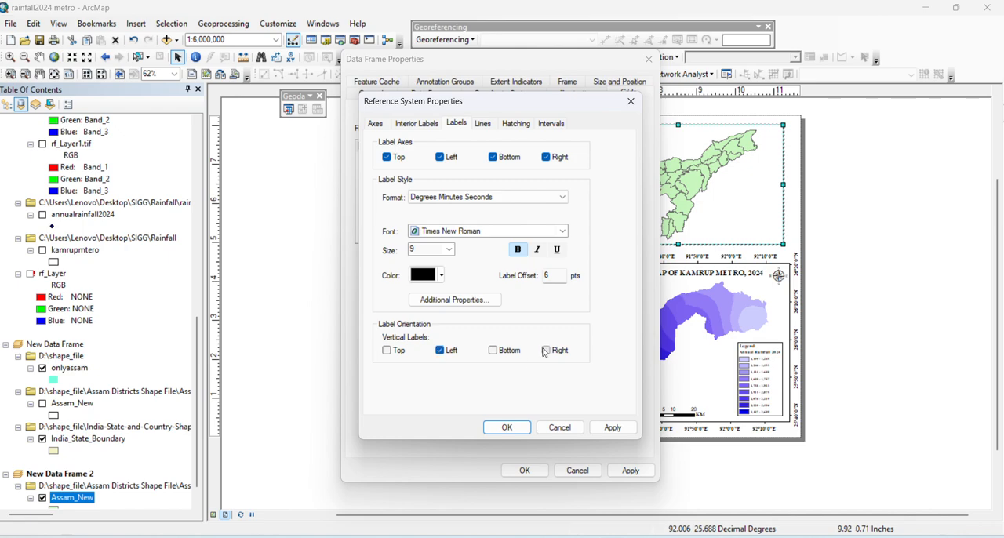
click(613, 427)
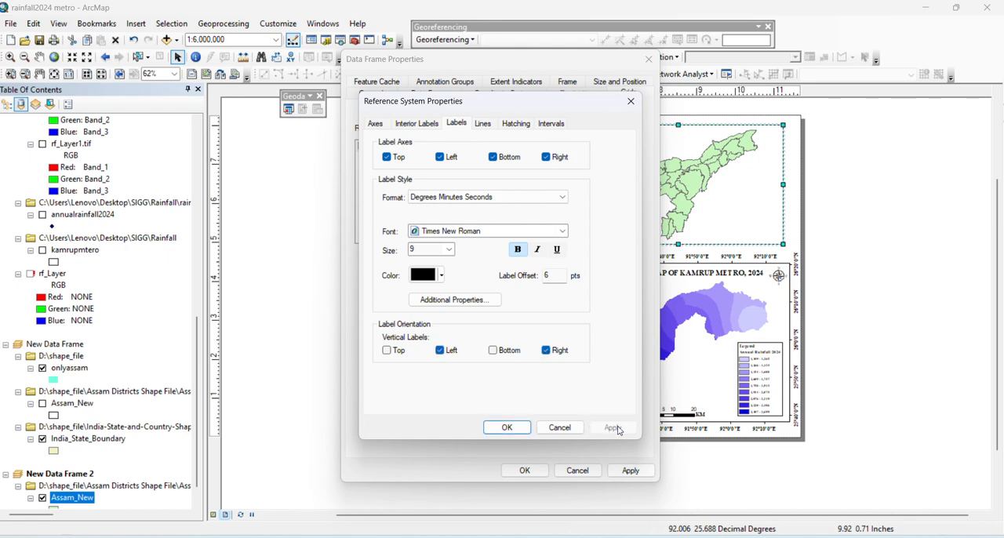
click(507, 427)
click(632, 470)
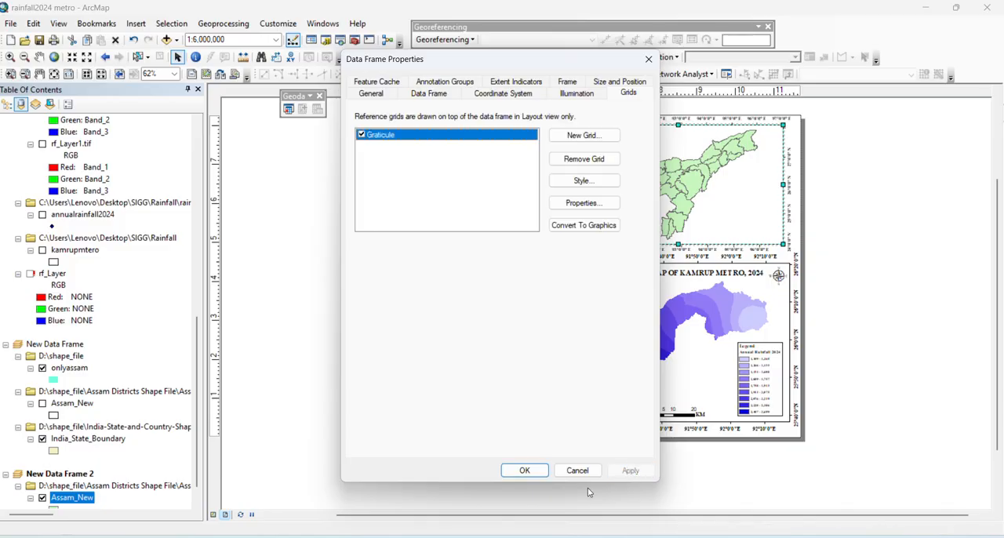
click(525, 470)
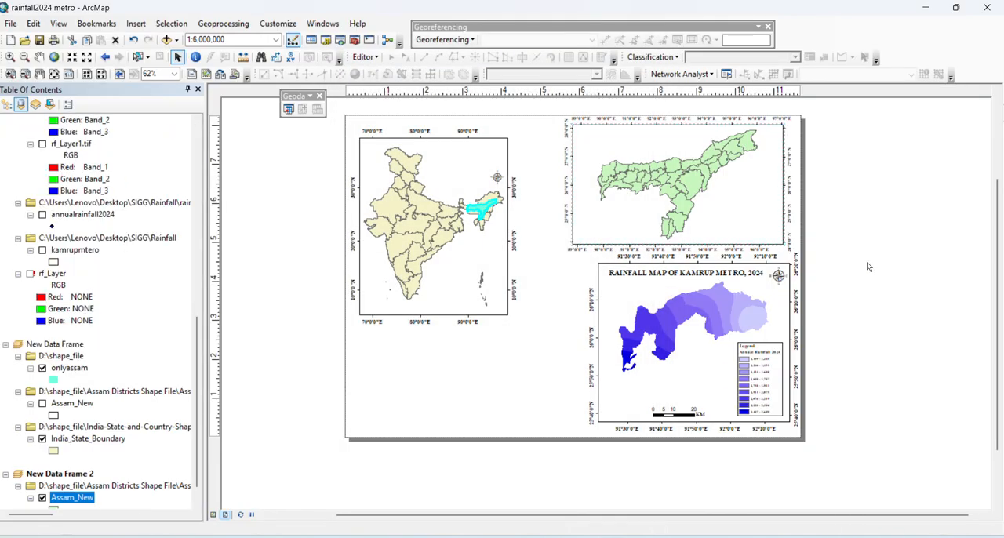
Move the Assam data frame slightly down so its graticule labels sit within the page
click(751, 160)
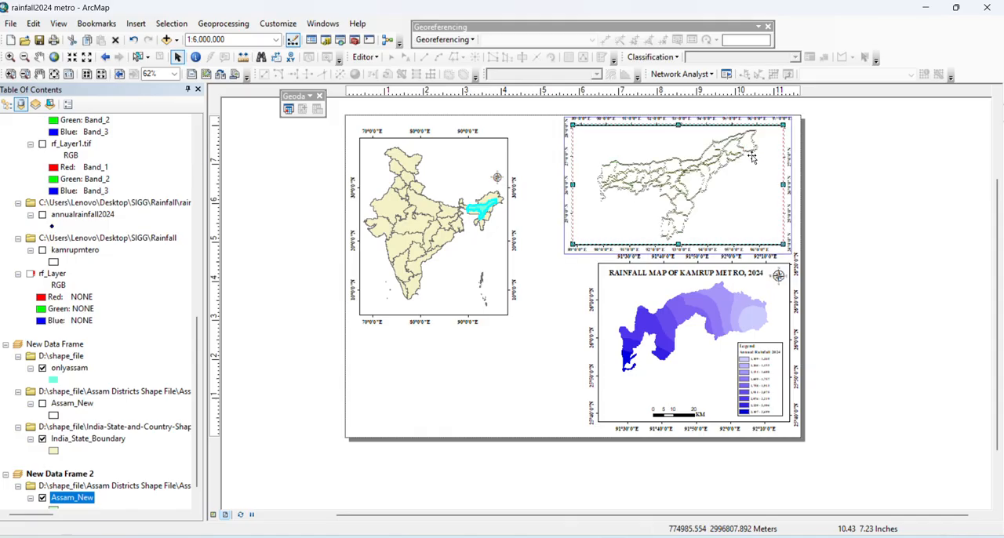
drag(752, 161, 752, 161)
click(891, 183)
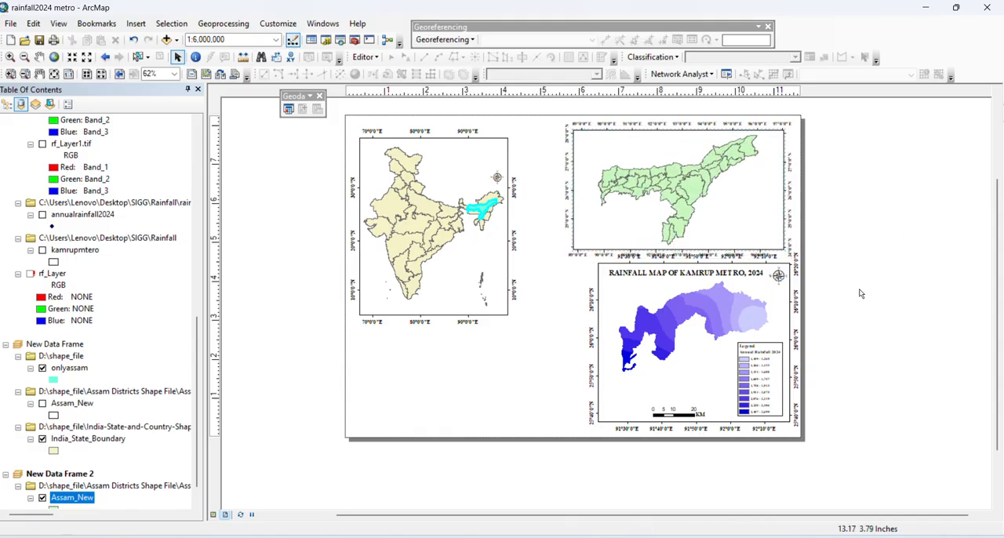
Lower the top edge of the rainfall data frame and reposition it to leave a gap below the Assam map
click(667, 292)
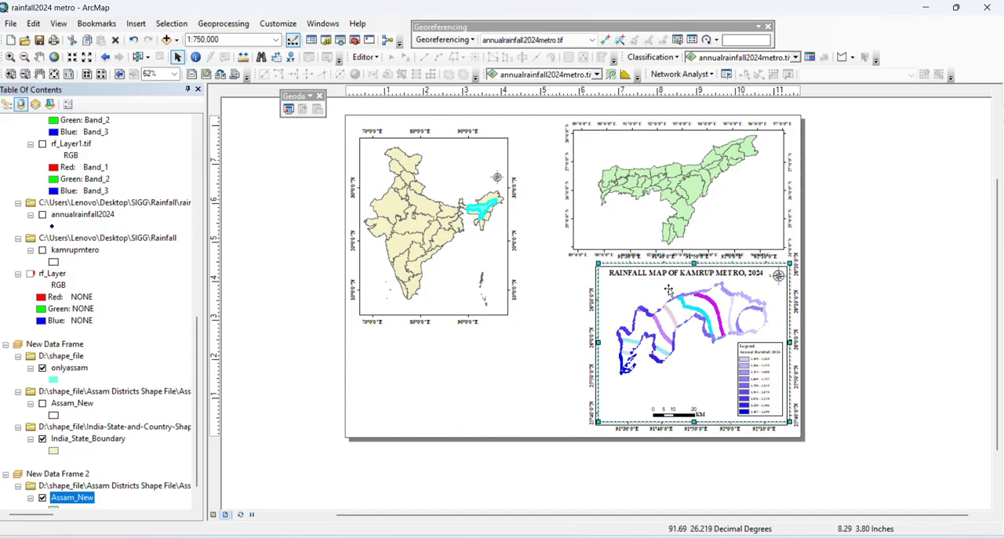
drag(665, 291, 659, 296)
drag(790, 274, 786, 300)
click(872, 296)
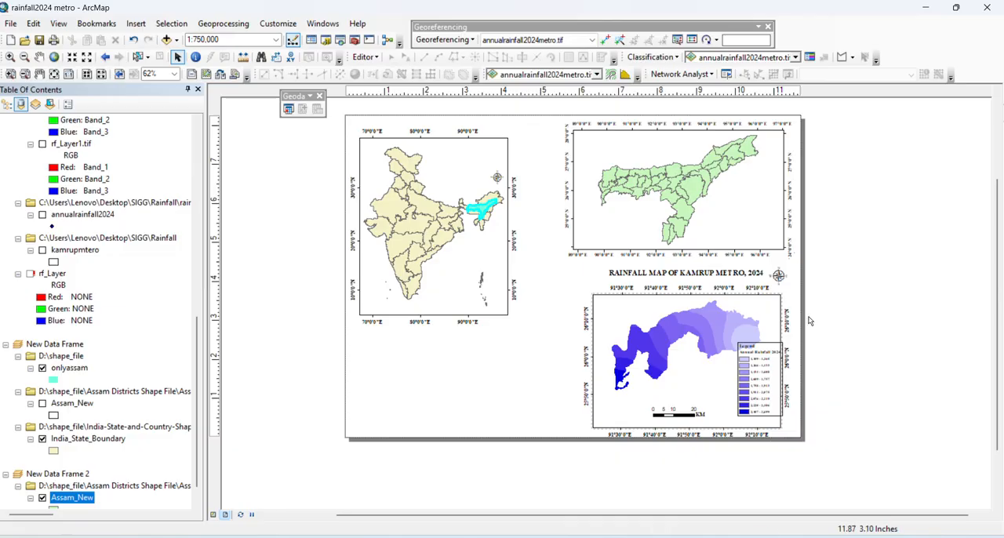
drag(675, 336, 670, 329)
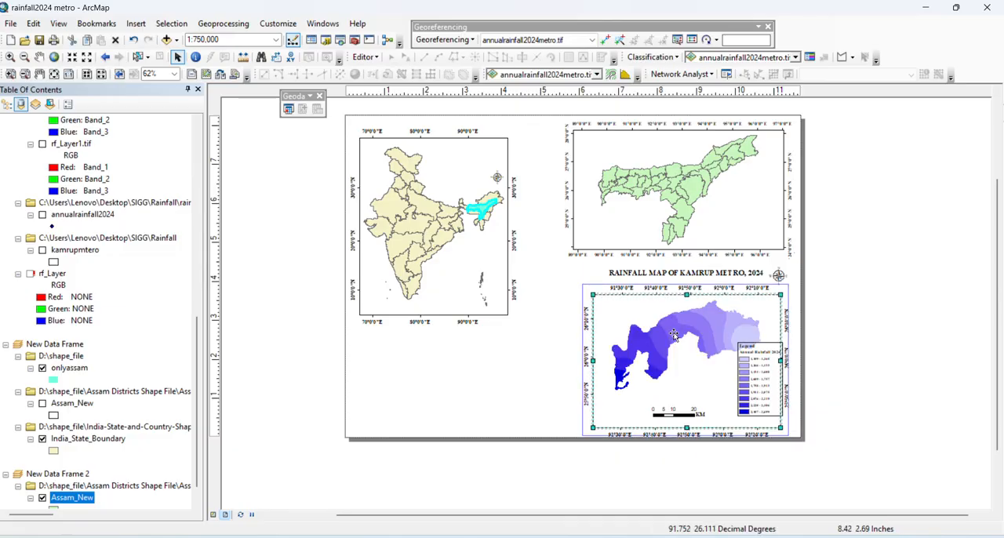
click(870, 362)
click(688, 331)
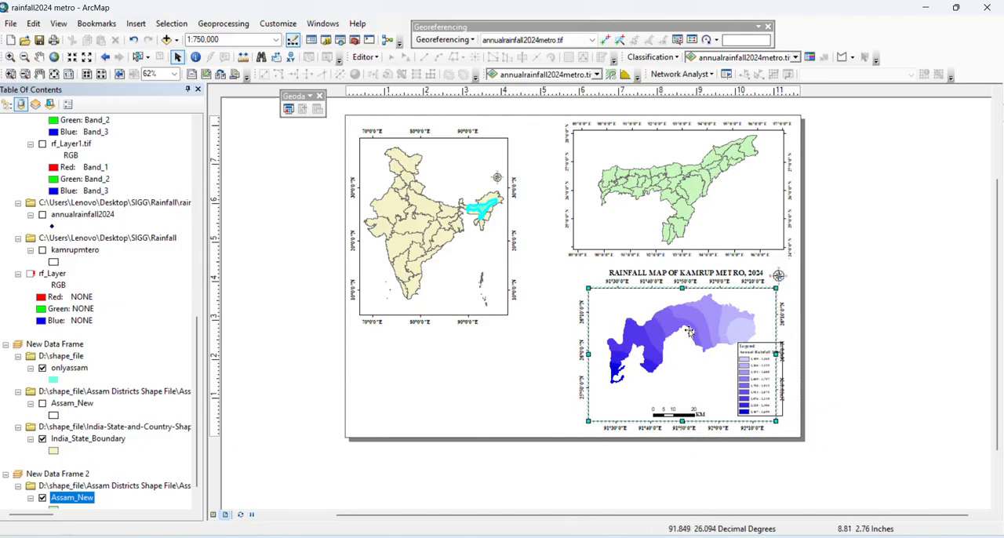
click(855, 332)
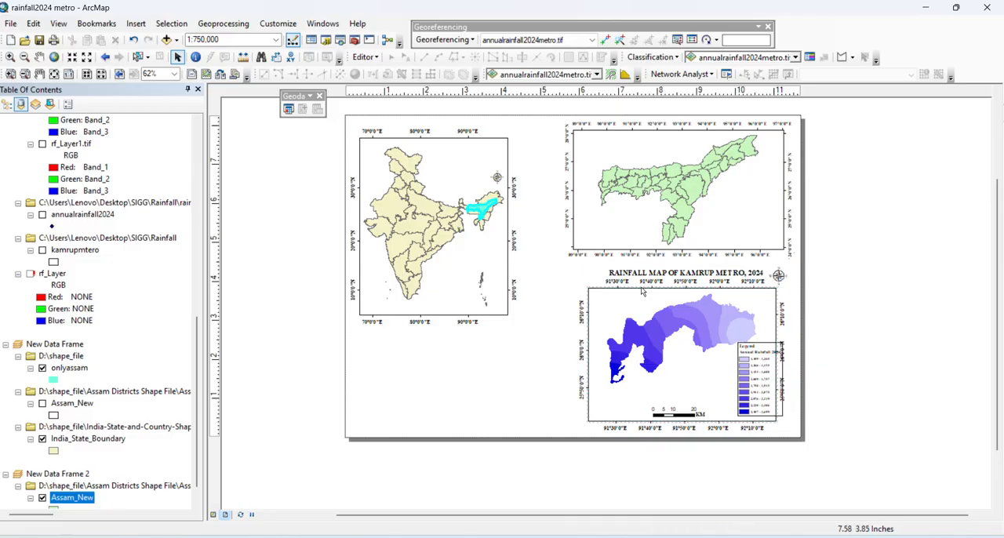
Pan the rainfall map to the left inside its data frame and move its title down into the frame
click(38, 56)
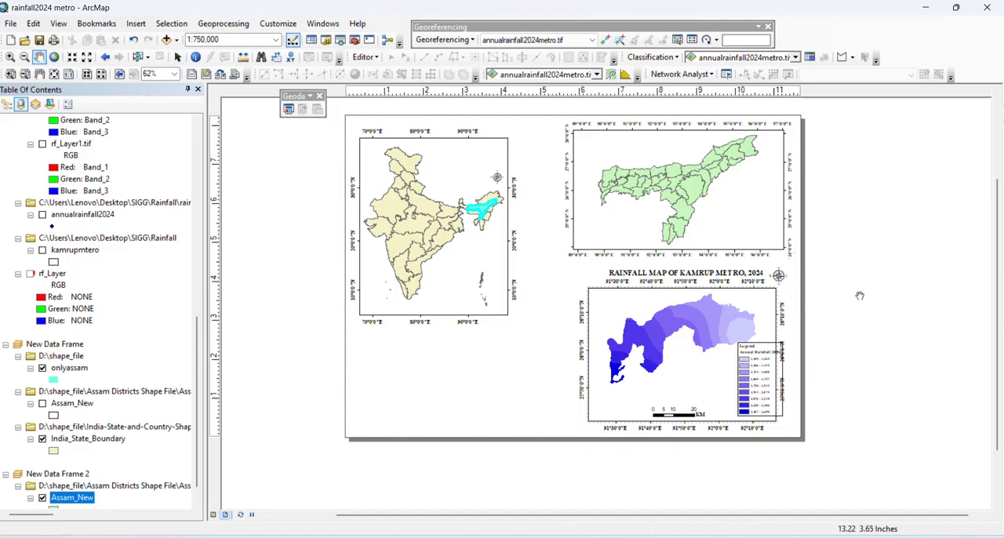
mouse_move(699, 305)
mouse_down()
mouse_move(693, 315)
mouse_move(703, 316)
mouse_up()
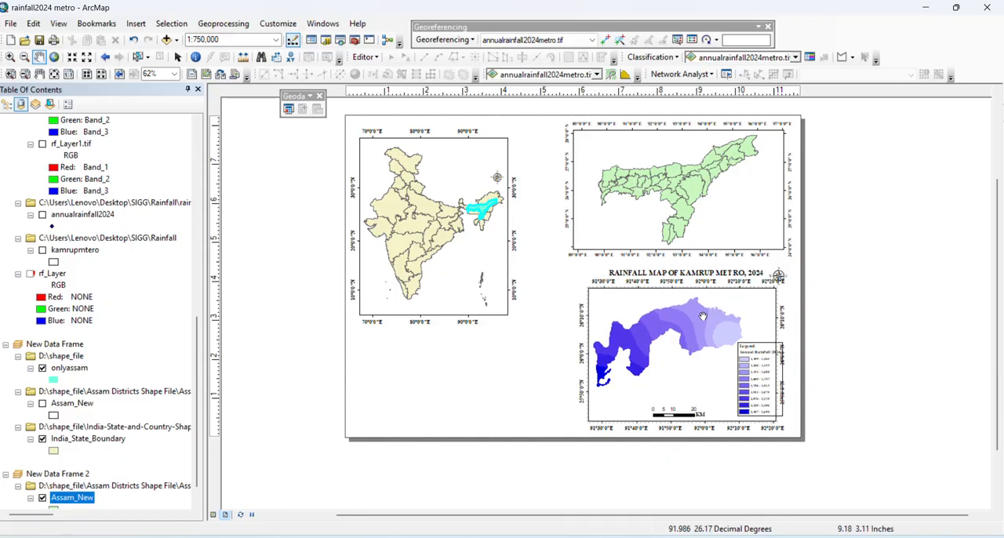
click(177, 56)
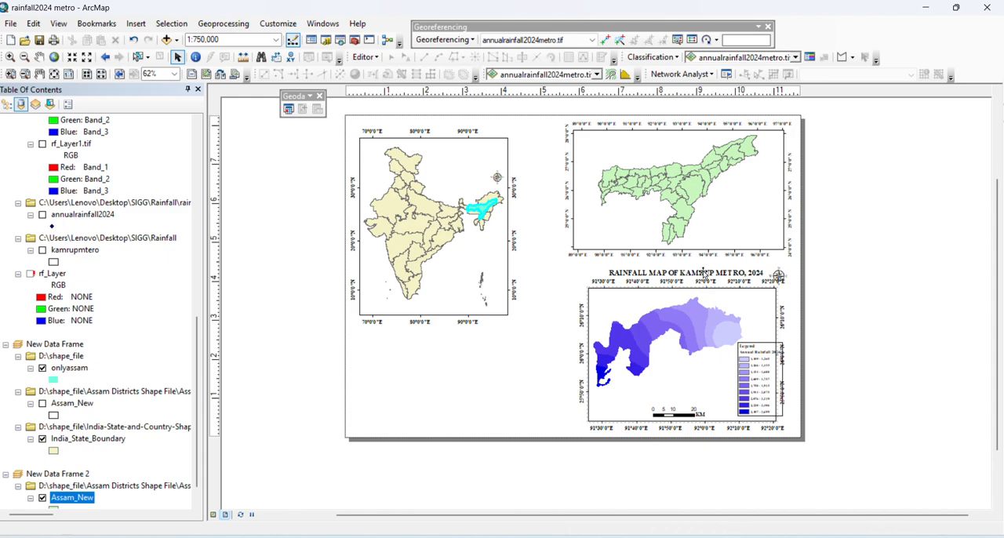
drag(704, 275, 703, 299)
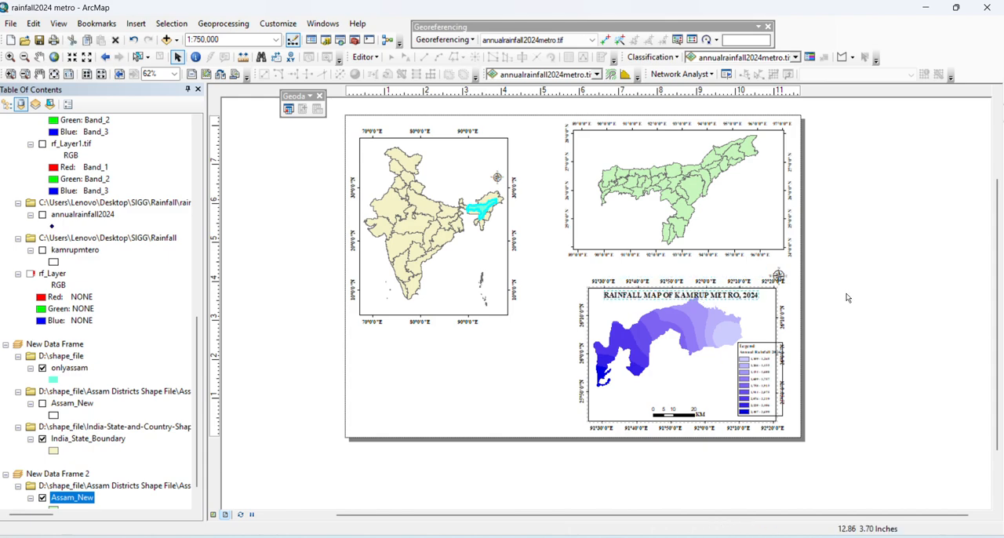
Set the font size of the title "RAINFALL MAP OF KAMRUP METRO, 2024" to 12
double_click(730, 303)
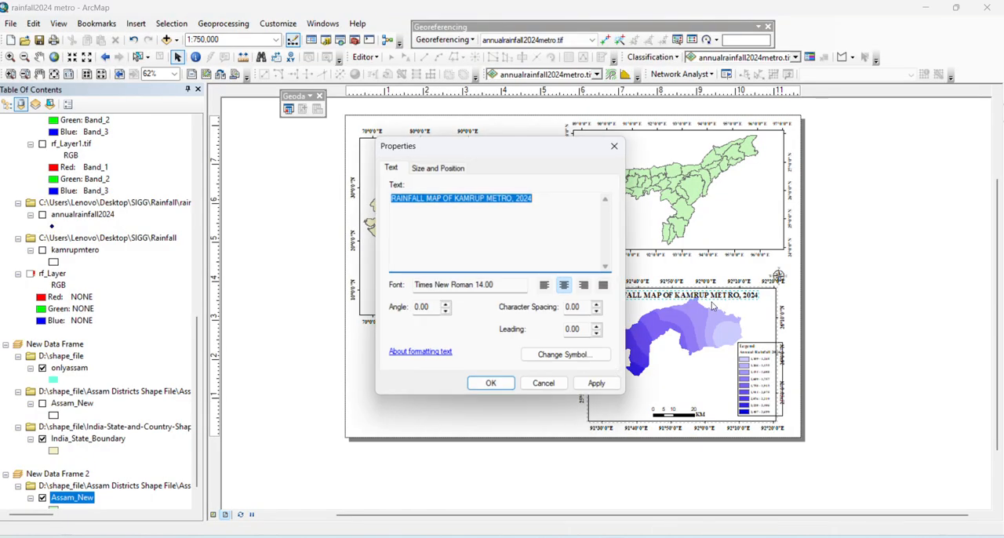
click(554, 354)
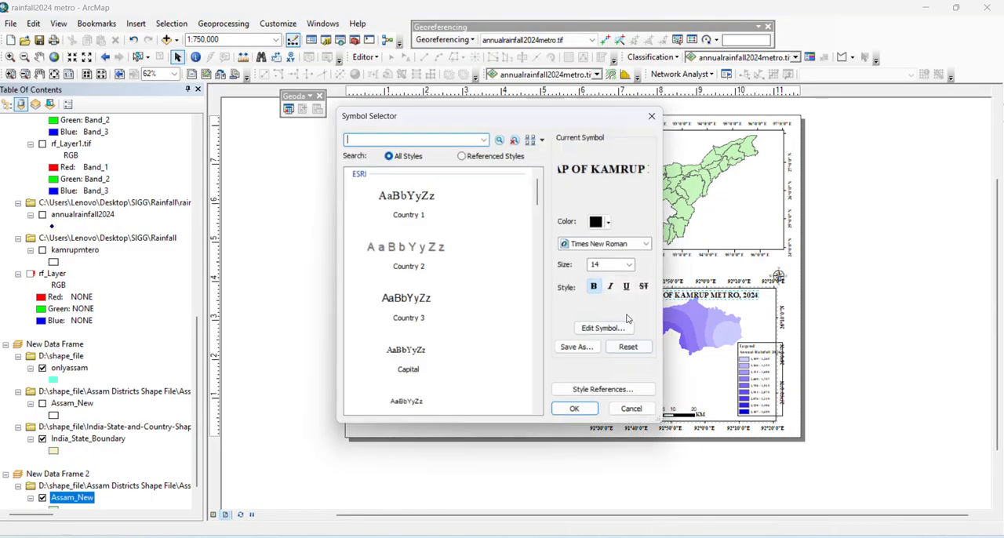
click(633, 267)
scroll(615, 300, up, 2)
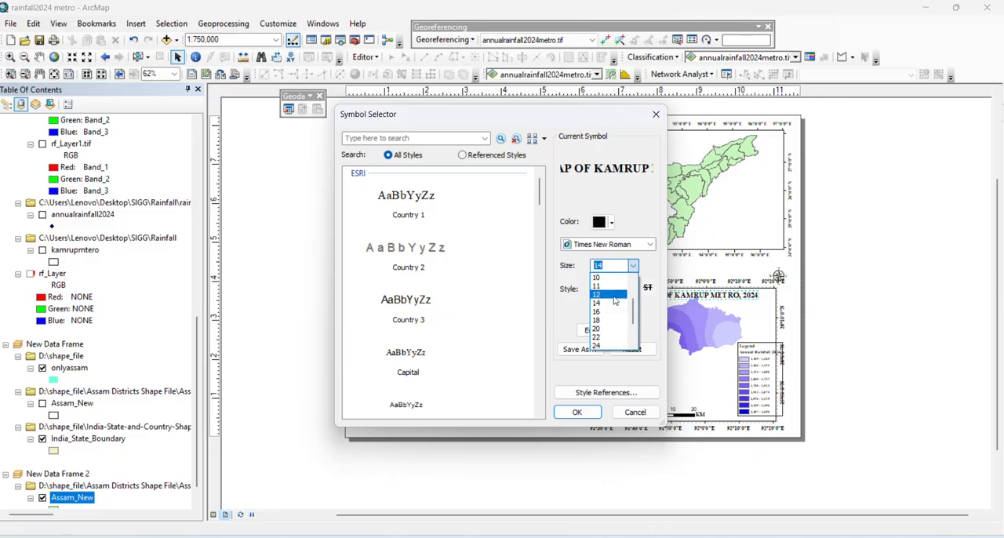
click(612, 295)
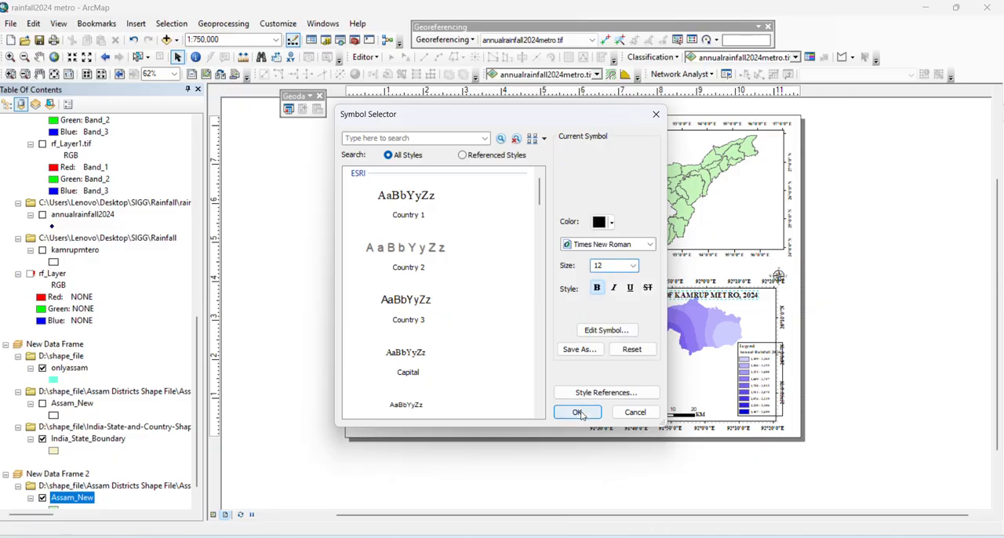
click(576, 412)
click(596, 383)
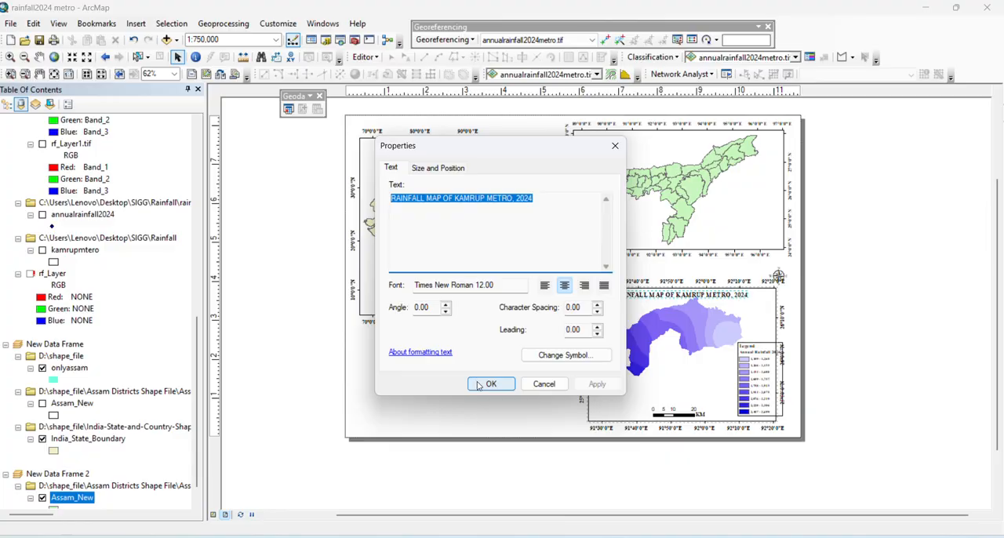
Confirm the rainfall title's text properties and add an ESRI North 7 north arrow in the Assam map's upper-right corner
click(479, 384)
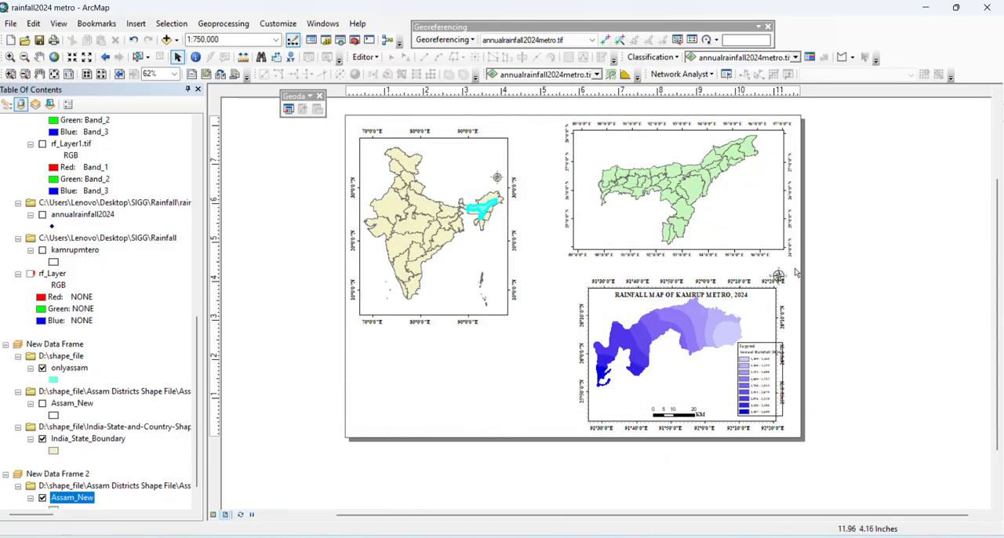
click(135, 24)
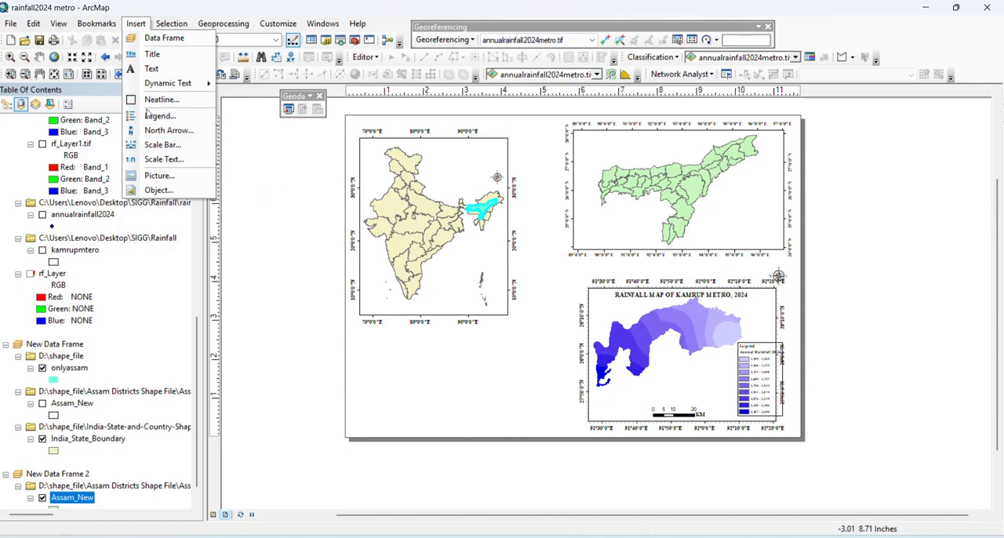
click(161, 130)
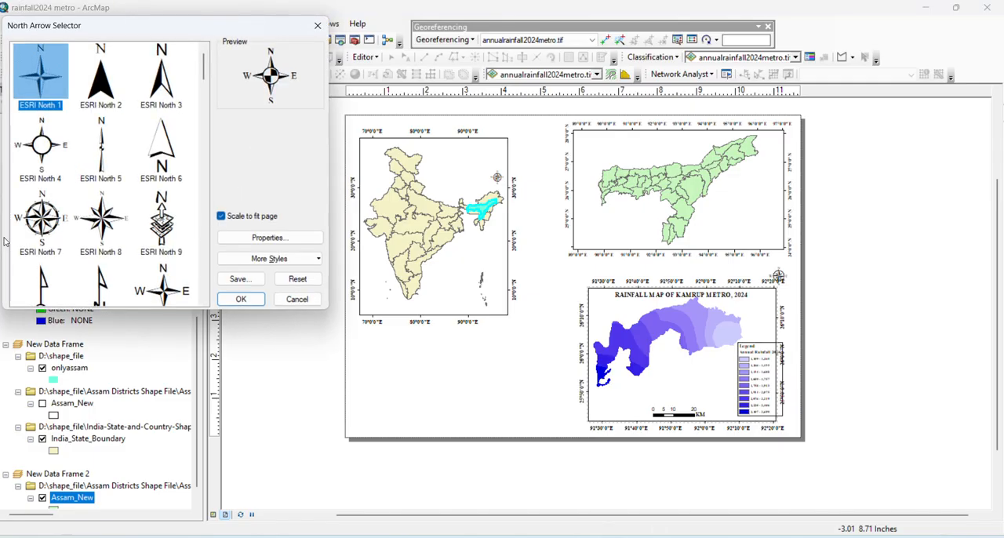
click(45, 213)
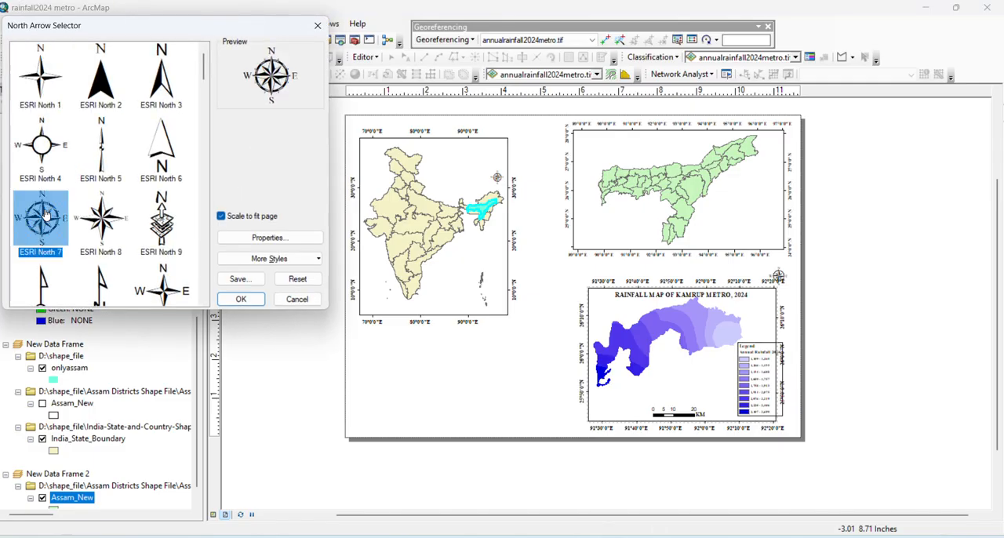
click(241, 300)
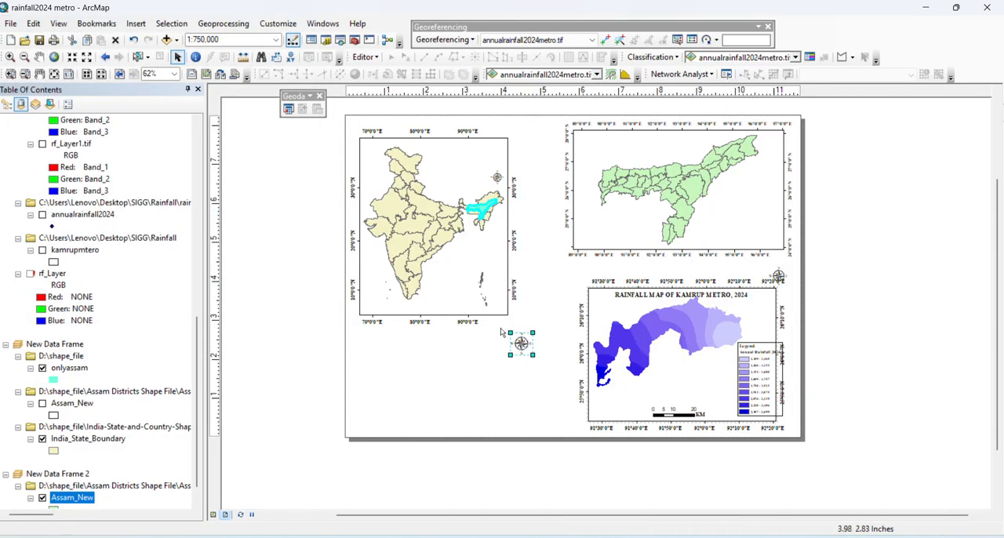
drag(515, 352, 773, 142)
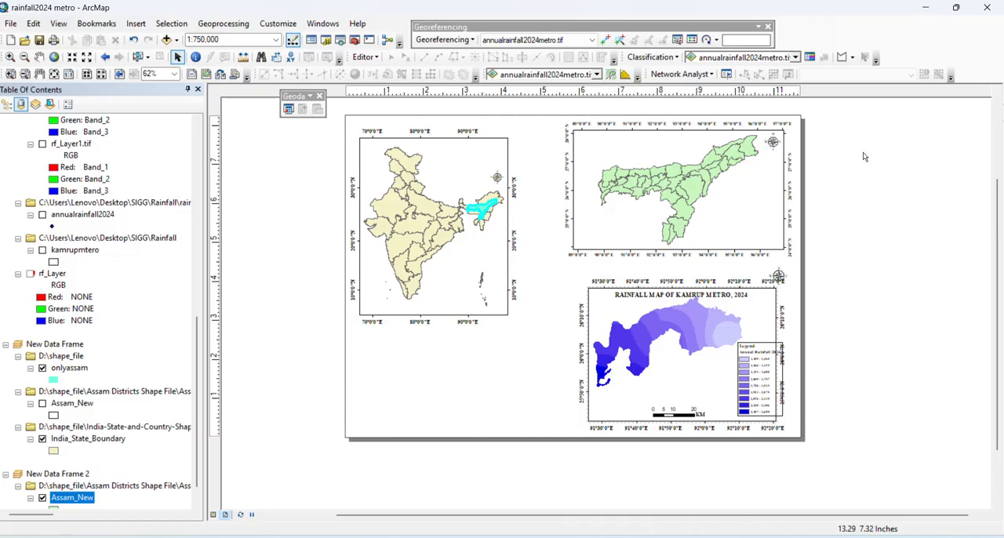
click(135, 23)
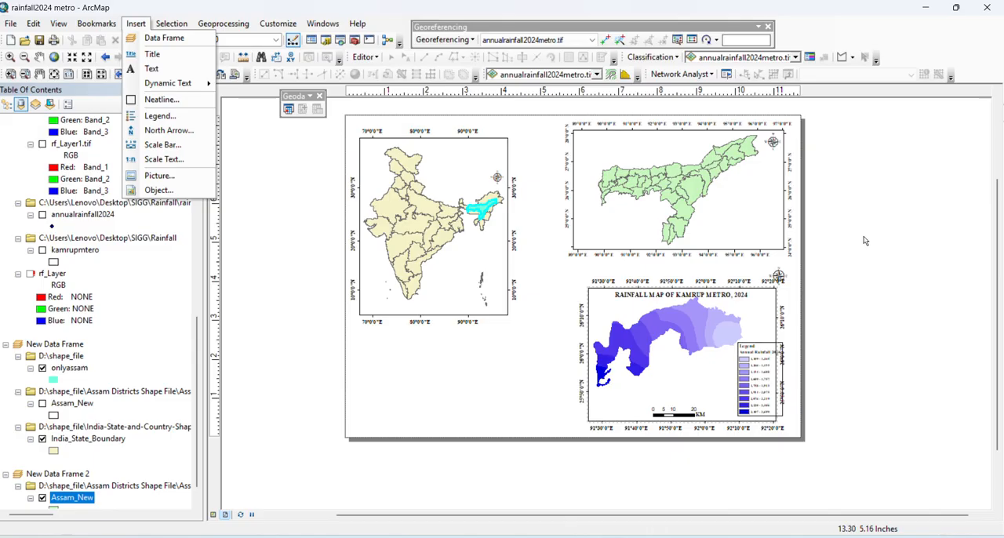
click(833, 218)
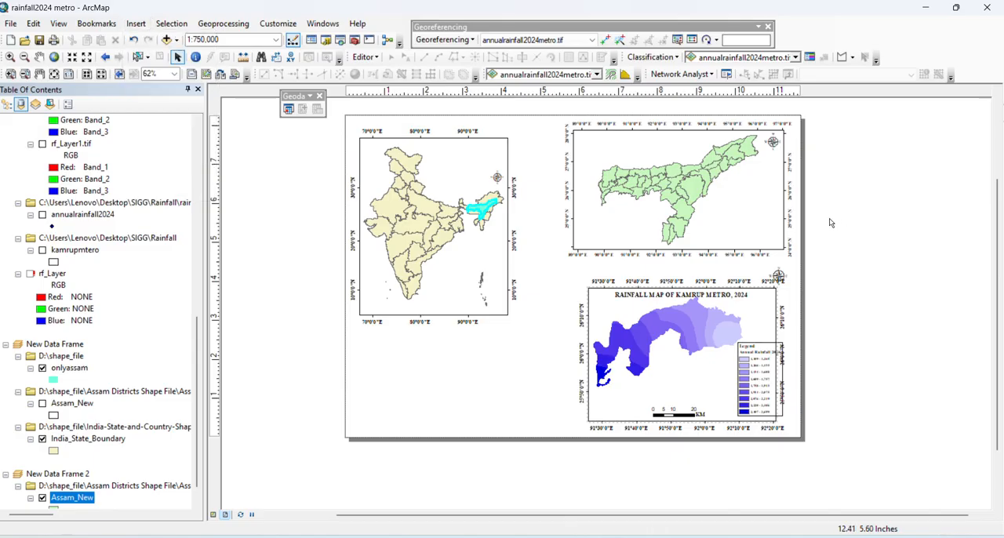
click(615, 202)
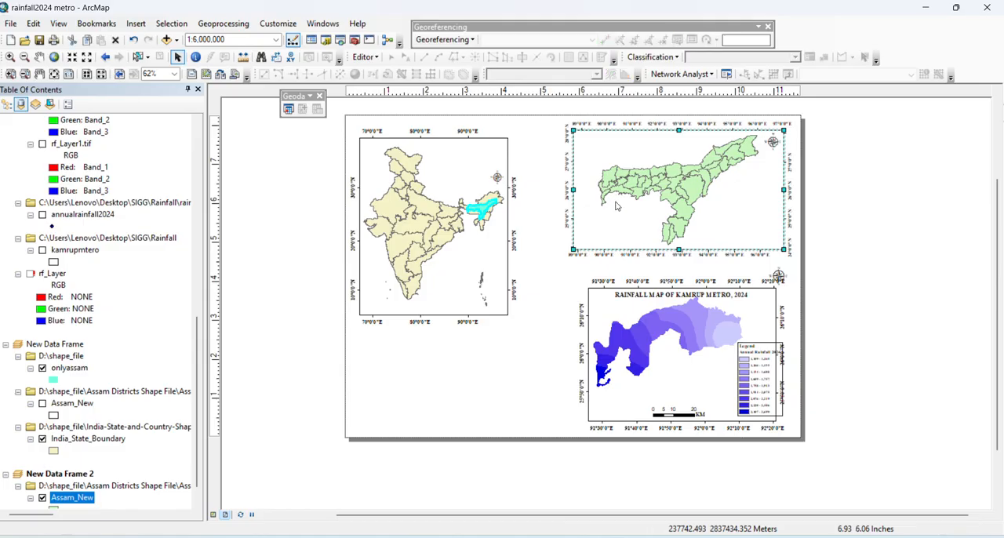
right_click(614, 201)
click(626, 212)
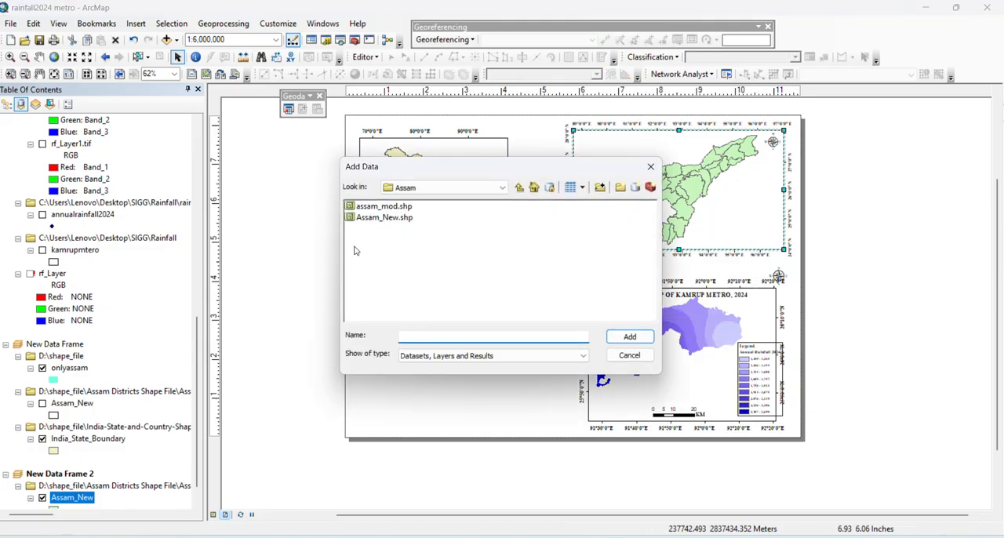
click(470, 188)
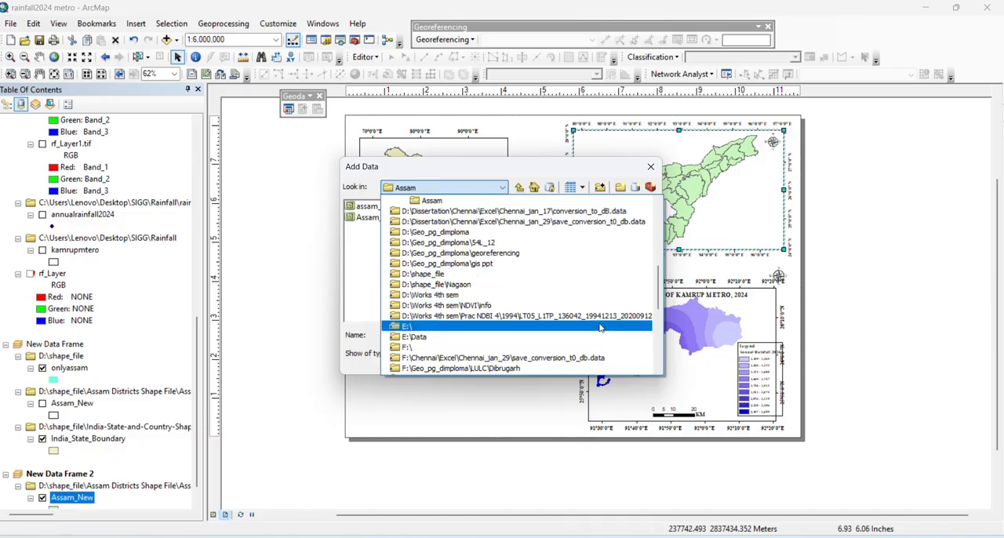
scroll(518, 329, up, 5)
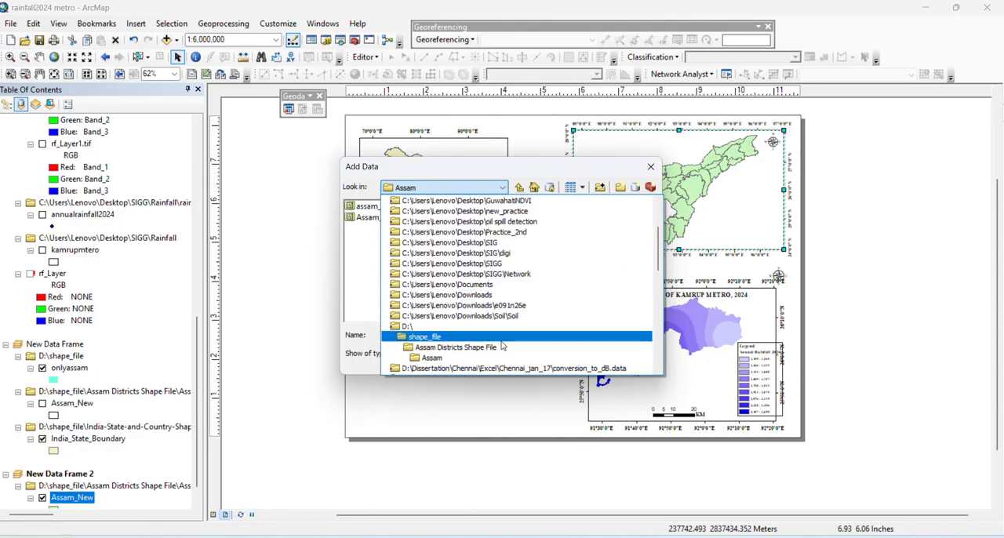
click(480, 327)
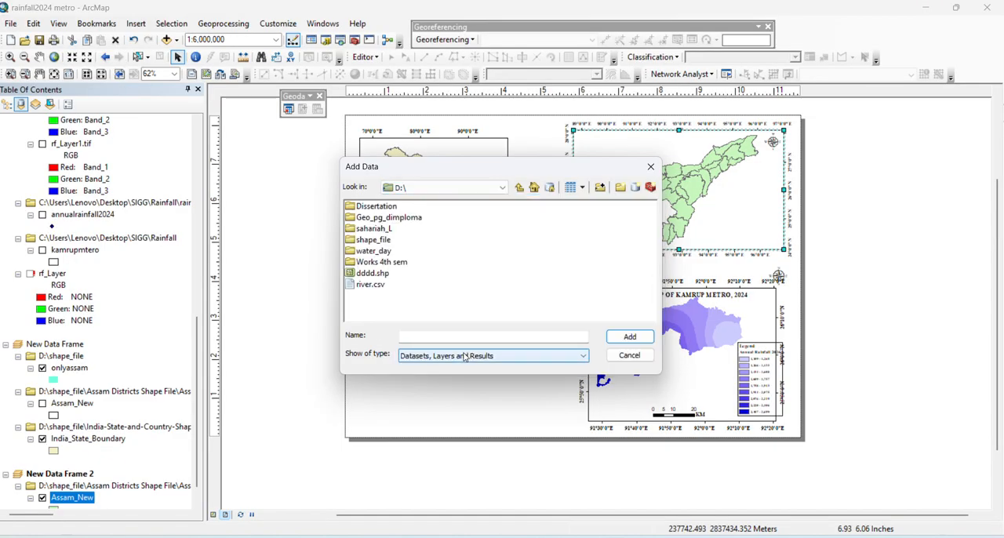
double_click(374, 239)
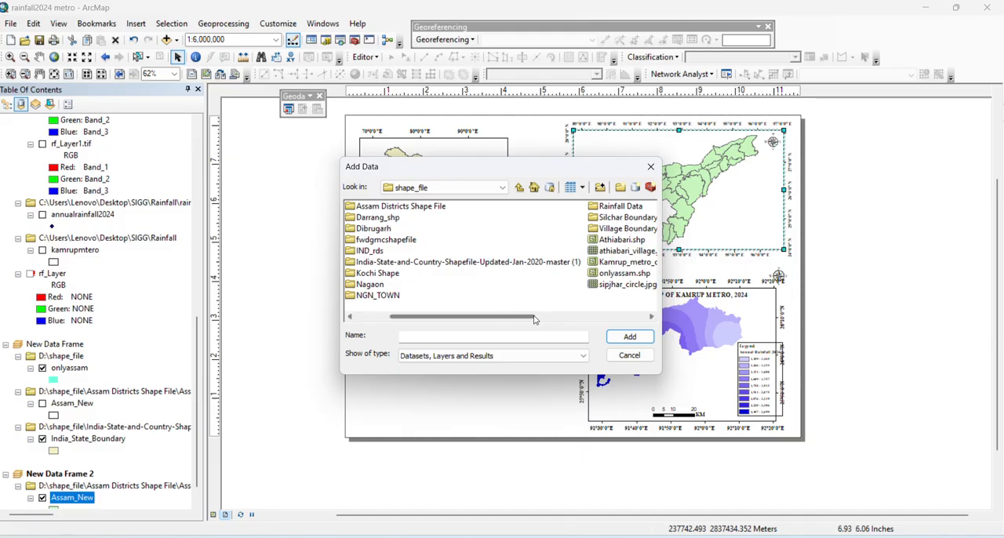
drag(556, 320, 575, 319)
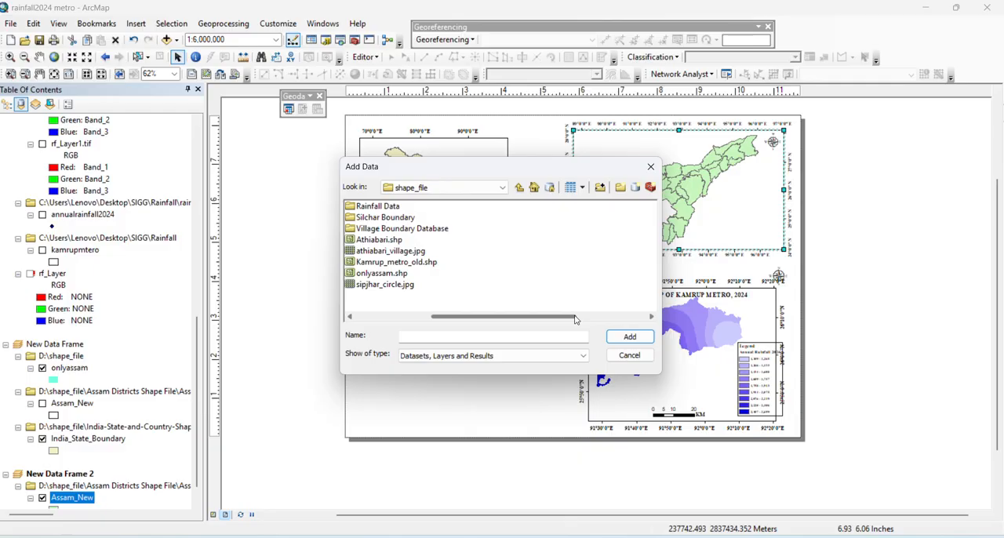
drag(575, 319, 651, 319)
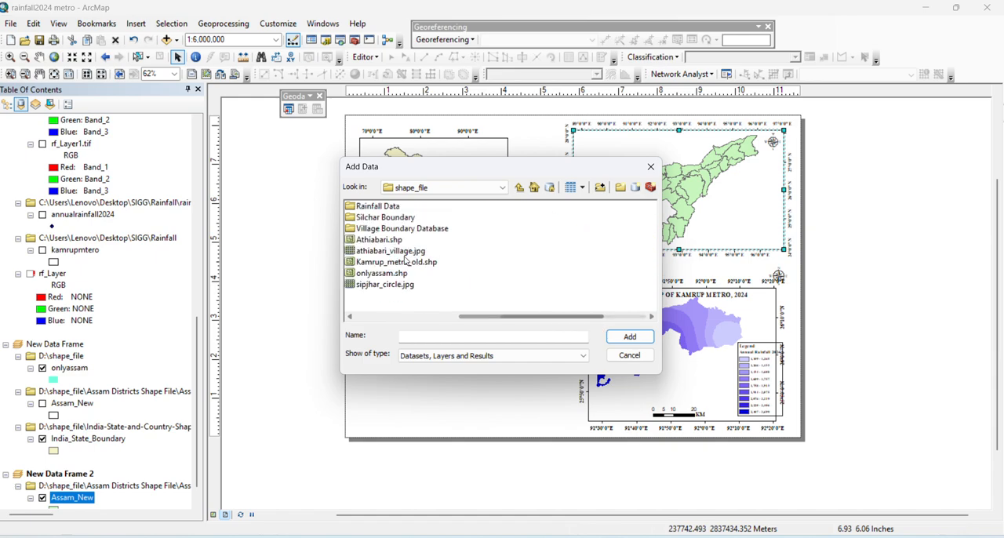
double_click(376, 207)
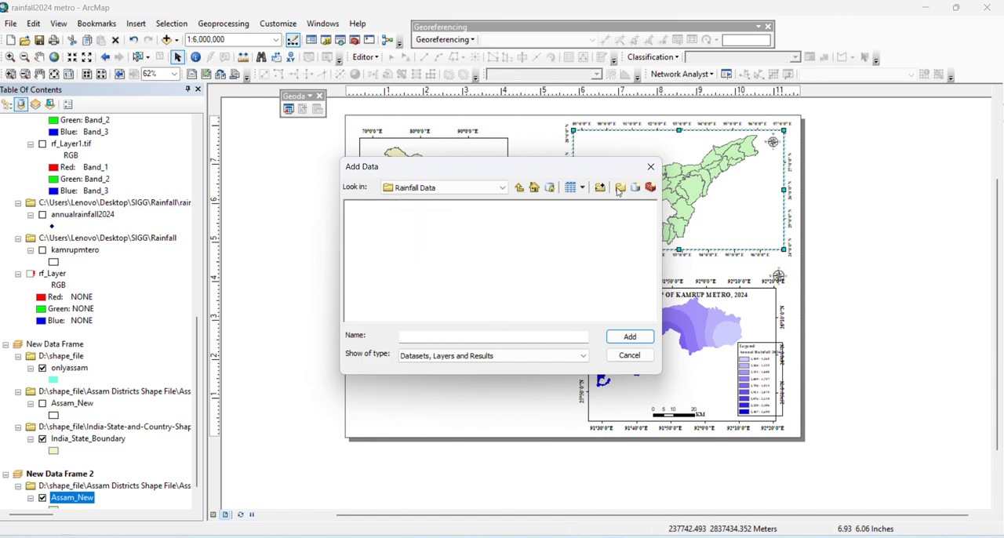
click(651, 166)
Start adding data to the Assam data frame and connect to the SIGG desktop folder
right_click(656, 176)
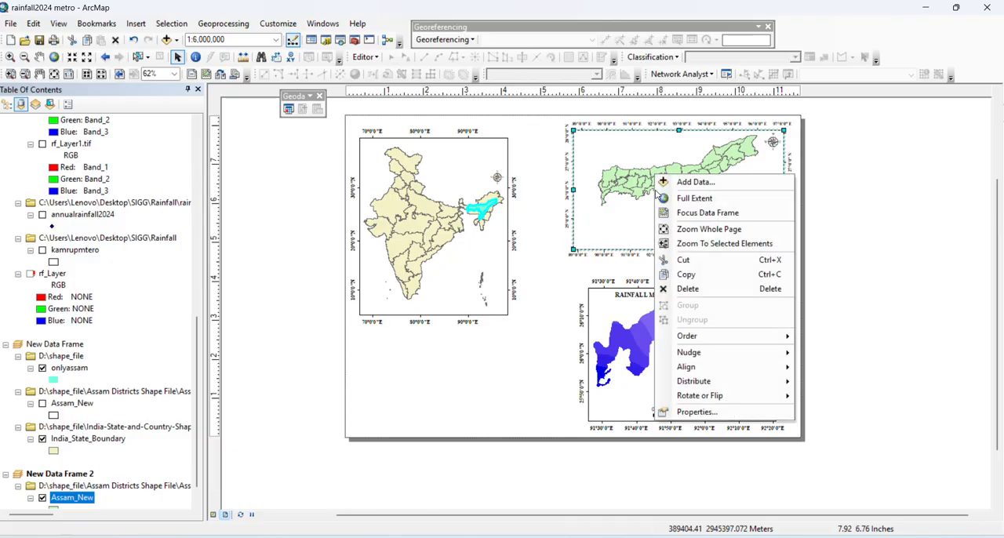
click(696, 181)
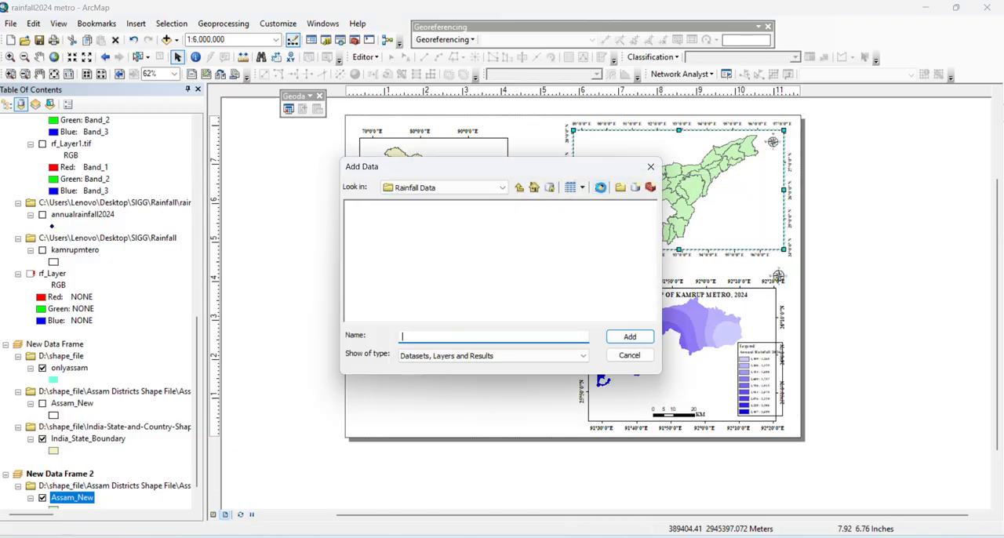
click(549, 186)
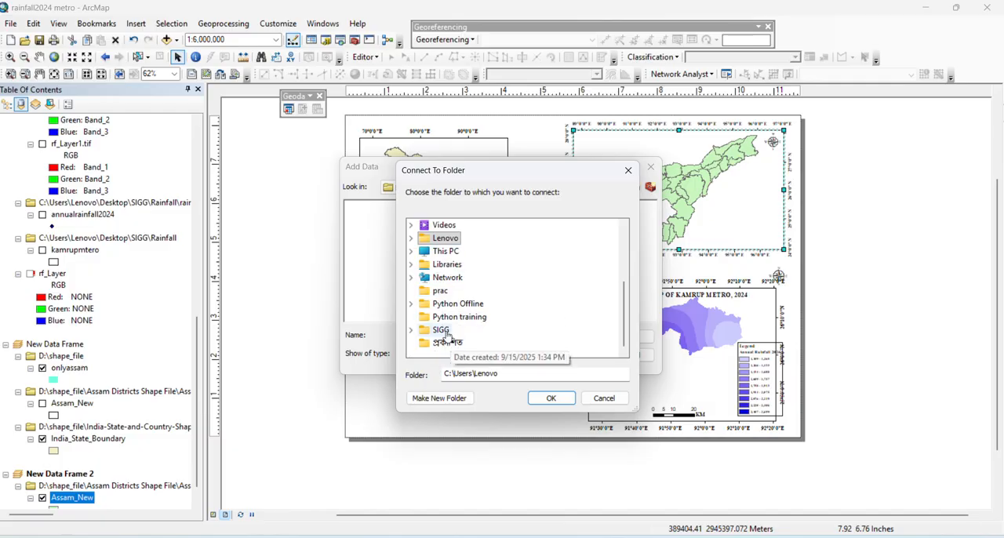
click(441, 329)
click(530, 400)
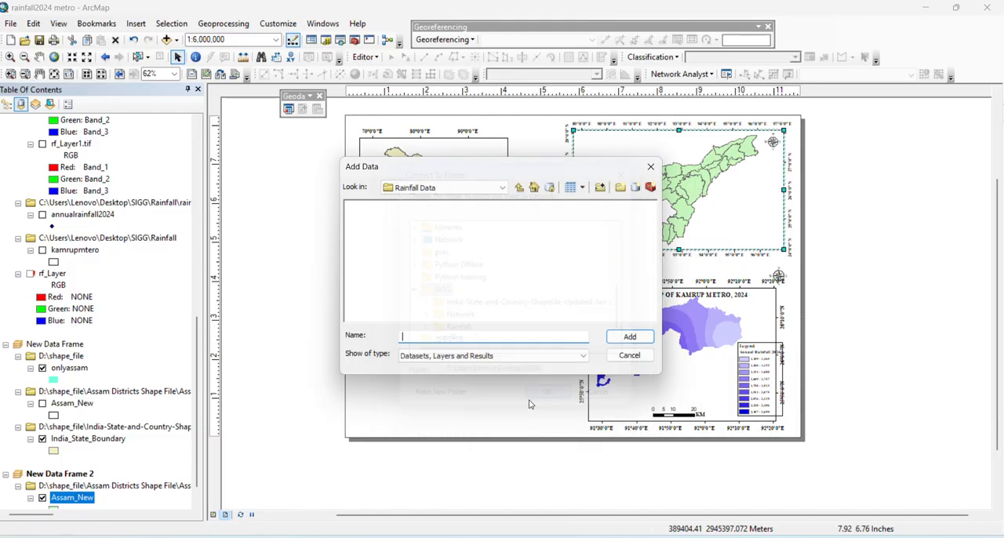
Add kamrupmtero.shp from the desktop's SIGG\Rainfall folder to the Assam data frame
click(470, 188)
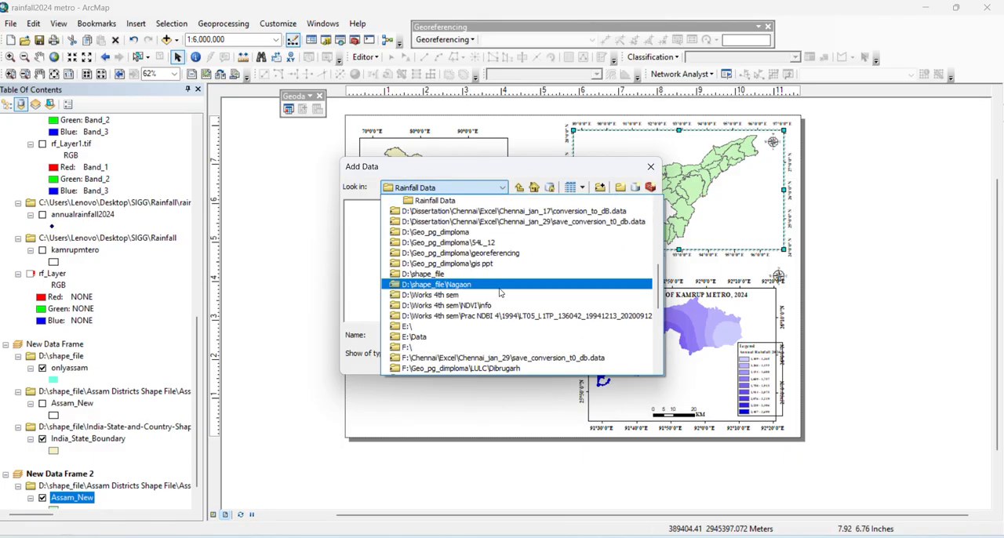
scroll(500, 292, down, 5)
scroll(499, 292, down, 3)
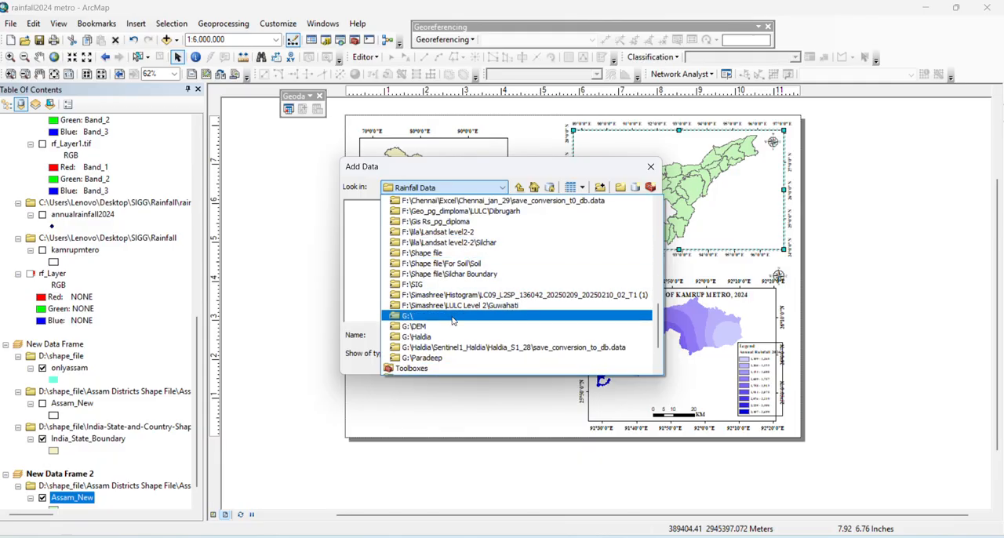
scroll(447, 338, up, 3)
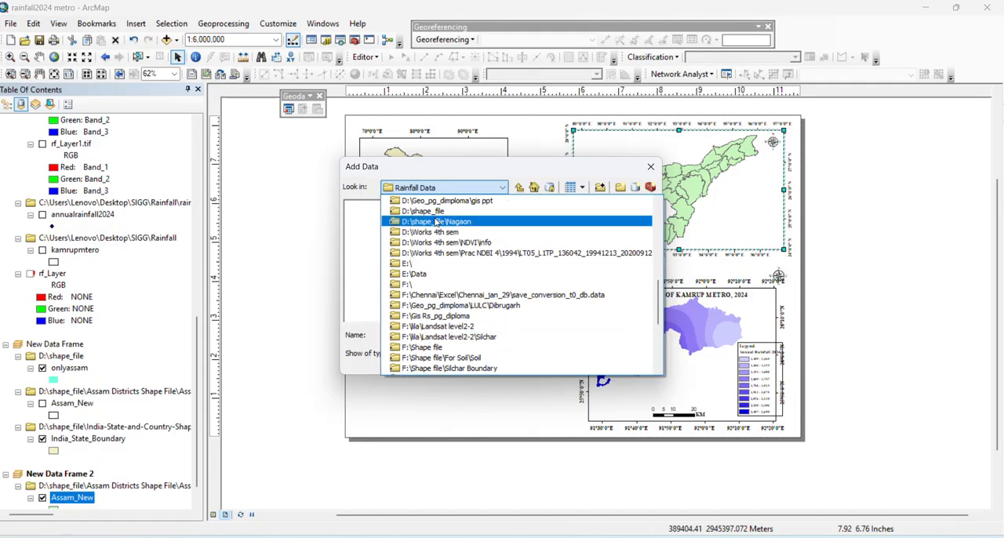
scroll(447, 323, down, 2)
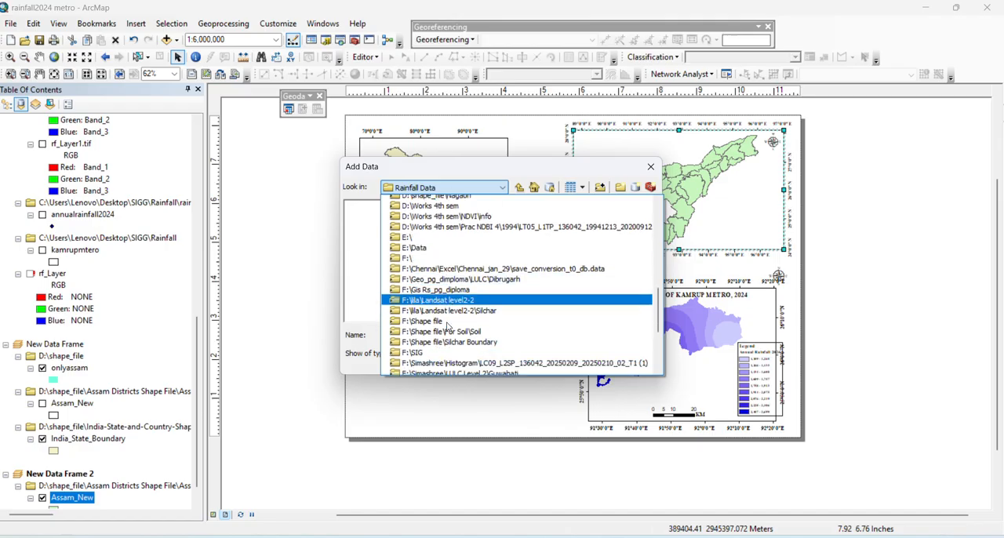
scroll(447, 309, down, 3)
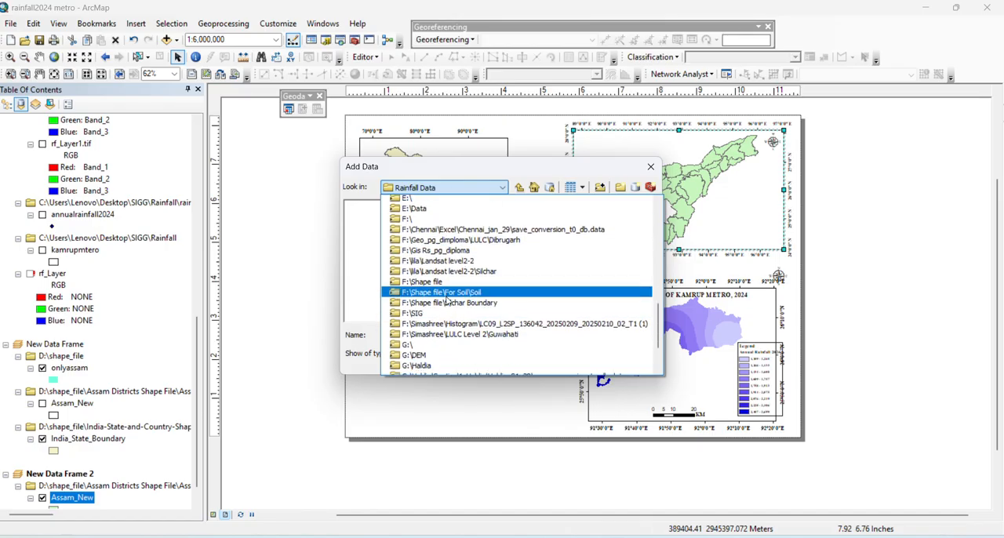
scroll(447, 306, up, 10)
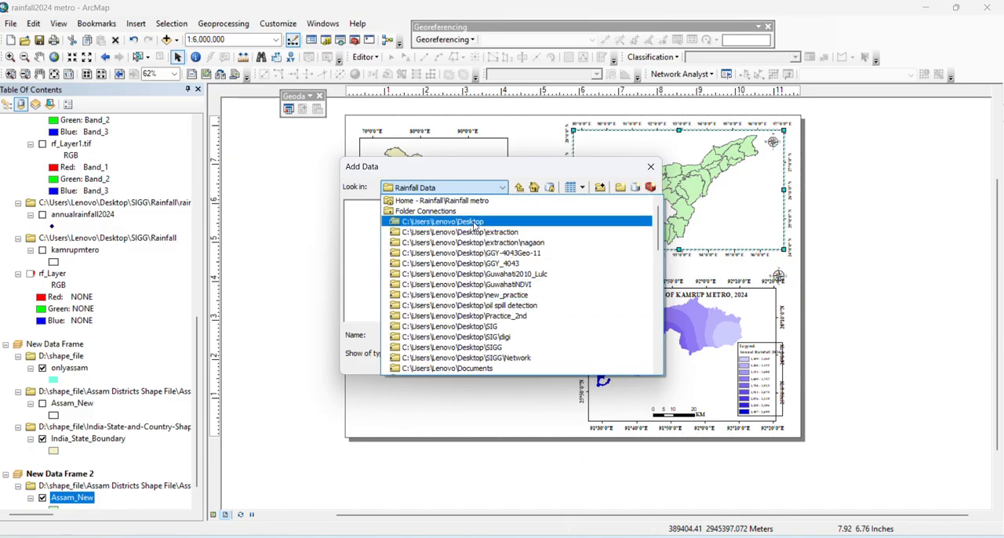
click(468, 224)
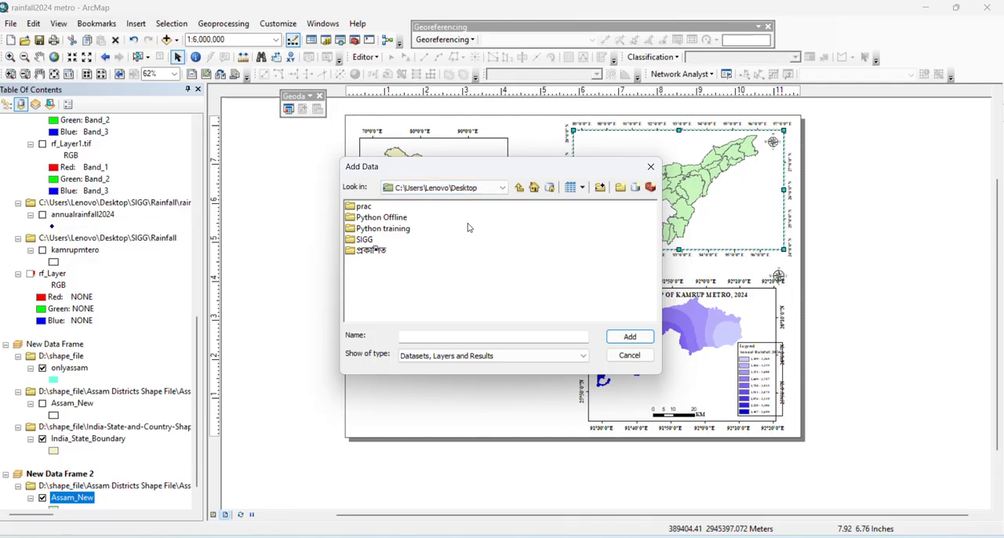
double_click(363, 240)
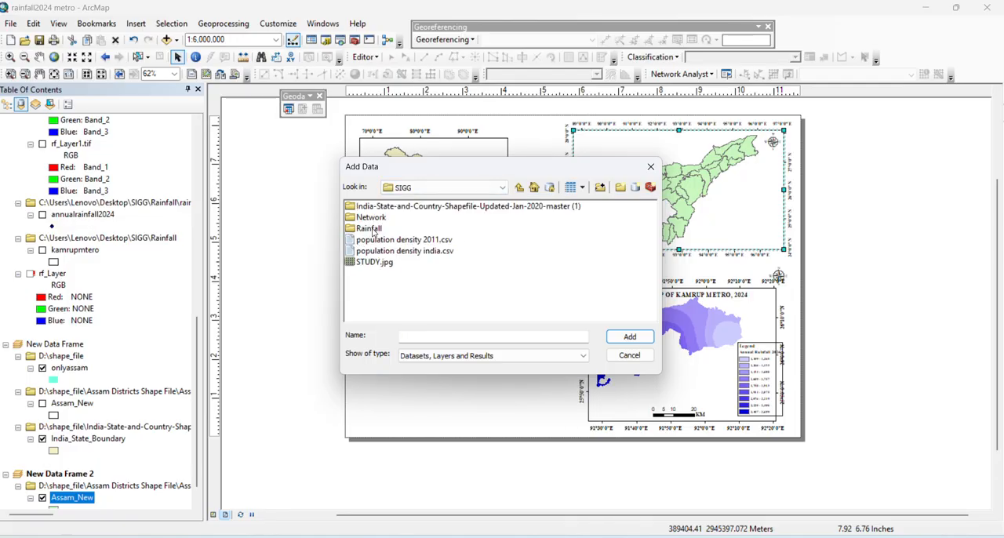
double_click(368, 228)
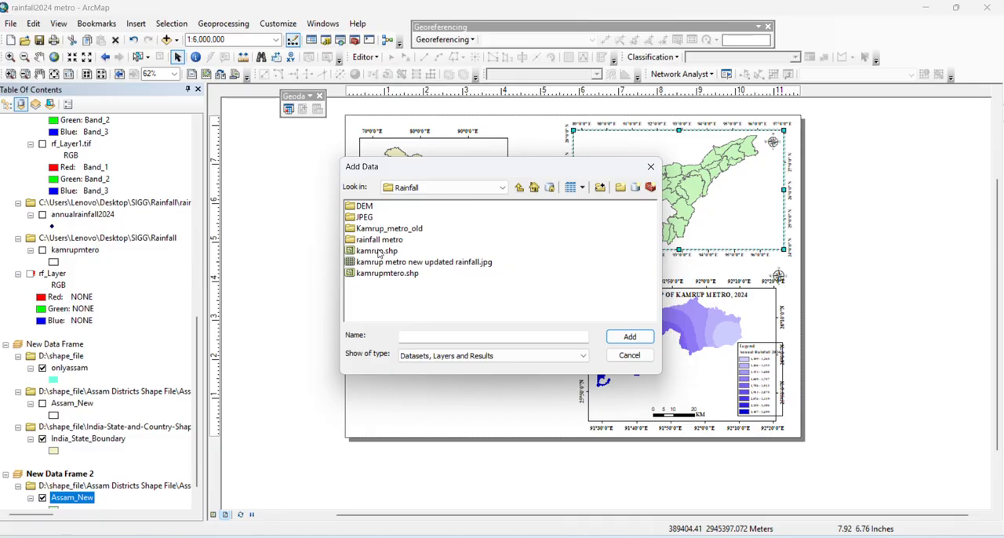
click(364, 275)
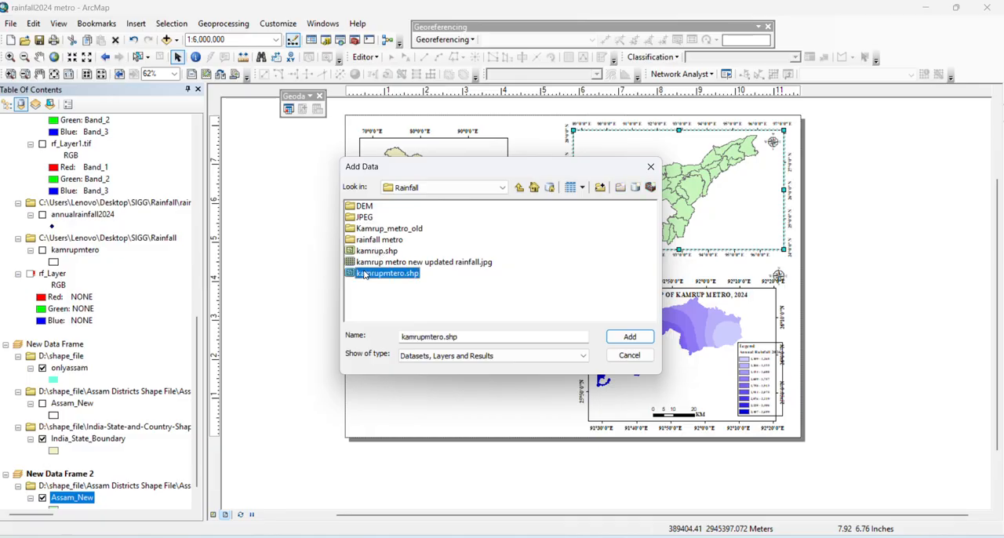
click(620, 338)
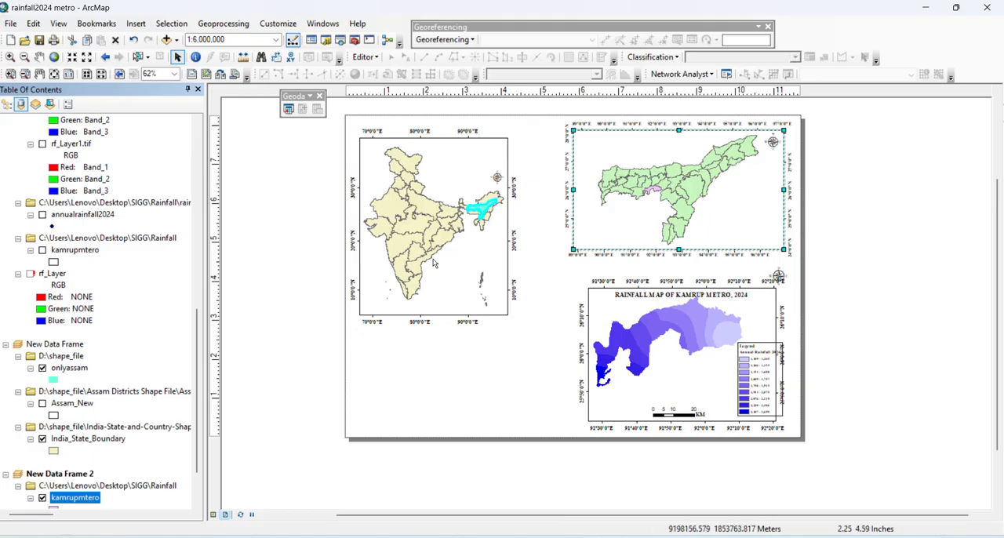
Insert a text element on the India locator map and enter "INDIA" as its text
click(136, 24)
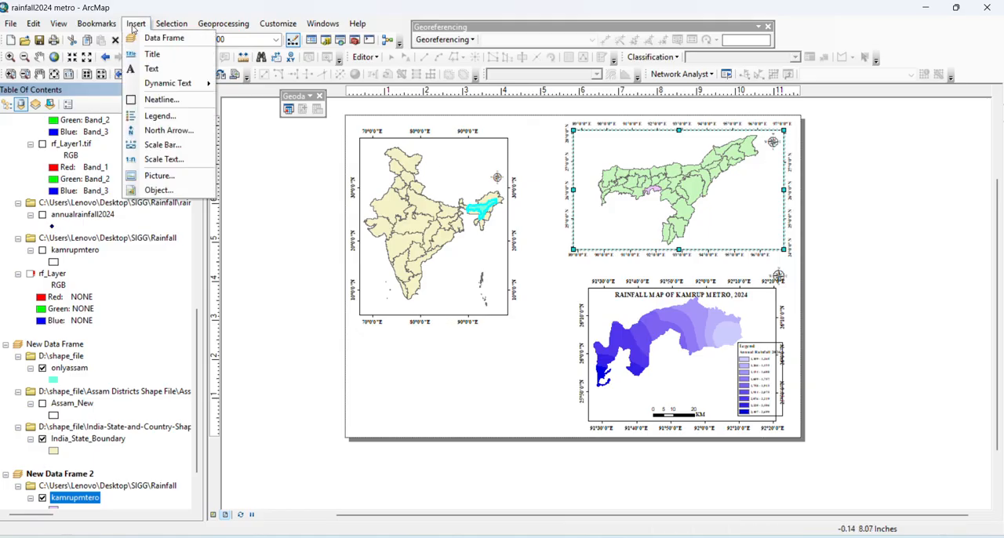
click(149, 69)
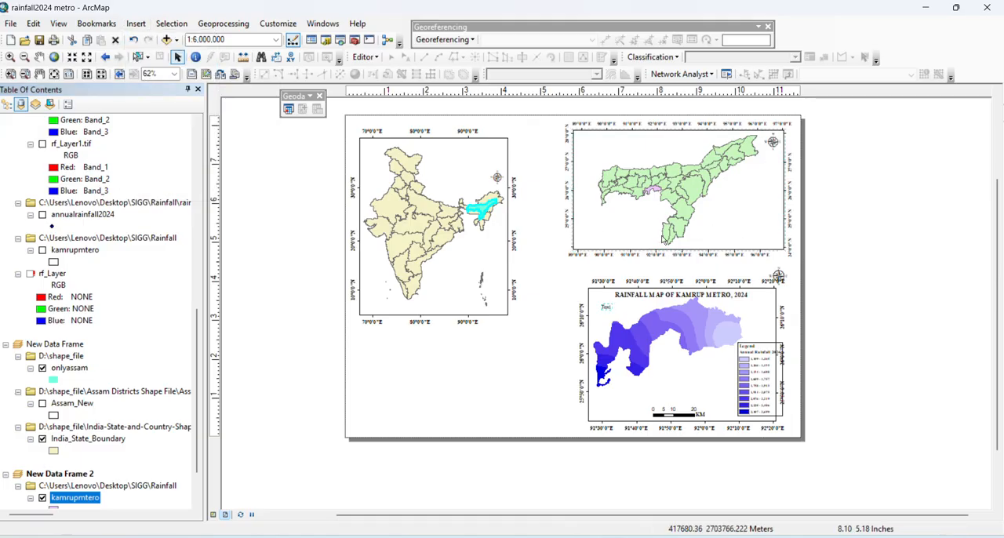
click(462, 255)
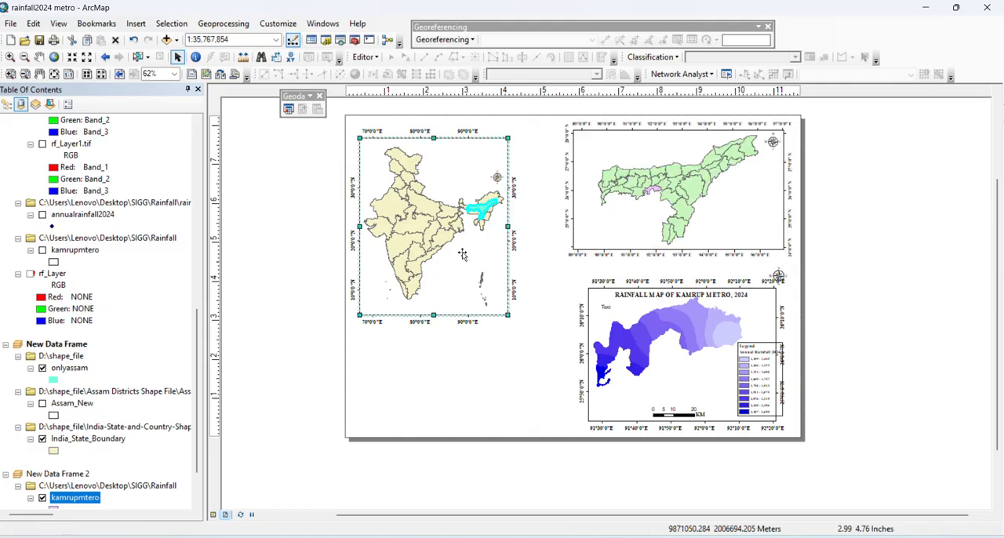
click(816, 246)
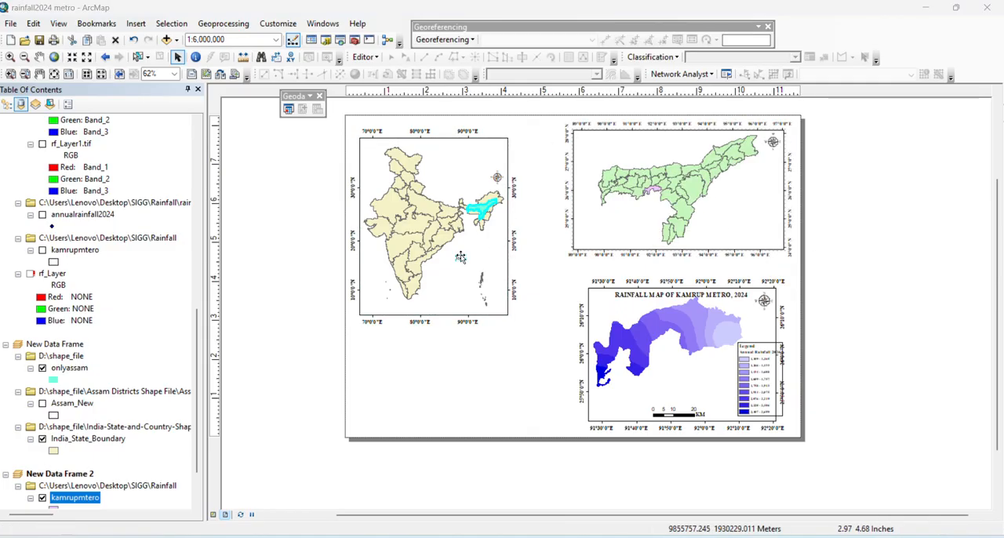
double_click(460, 257)
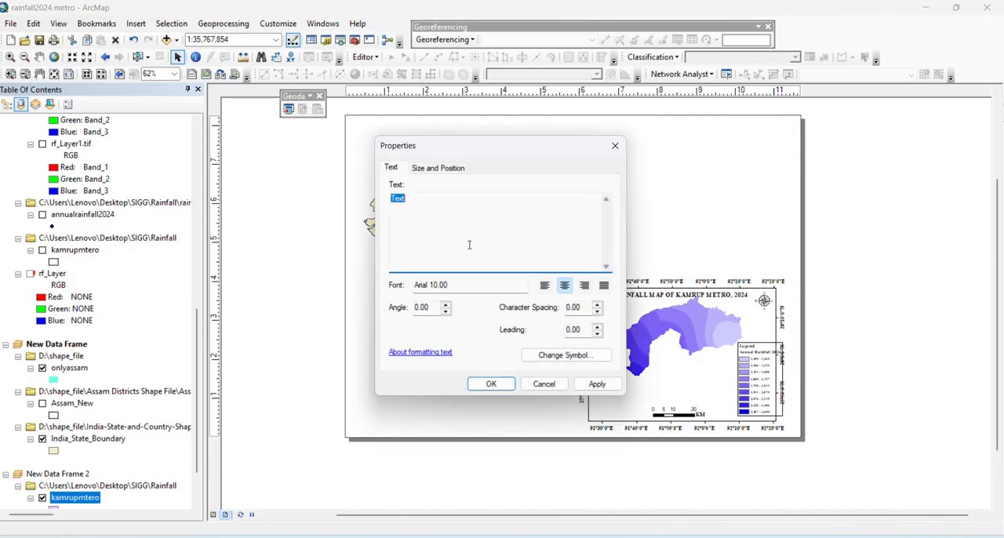
key(BackSpace)
key(Caps_Lock)
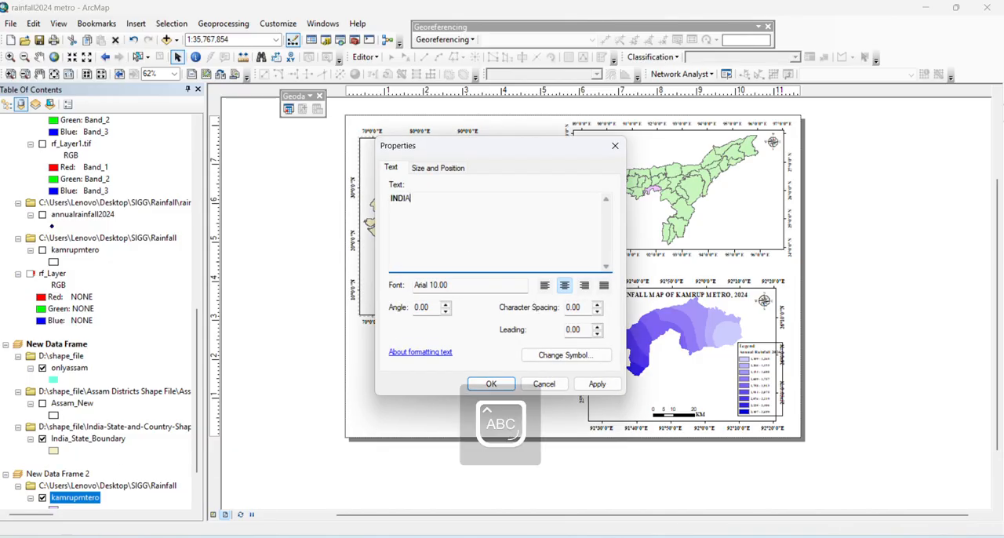
Format the INDIA label in bold Times New Roman size 12 and place it at the top centre of the India map
click(564, 355)
click(592, 245)
key(t)
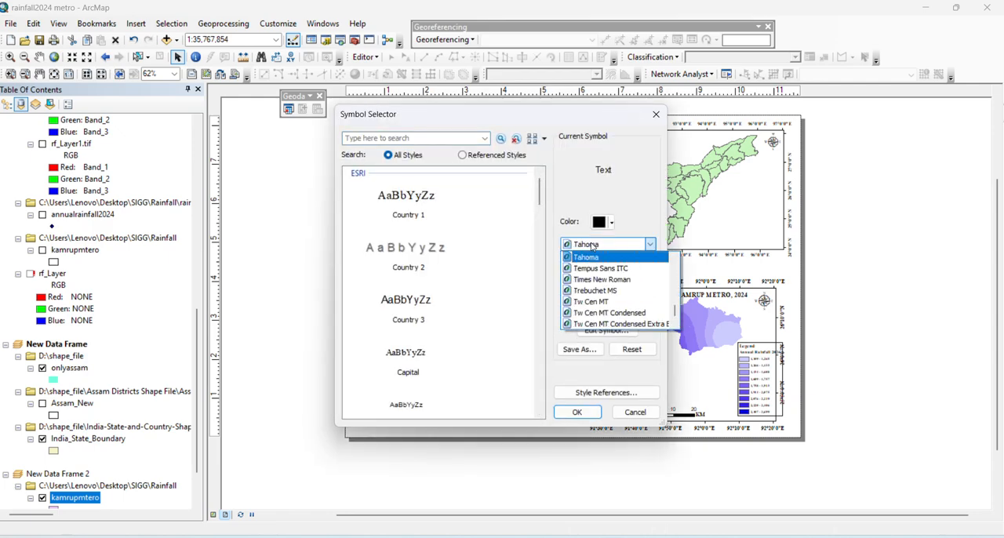
click(590, 280)
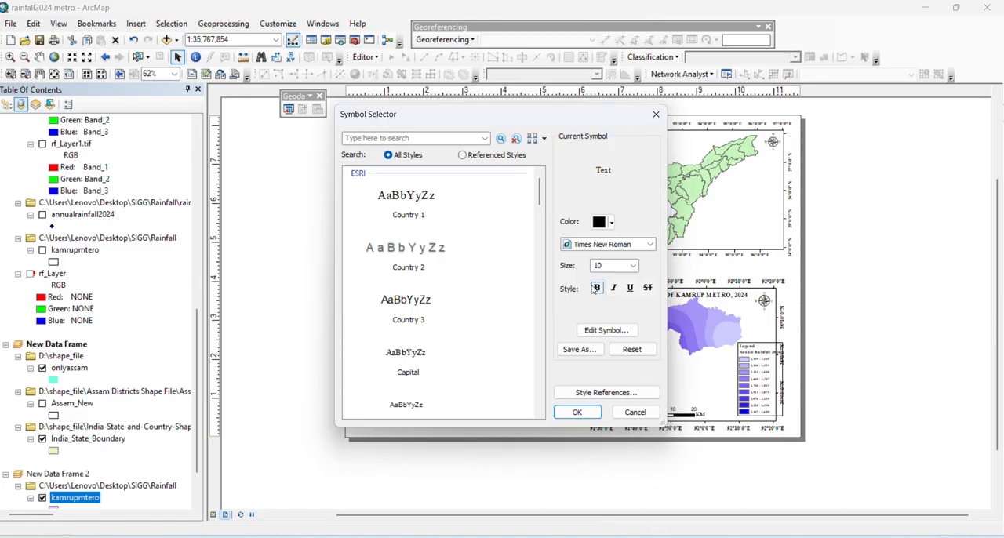
click(632, 265)
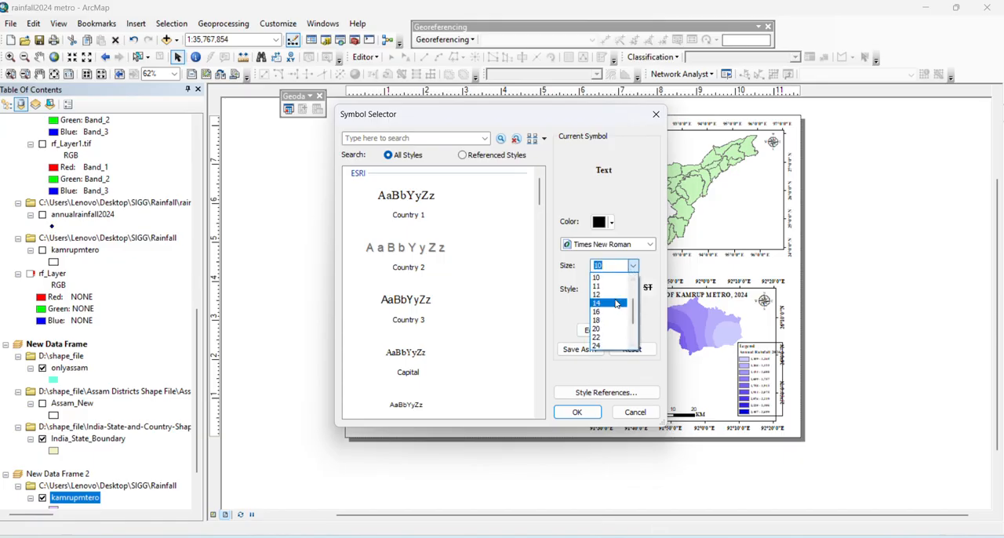
click(608, 303)
click(577, 412)
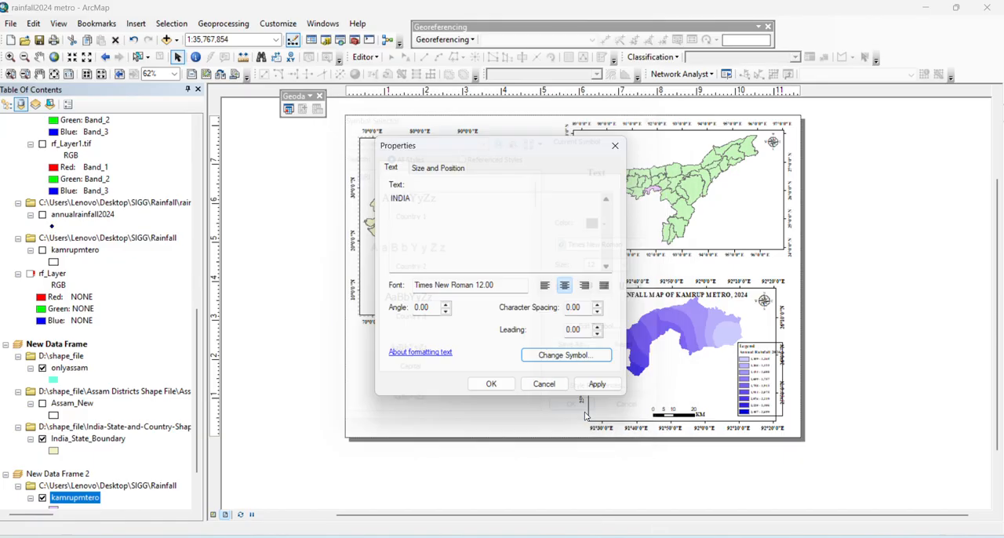
click(599, 385)
click(491, 384)
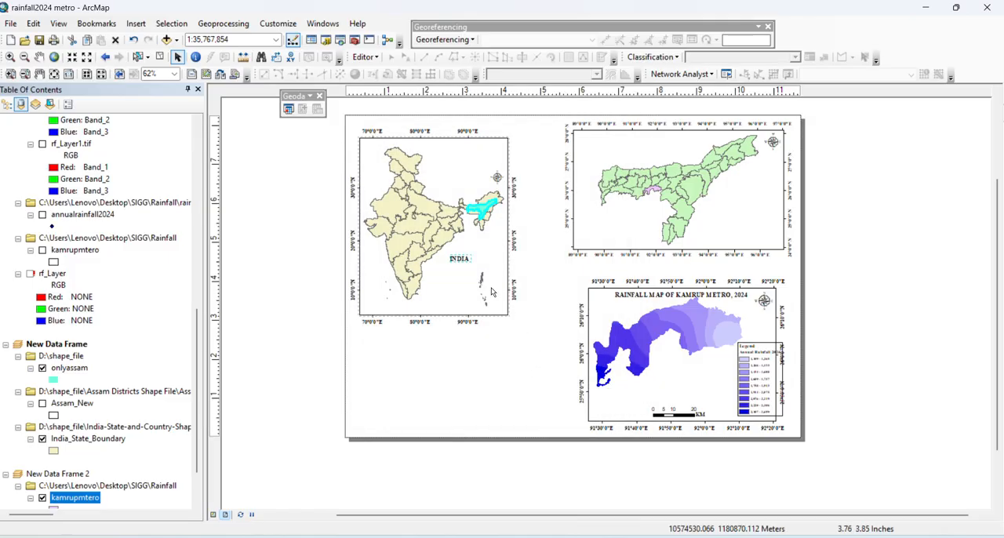
drag(461, 261, 441, 146)
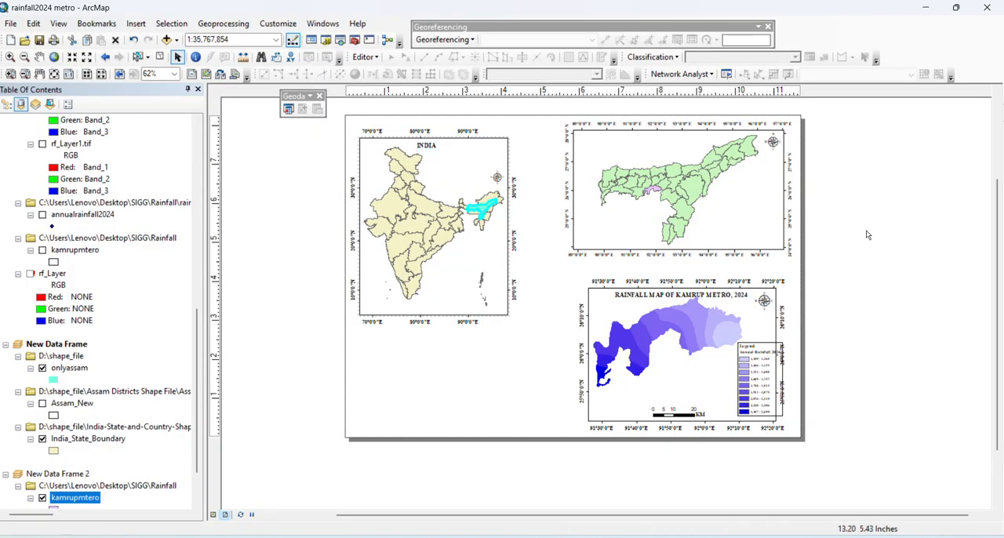
Insert another text element in the layout and enter "ASSAM" as its text
click(135, 23)
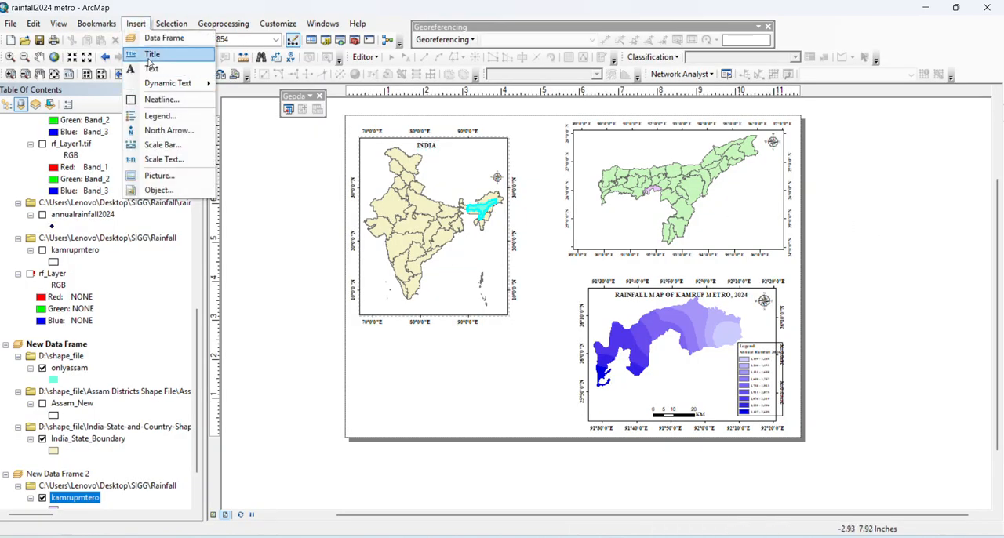
click(151, 68)
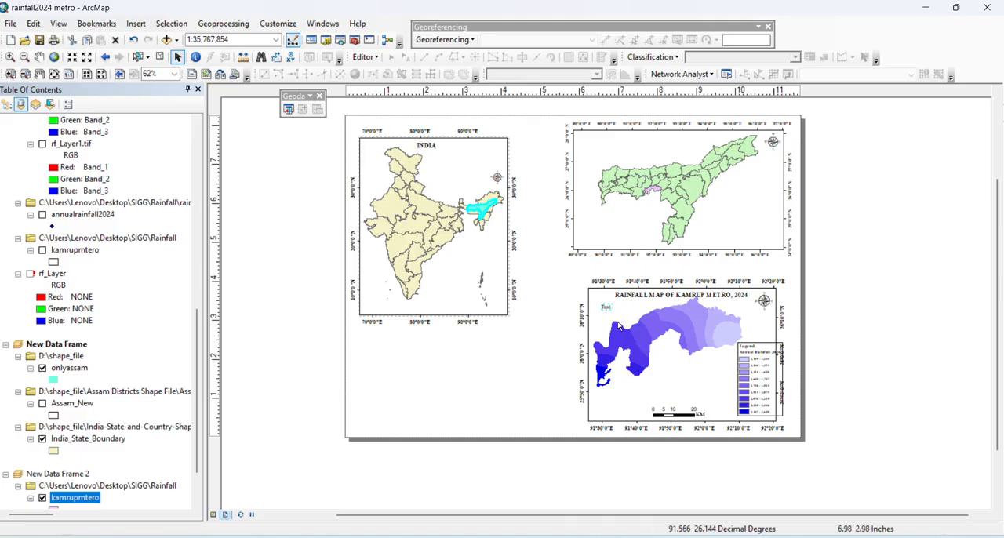
double_click(607, 308)
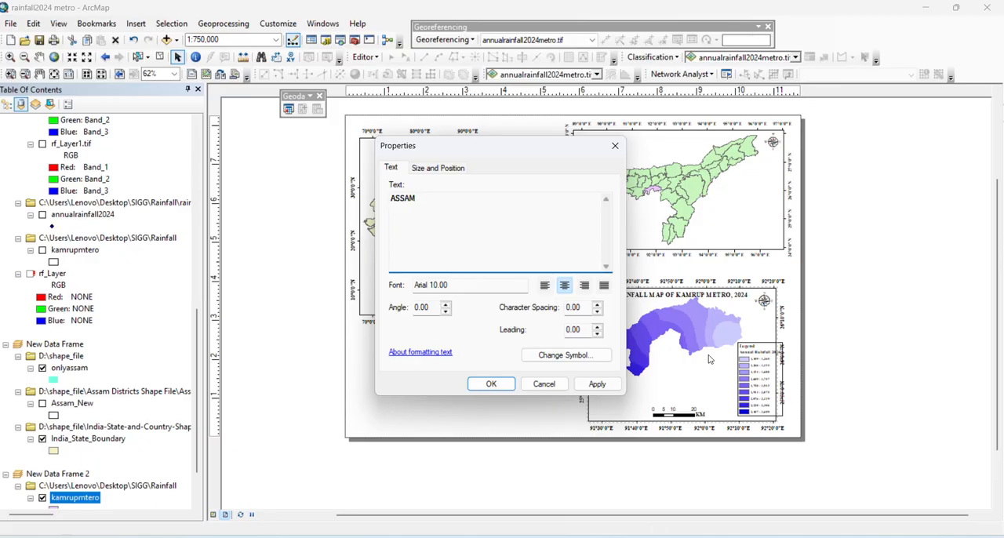
Format the ASSAM label in bold Times New Roman size 12 and place it at the top centre of the Assam map
click(583, 357)
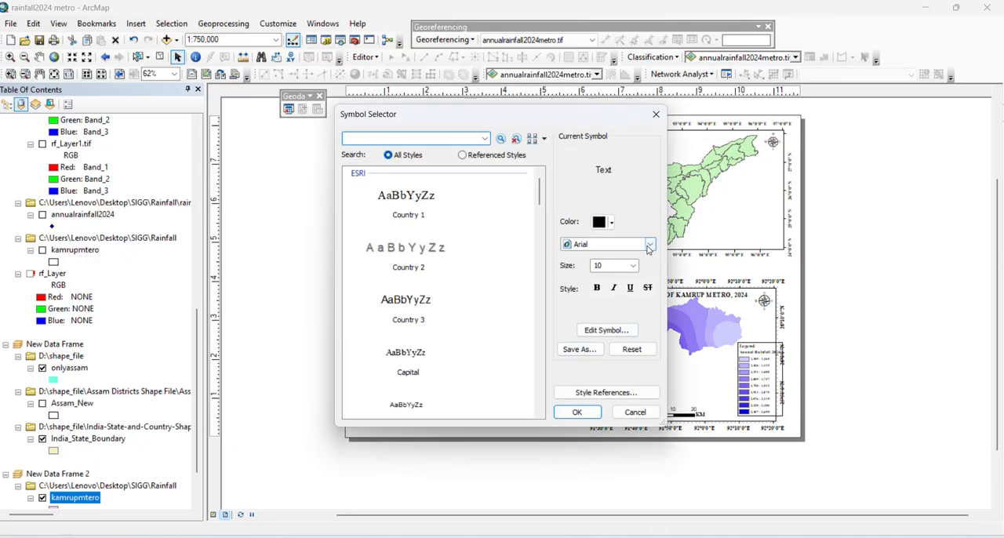
click(648, 246)
key(t)
click(615, 281)
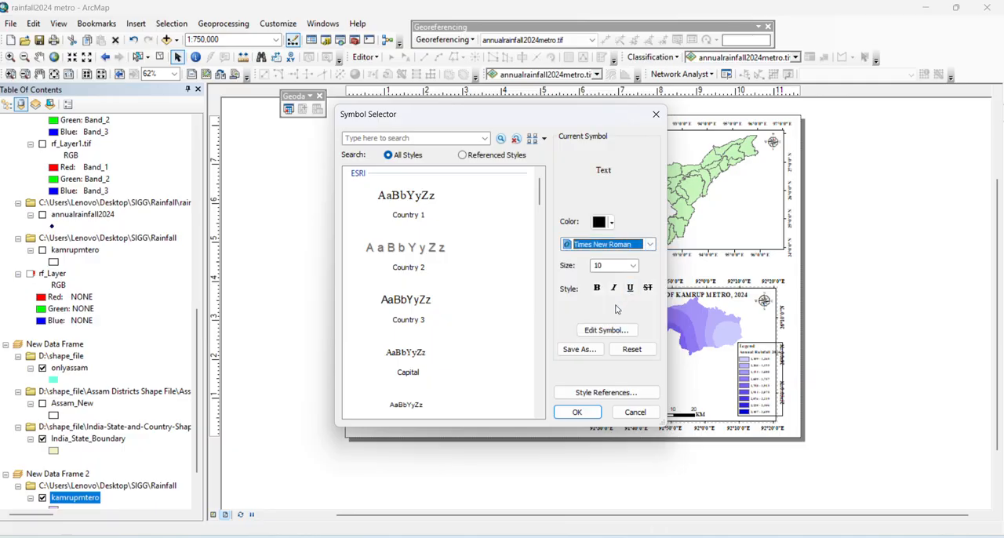
click(595, 288)
click(633, 265)
click(614, 316)
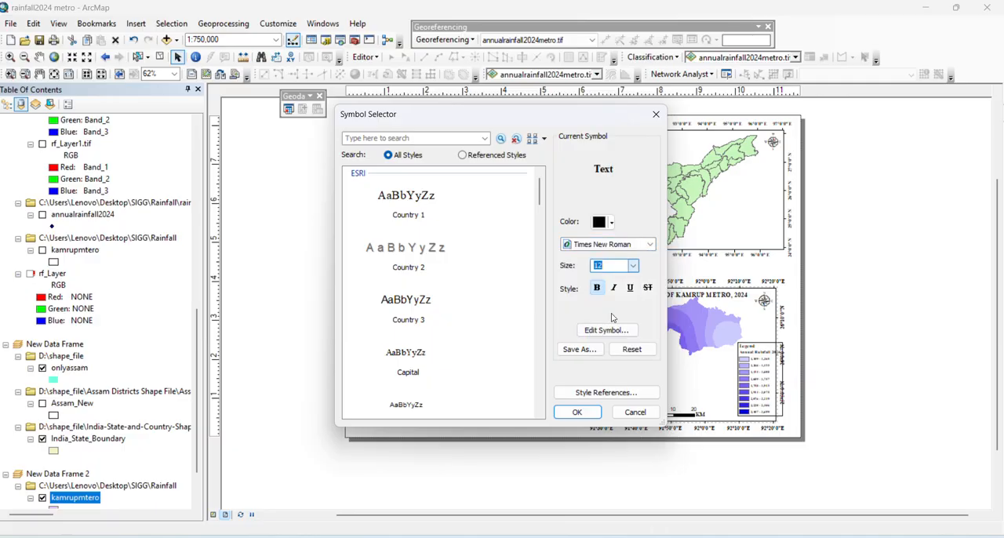
click(577, 412)
click(596, 384)
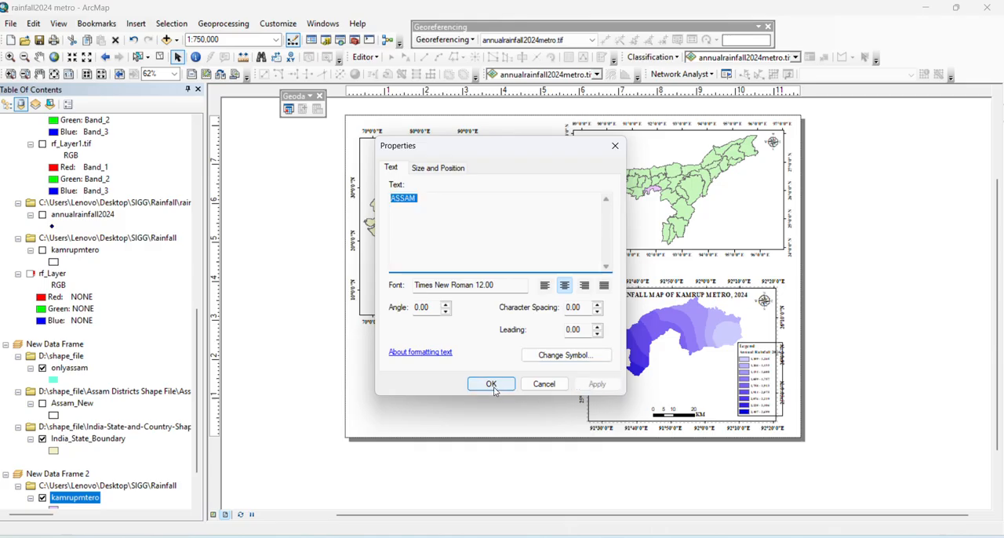
click(489, 383)
click(599, 308)
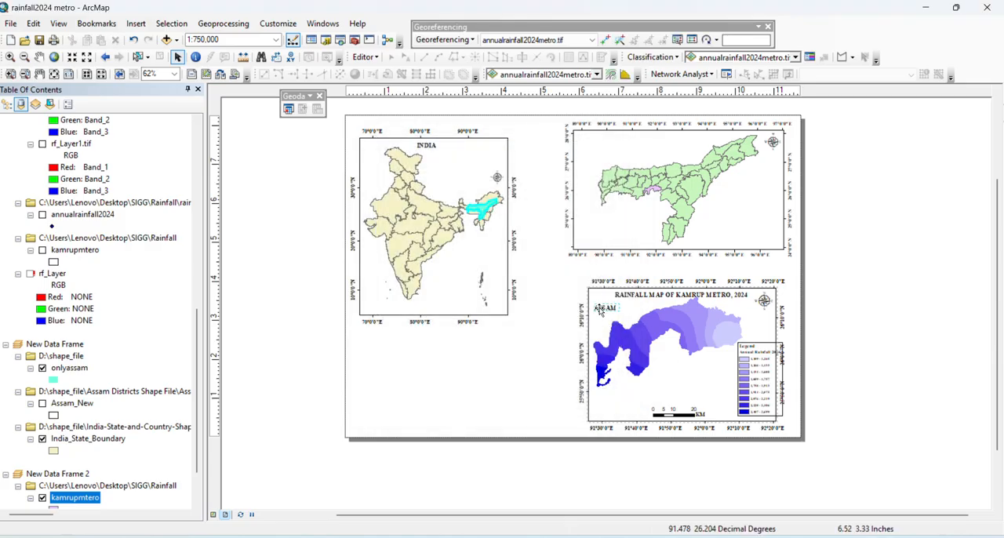
drag(600, 308, 668, 142)
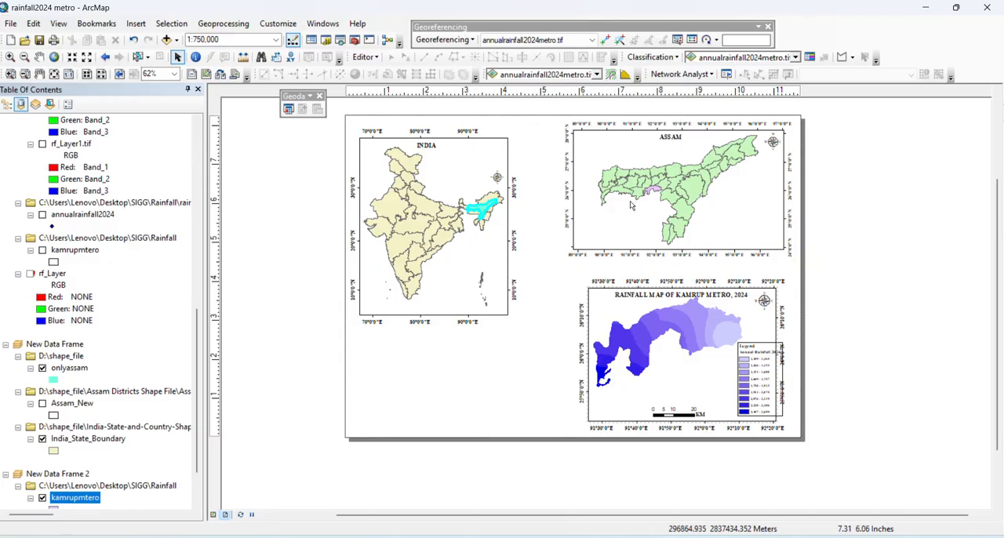
Move the India data frame slightly upward on the page so its upper edge sits closer to the INDIA label
click(473, 159)
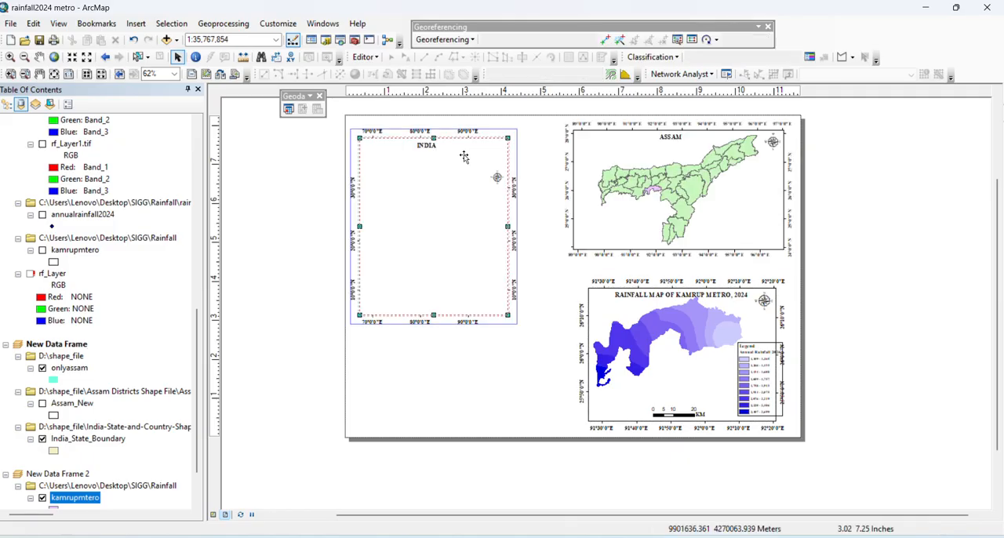
click(967, 216)
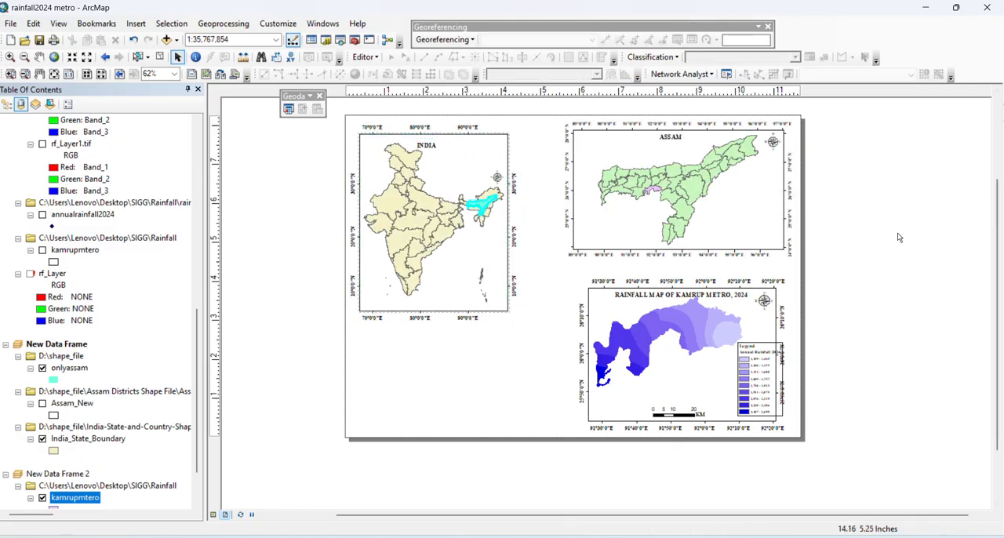
click(618, 311)
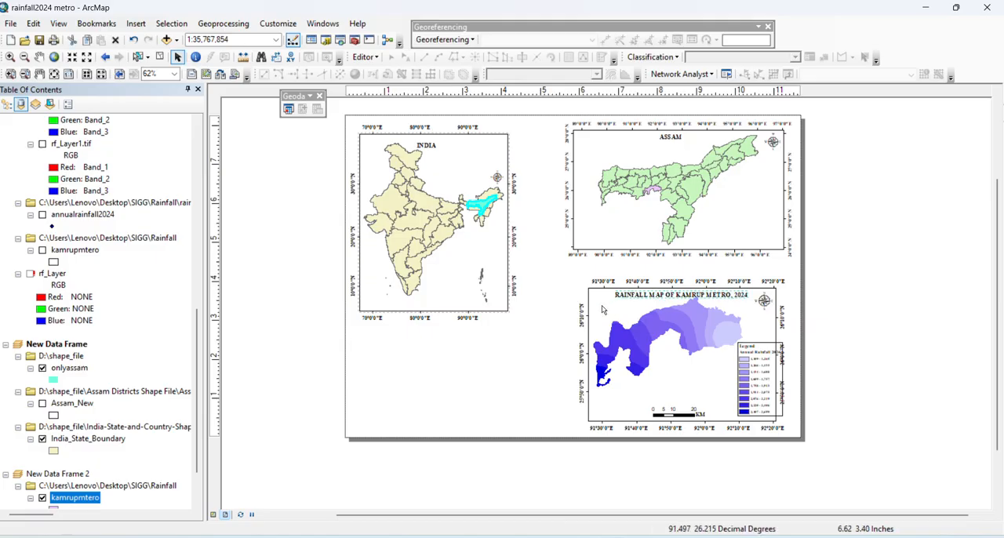
click(905, 342)
Try shifting the rainfall map's data frame to the left and moving the legend into its lower-right corner
click(615, 314)
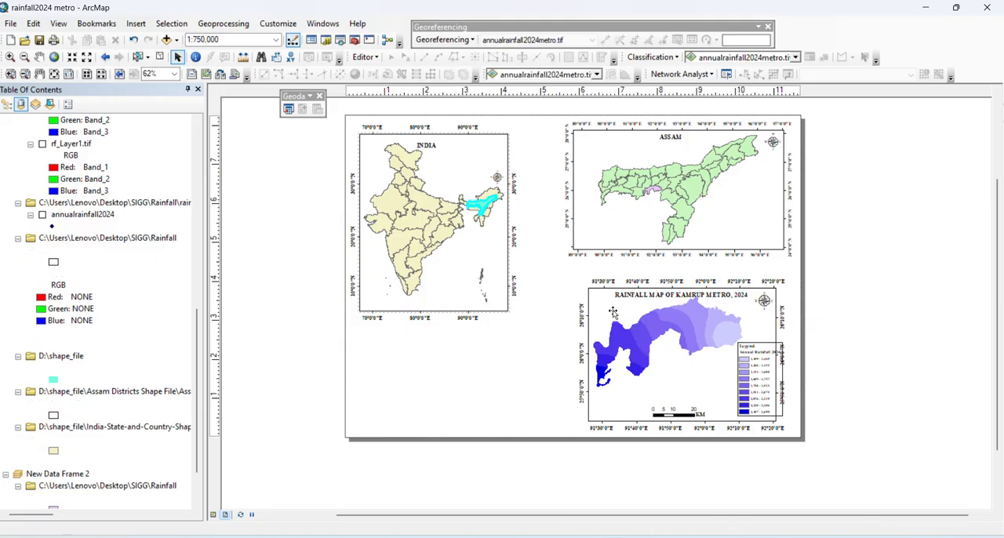
drag(629, 305, 581, 301)
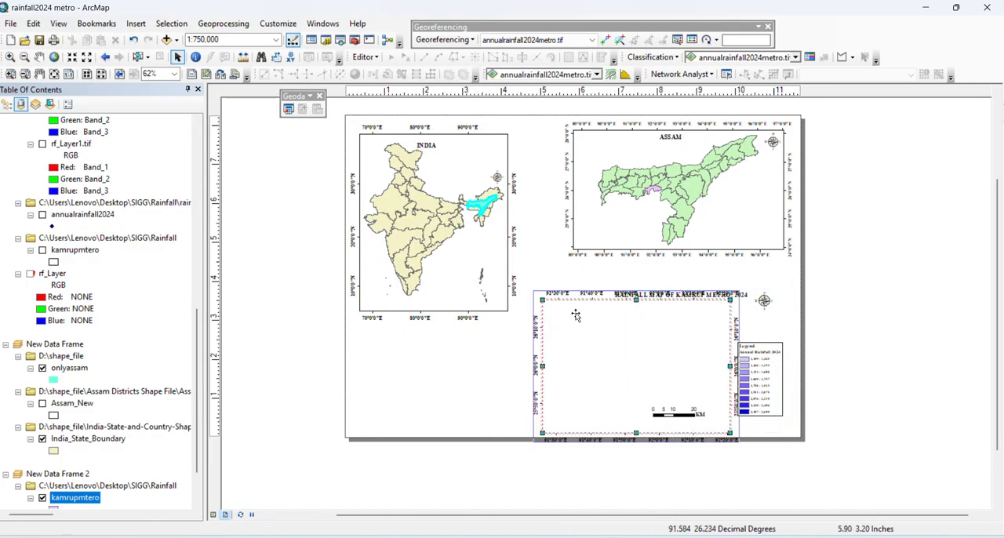
click(924, 335)
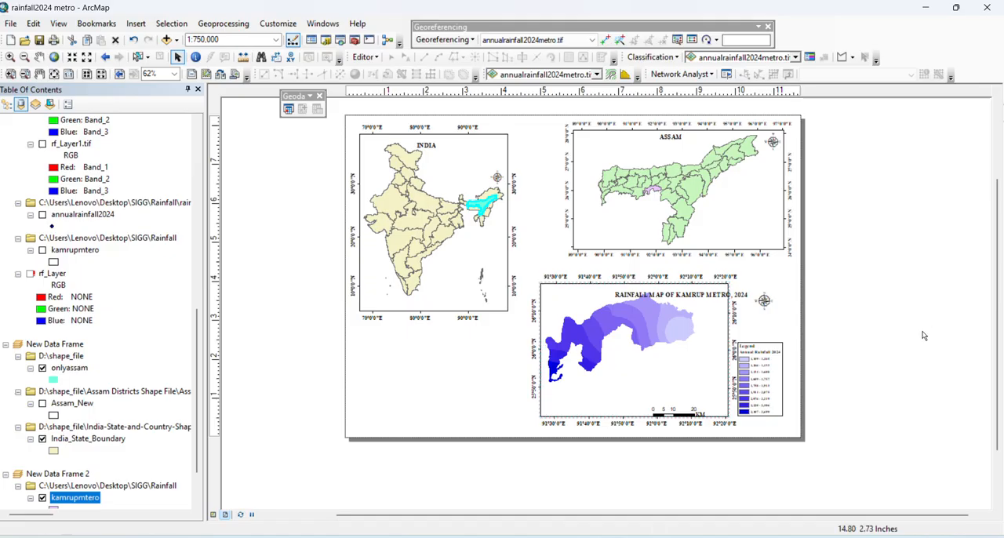
drag(773, 358, 722, 362)
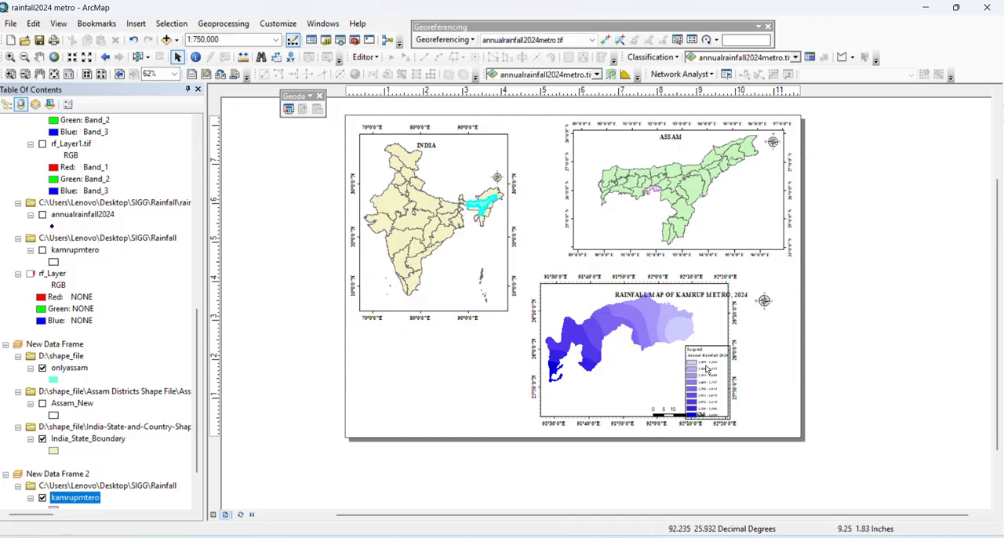
Move the rainfall data frame to the right beneath the Assam map and adjust the north arrow in its upper-right corner
click(584, 302)
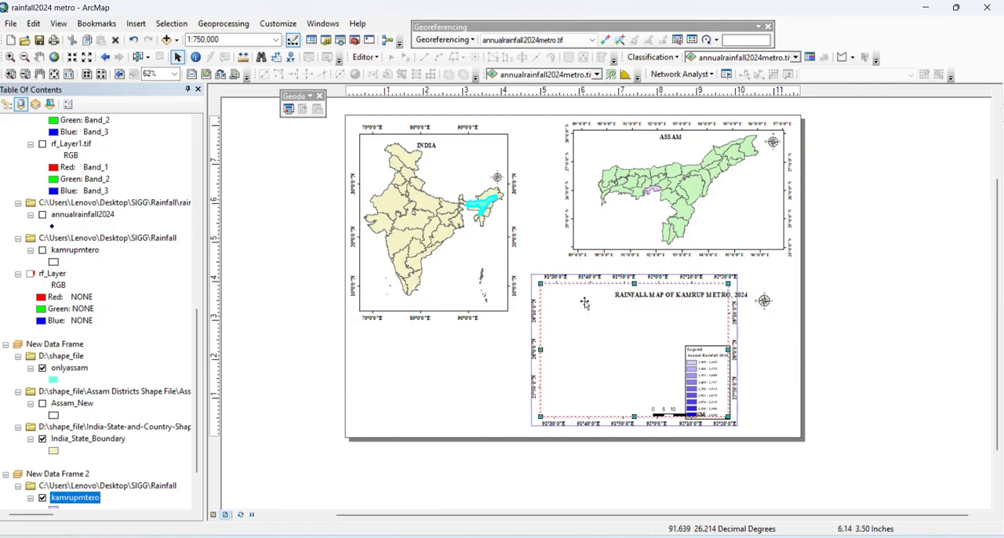
drag(584, 303, 639, 312)
click(868, 310)
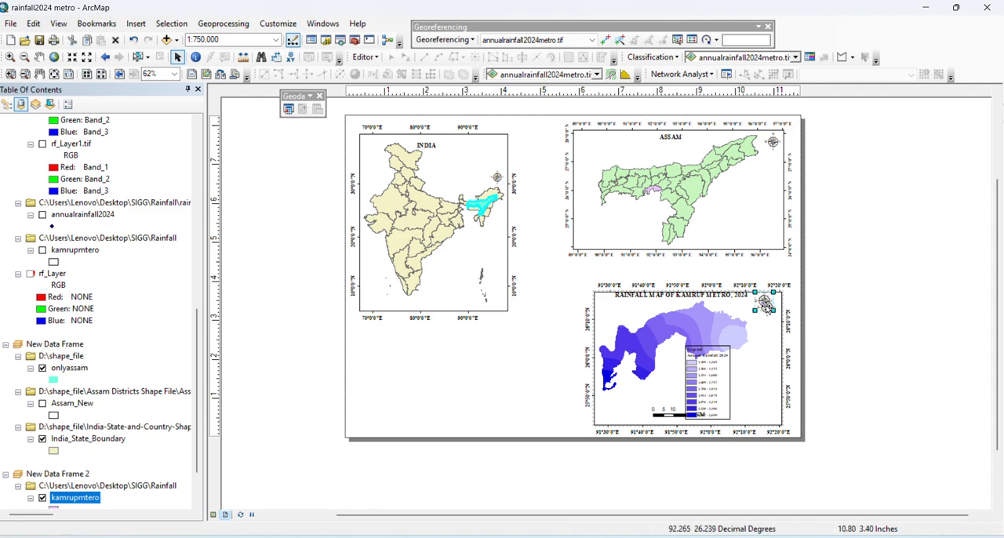
drag(767, 306, 769, 305)
click(909, 313)
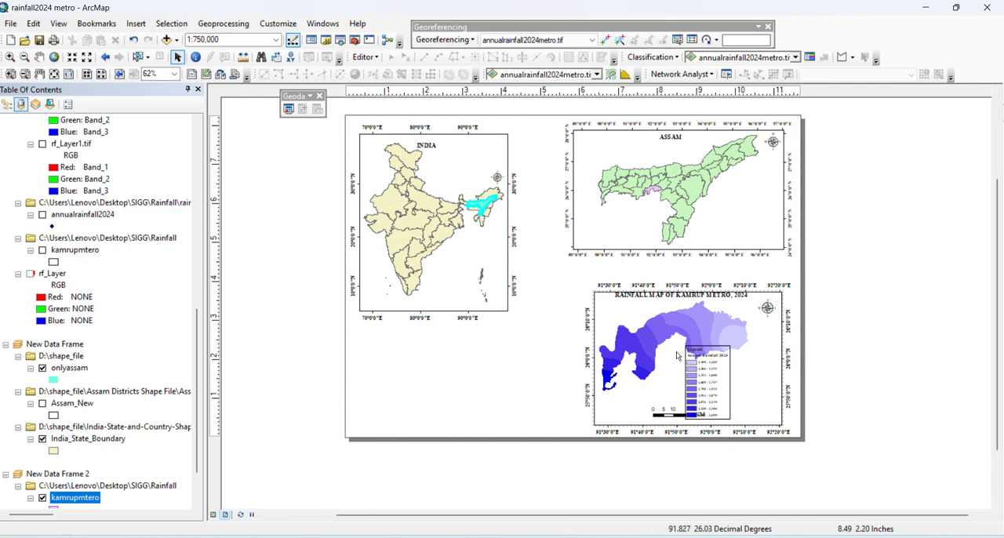
Shrink the rainfall legend and place it in the lower-right corner of the rainfall data frame, clear of the map
click(724, 350)
click(904, 347)
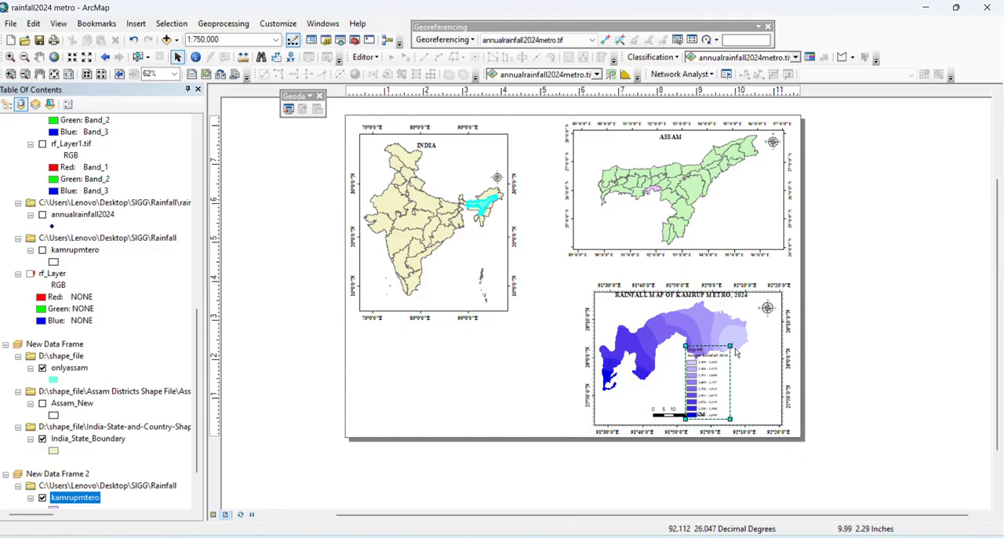
drag(731, 346, 755, 373)
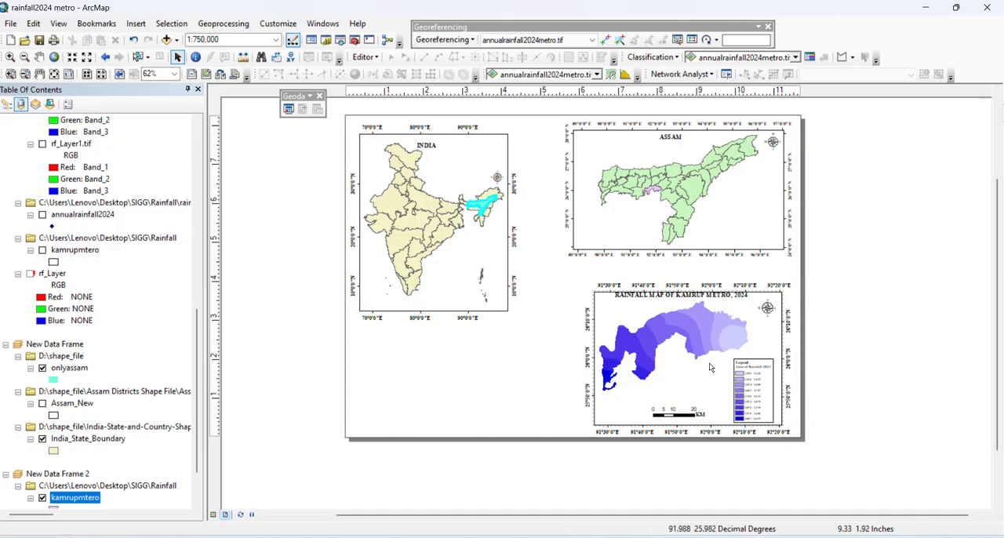
Pan the Kamrup Metro rainfall map slightly right and down inside its data frame
click(30, 59)
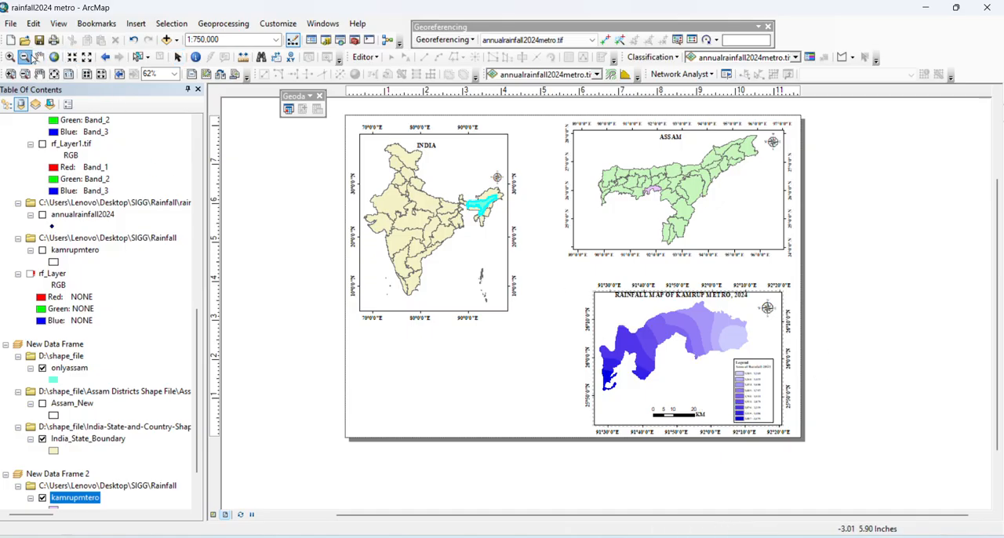
click(38, 57)
click(674, 353)
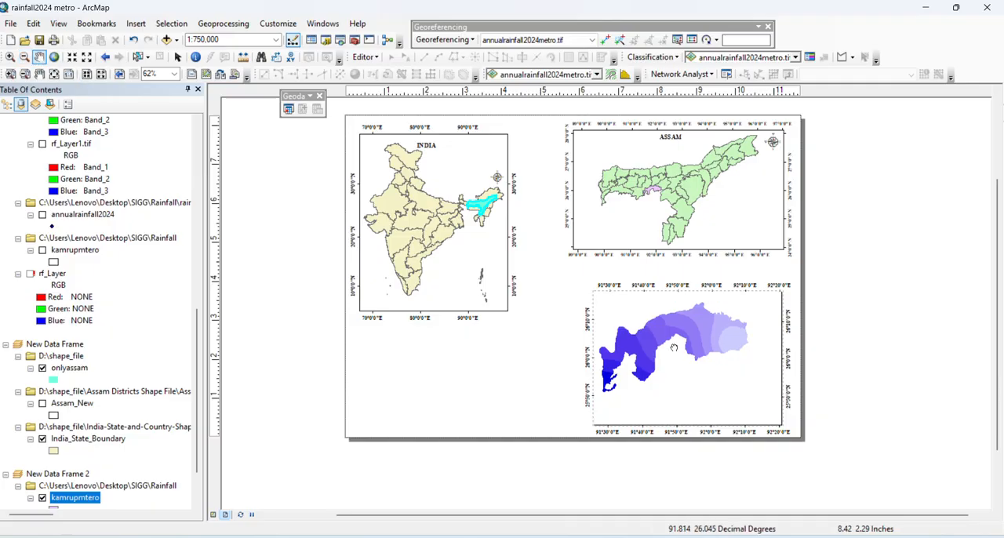
drag(674, 350, 699, 343)
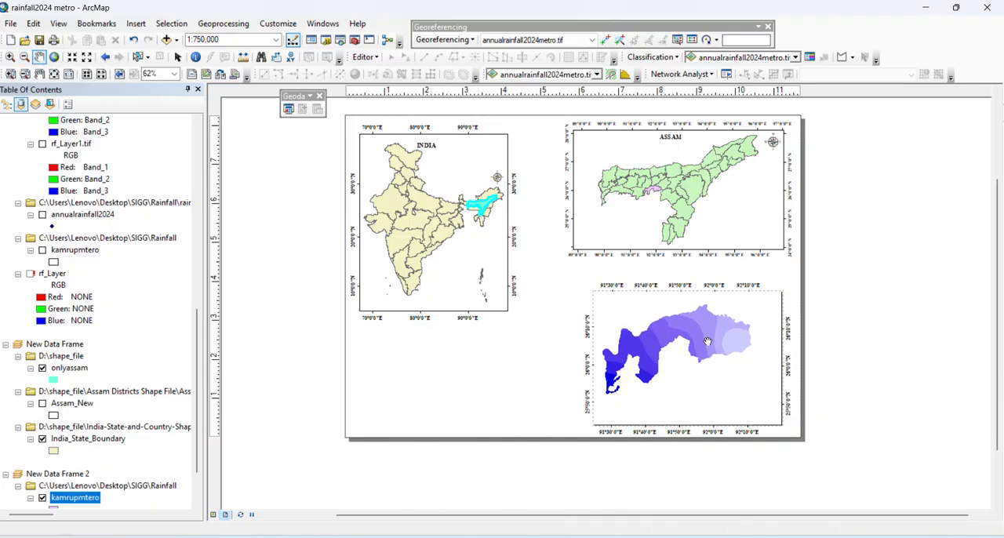
Move the rainfall map title just below the frame's upper edge and shift the scale bar slightly left, keeping the title's text settings
click(177, 57)
drag(717, 298, 718, 303)
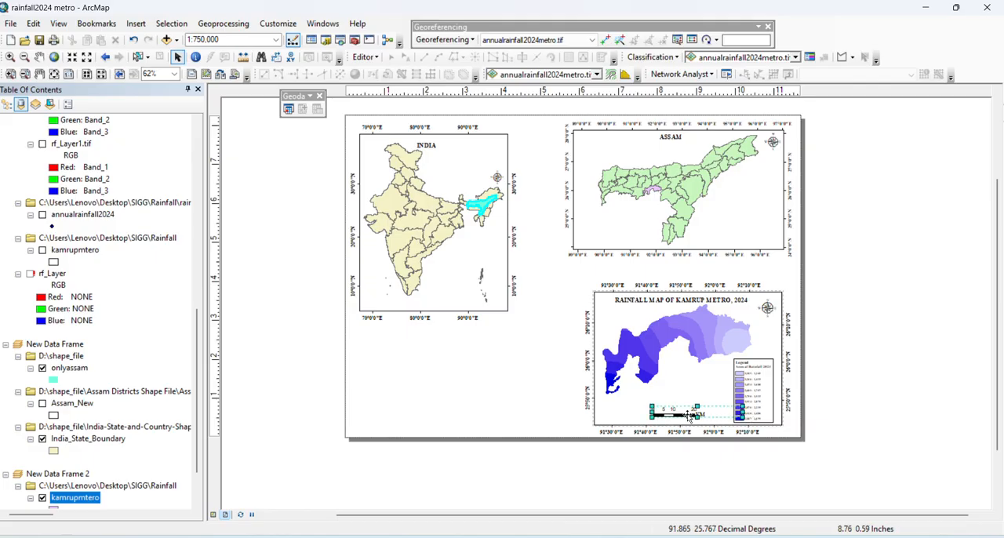
drag(688, 420, 674, 424)
click(894, 381)
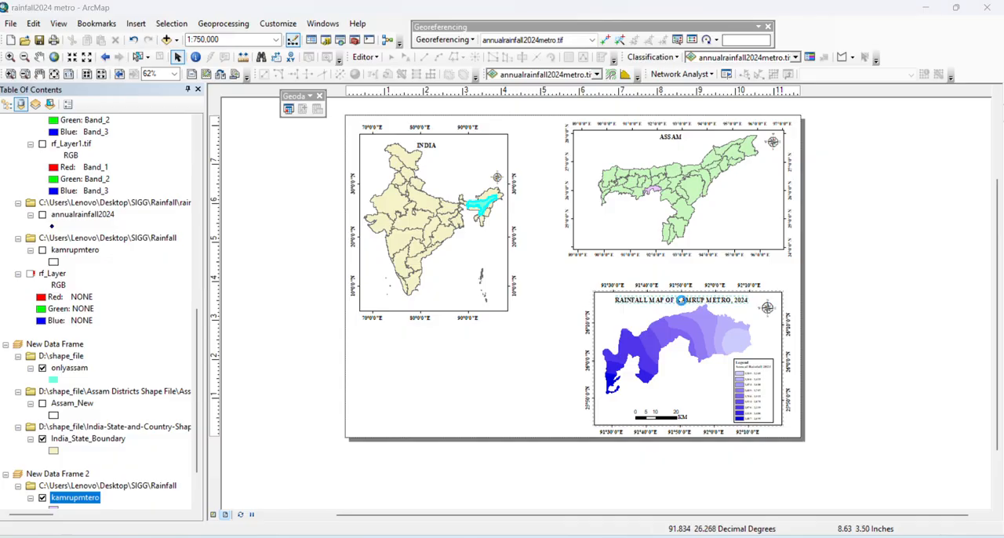
double_click(686, 306)
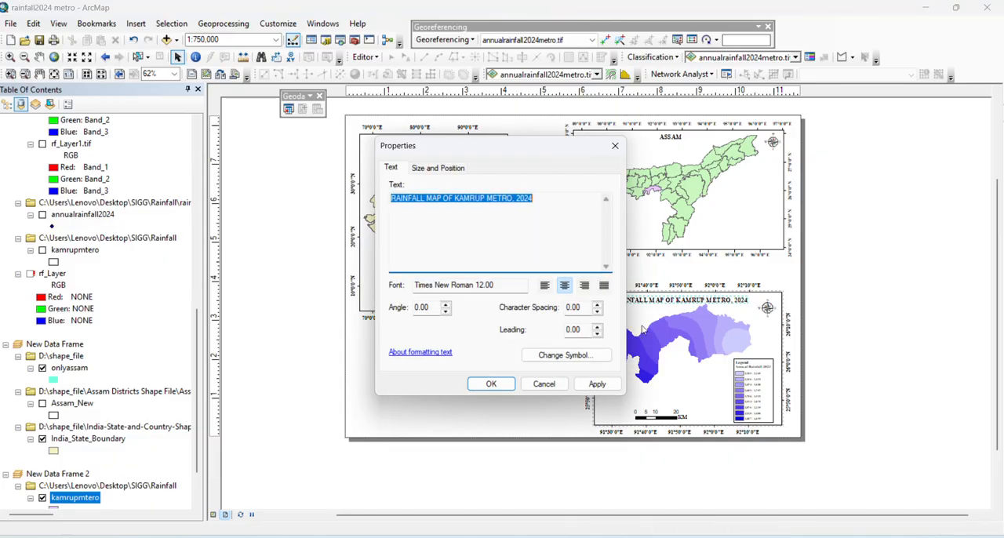
click(594, 384)
click(488, 384)
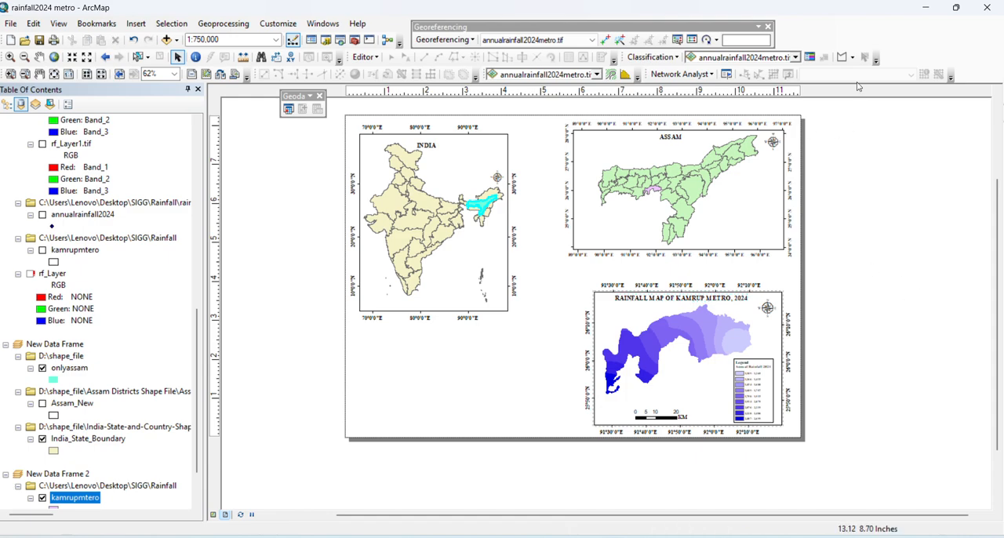
Show the Draw toolbar and place it above the layout page
right_click(826, 29)
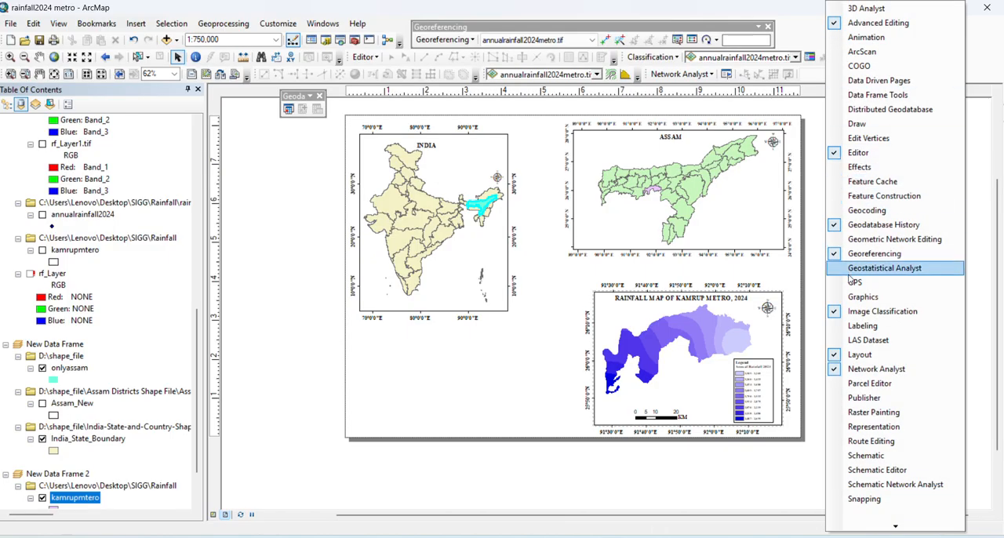
click(849, 127)
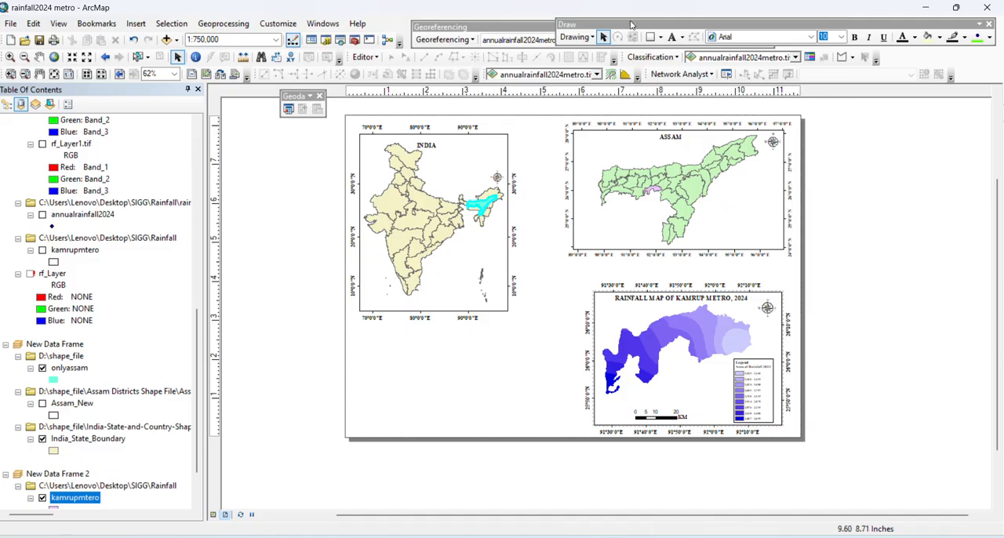
drag(630, 21, 663, 22)
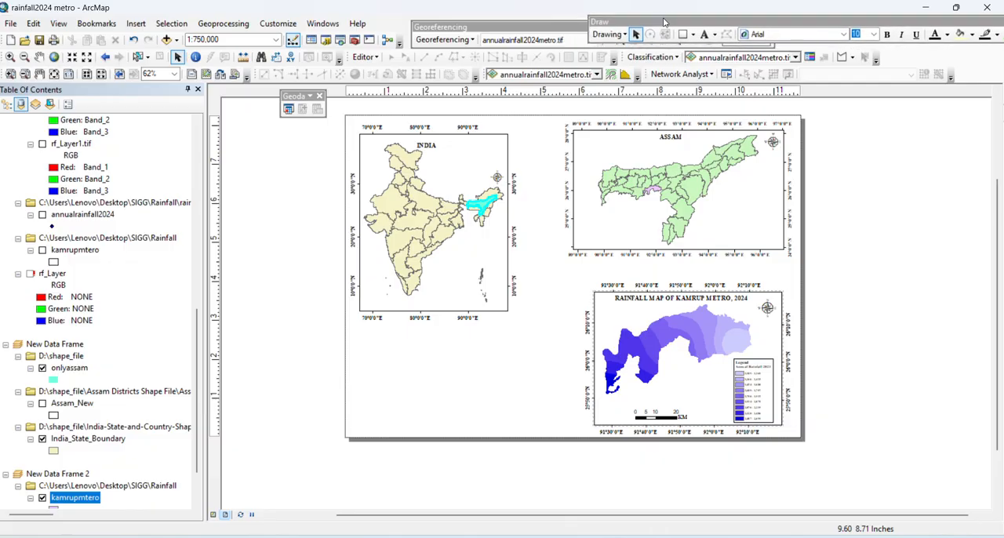
Draw a connector line about 2.4 in long from highlighted Assam on the India map to the Assam data frame
click(625, 36)
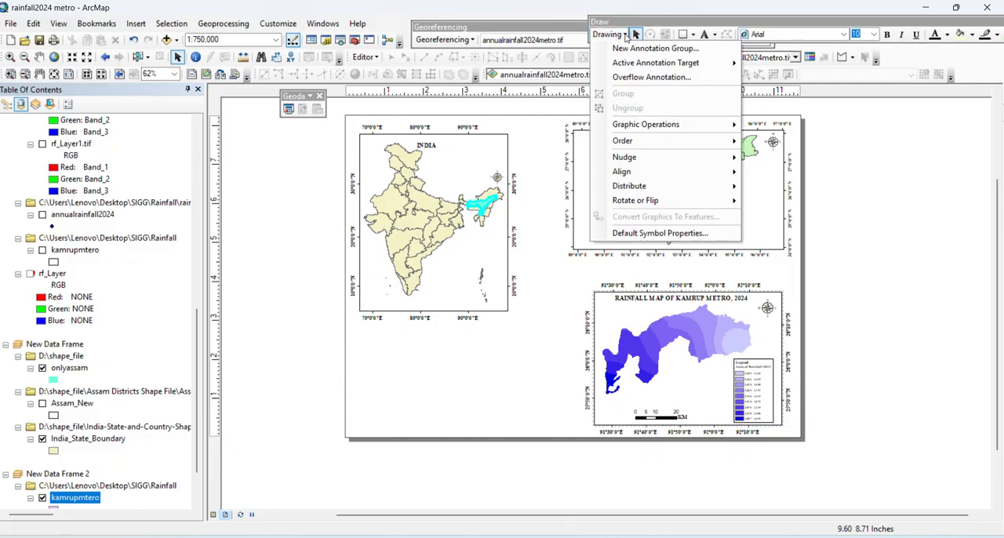
click(626, 37)
click(714, 36)
click(694, 38)
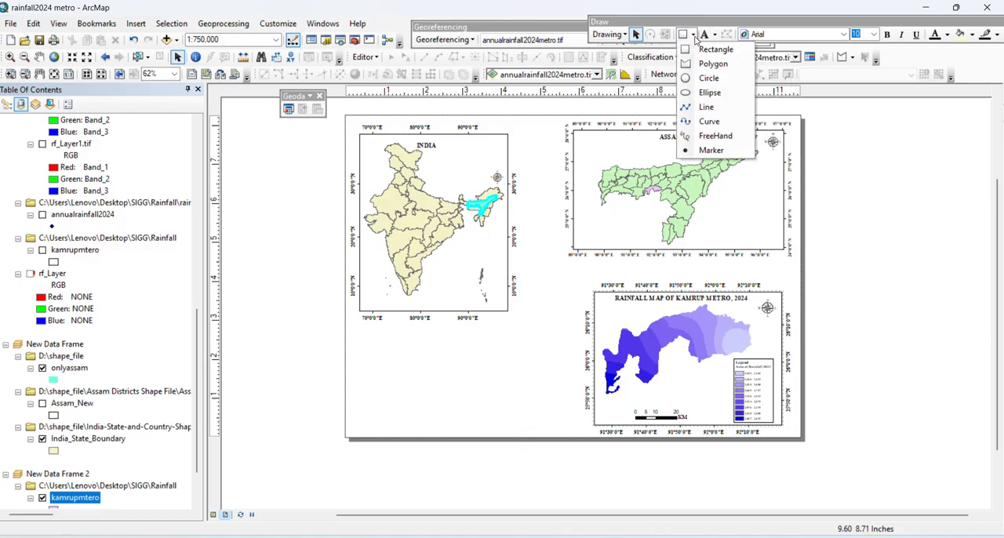
click(709, 108)
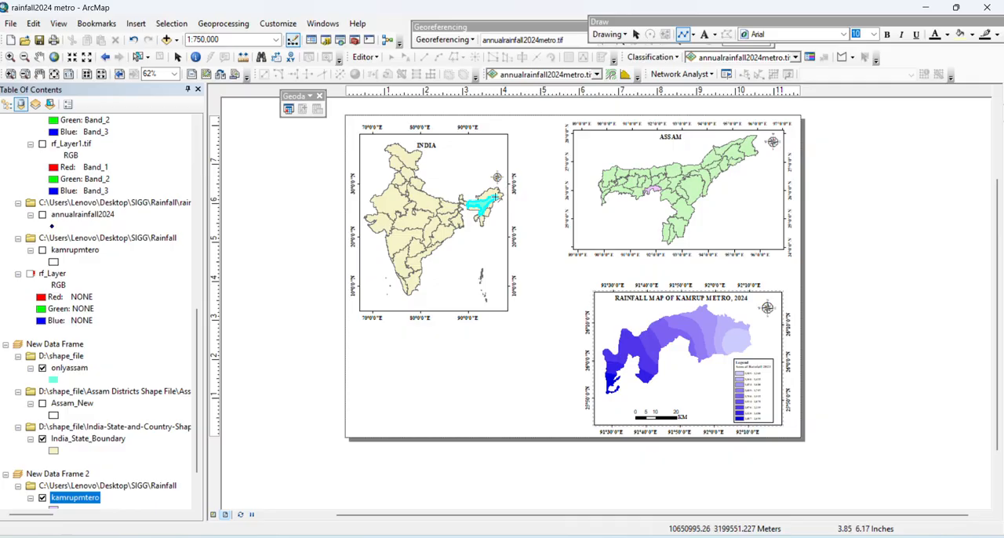
click(496, 196)
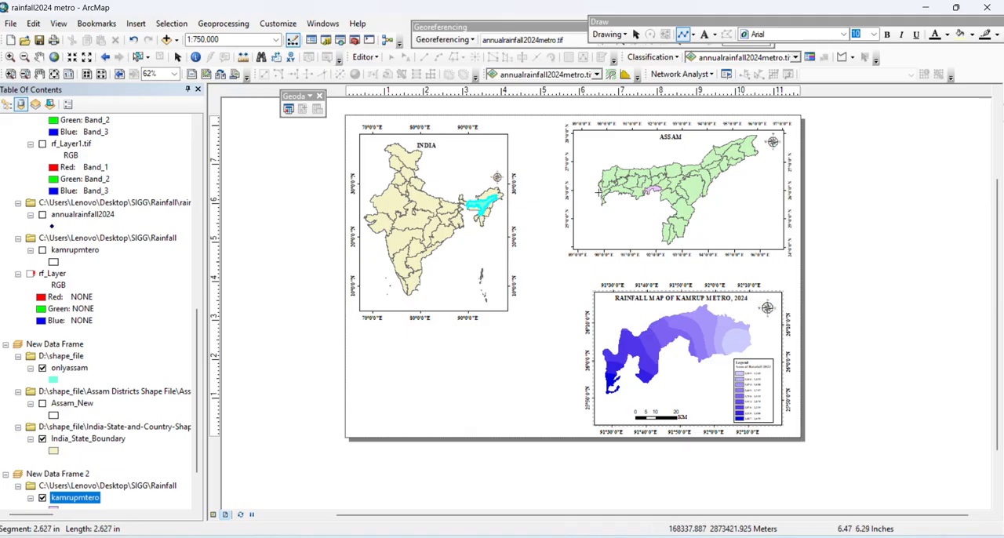
double_click(589, 193)
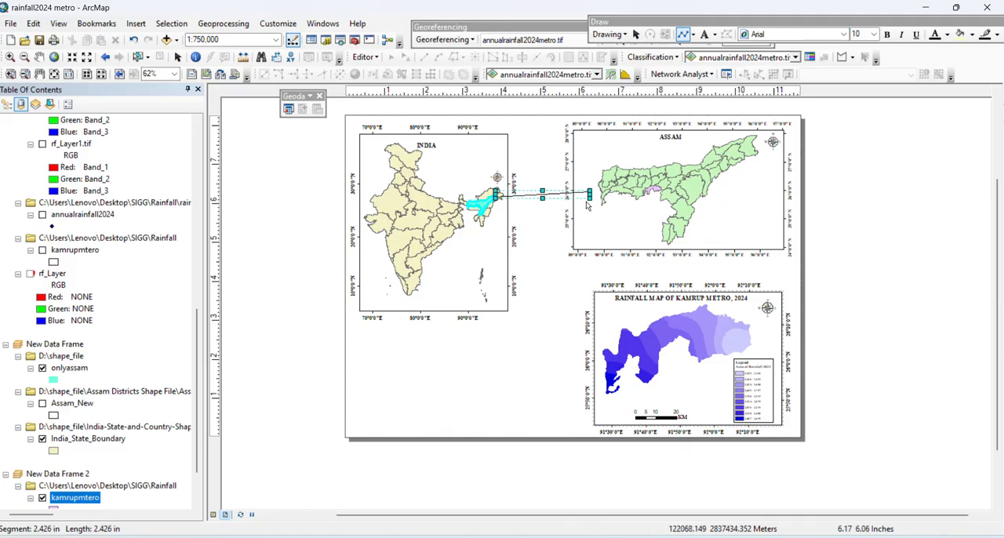
Extend the connector line to the western edge of the Assam map and try to adjust its end point
click(604, 214)
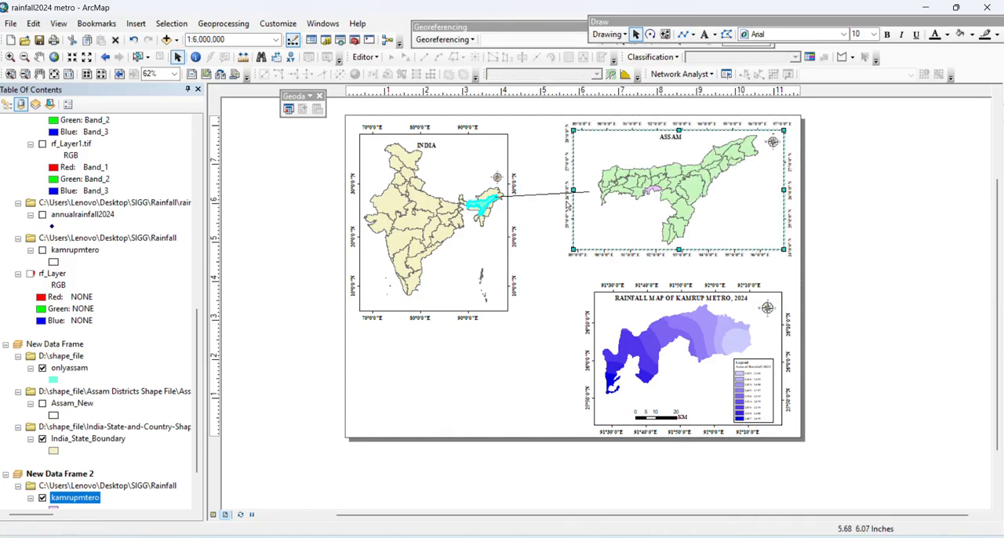
click(549, 193)
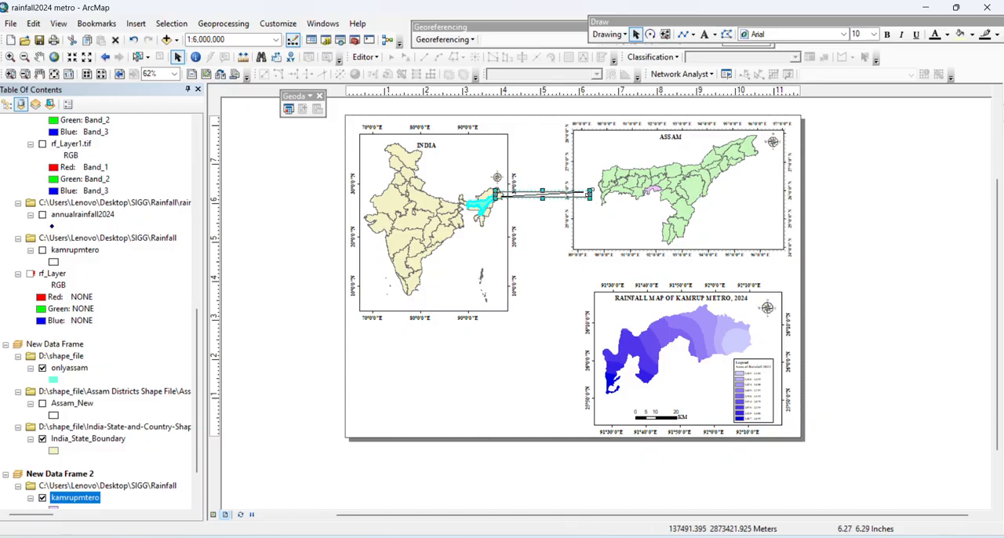
drag(600, 194, 601, 198)
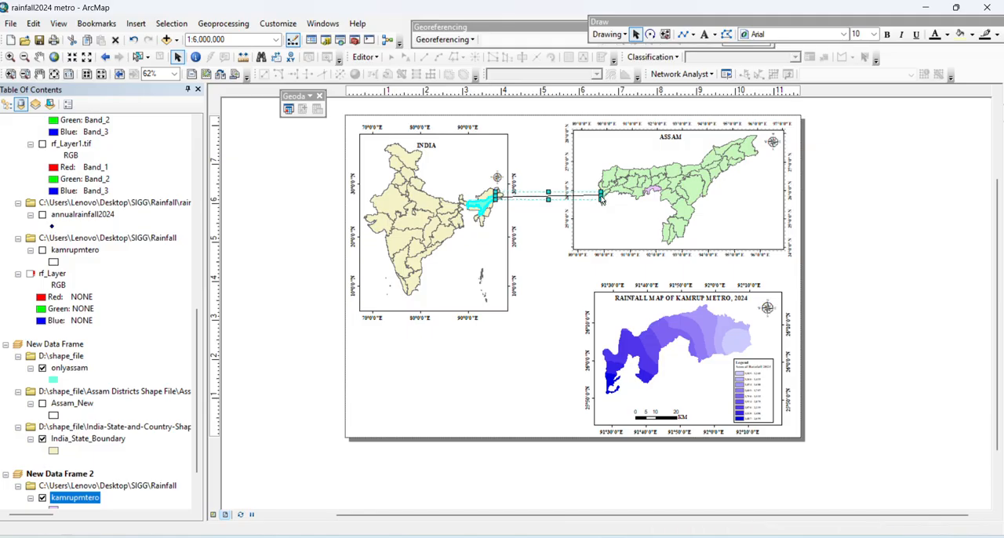
click(536, 197)
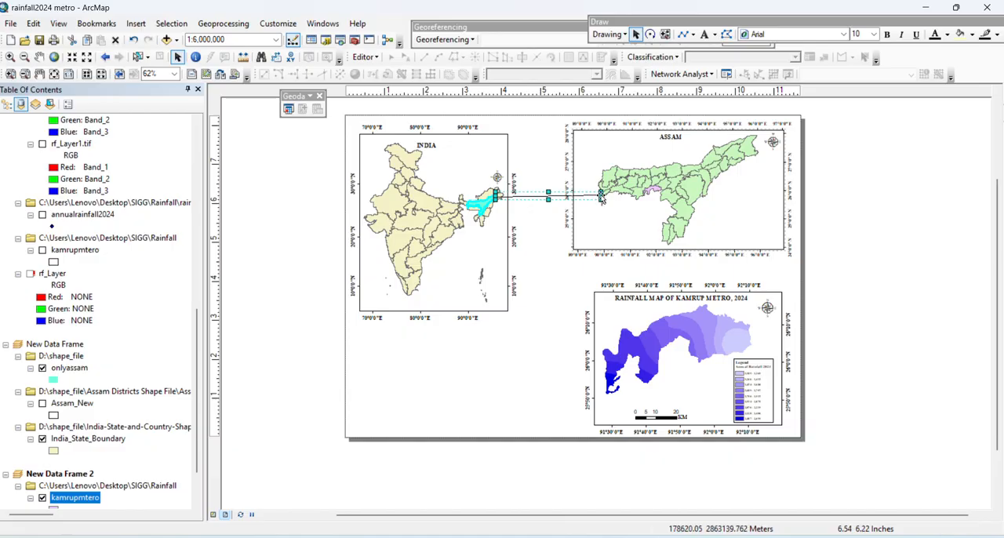
drag(599, 196, 589, 213)
Delete the connector line between the India and Assam maps
right_click(585, 212)
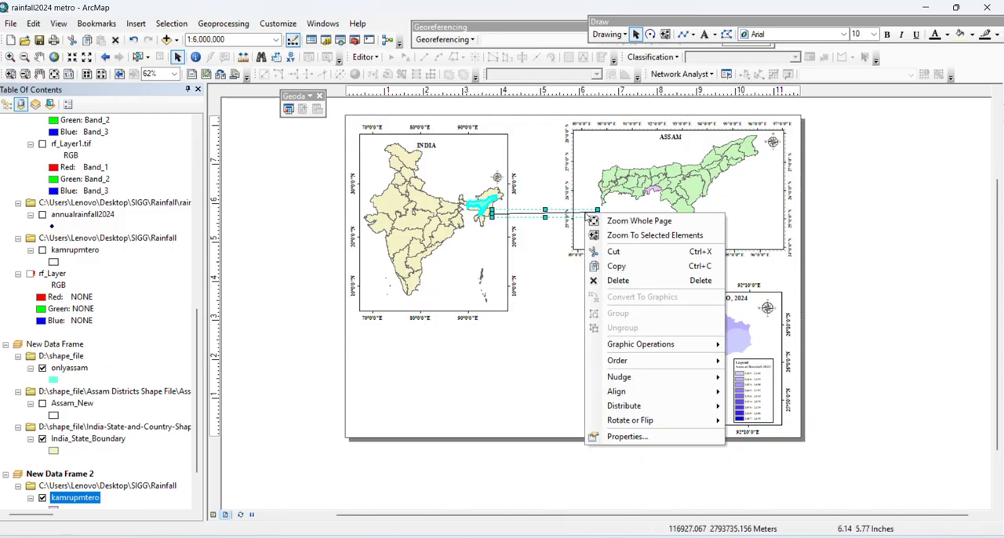
click(597, 270)
key(Delete)
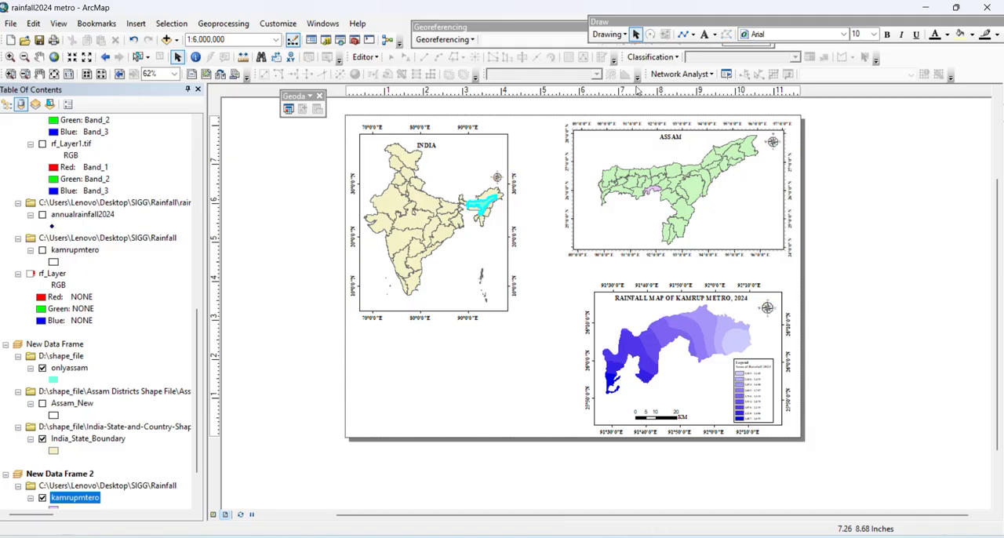
Draw a vertical connector line about 2.27 in long from Kamrup Metro on the Assam map down to the rainfall data frame
click(626, 39)
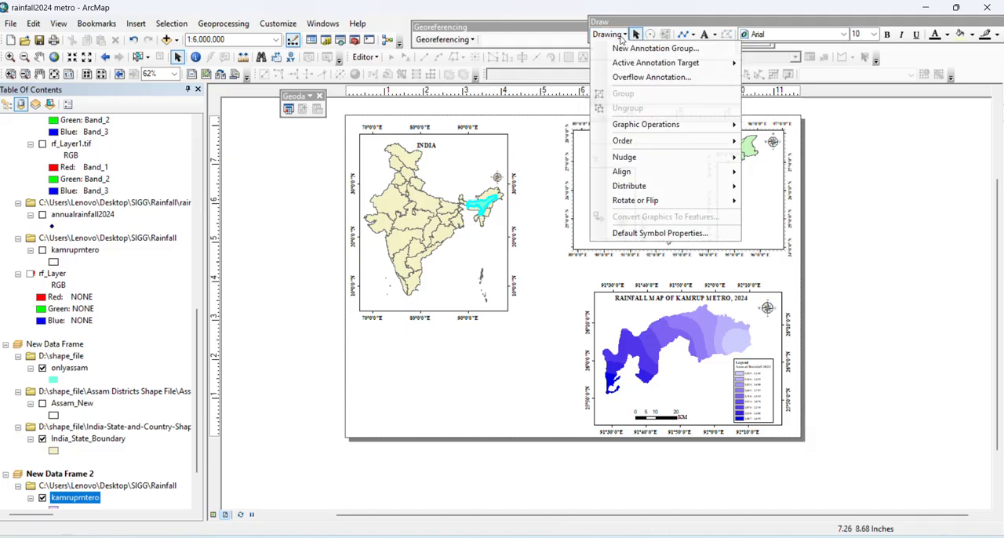
click(661, 37)
click(692, 35)
click(708, 121)
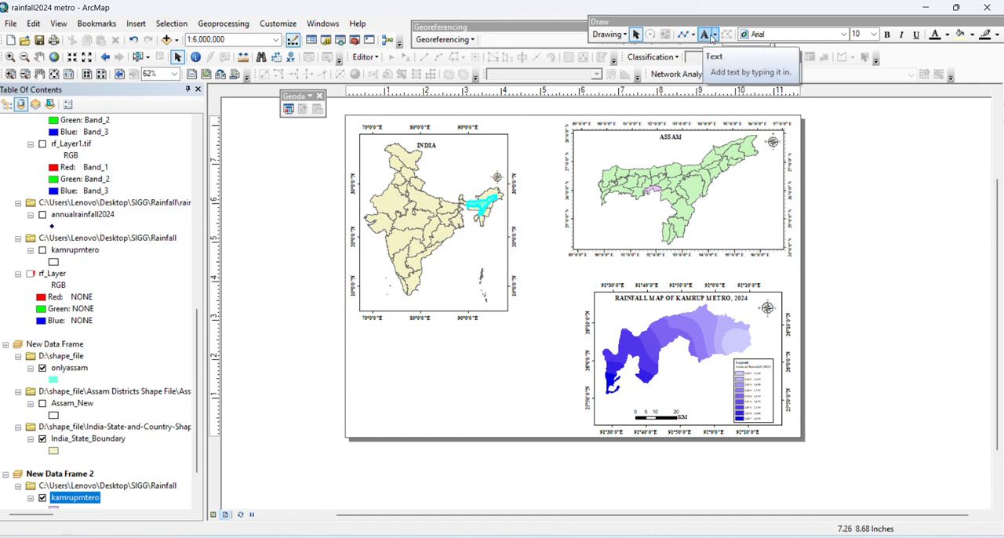
click(693, 35)
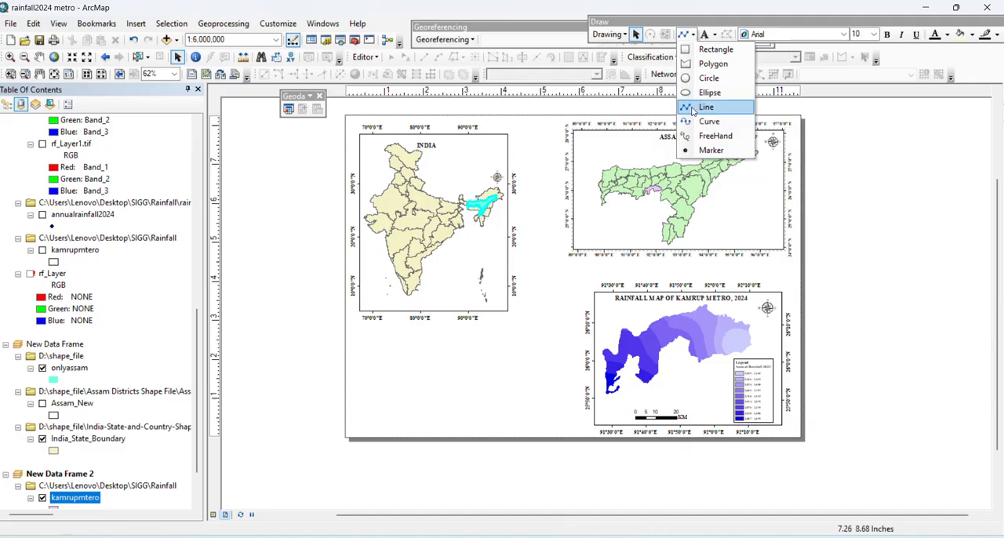
click(692, 107)
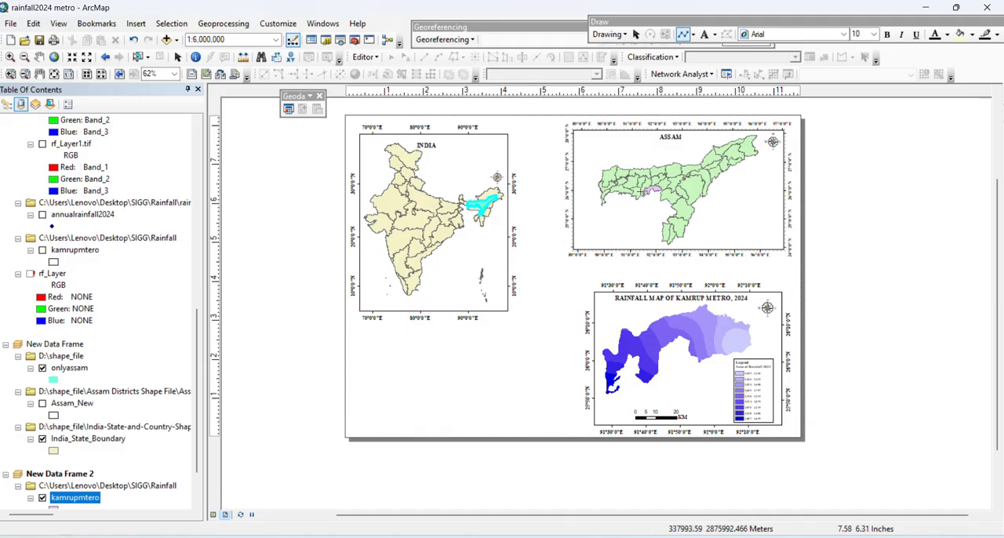
click(649, 193)
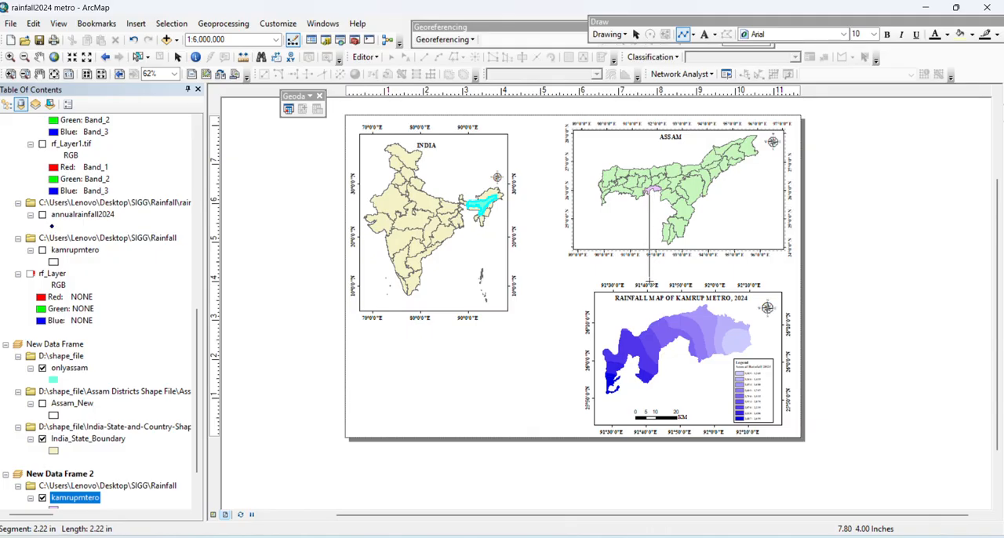
click(649, 283)
double_click(648, 280)
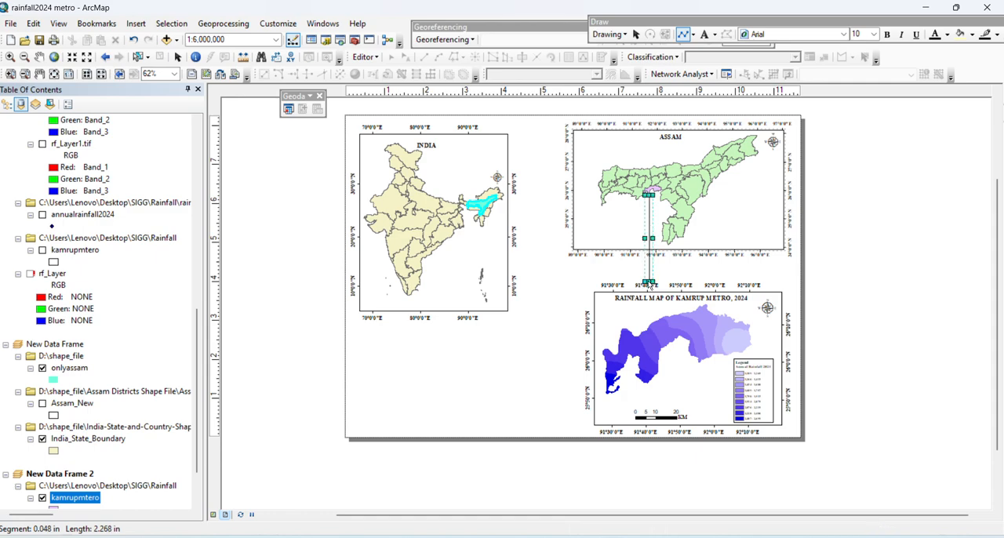
click(560, 294)
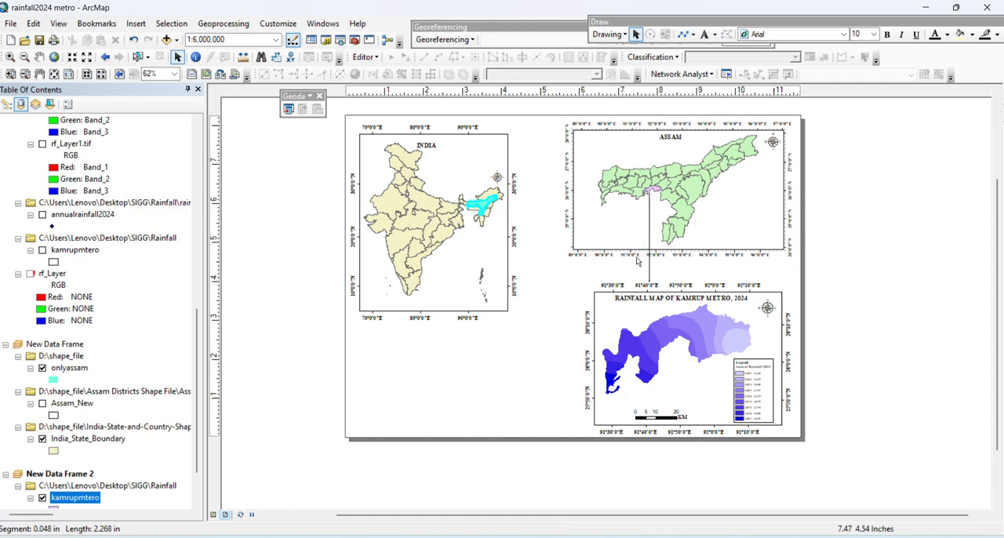
Draw a rectangle about 1.18 by 1.35 in over Assam and the northeastern states on the India map
click(691, 35)
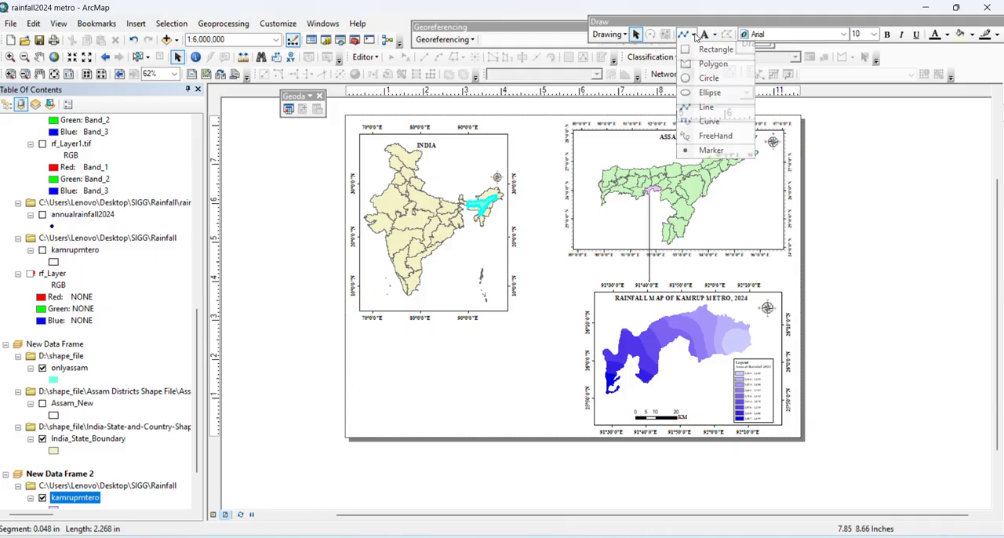
click(706, 49)
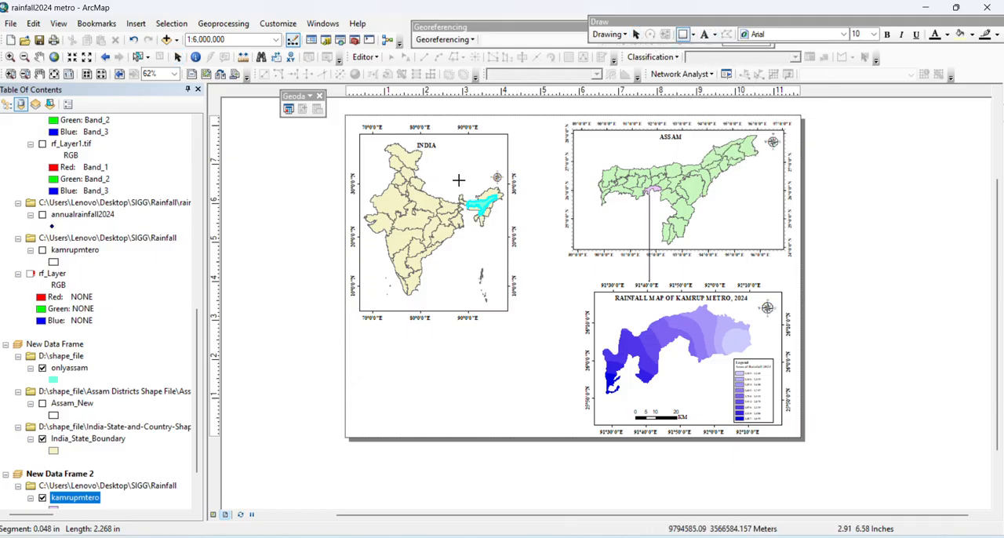
drag(460, 182, 505, 232)
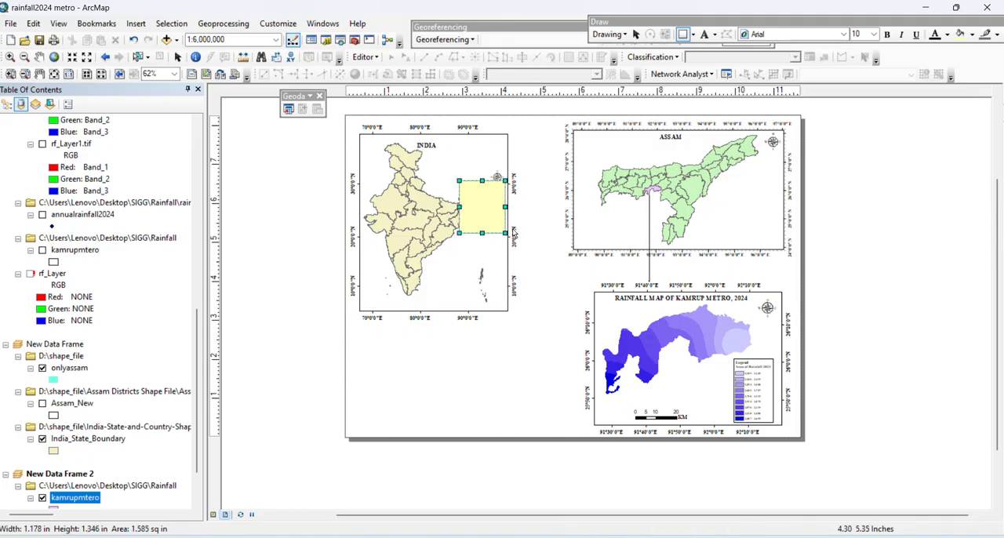
Give the rectangle over northeastern India a white fill and a red outline with a width of 1
right_click(493, 206)
click(482, 430)
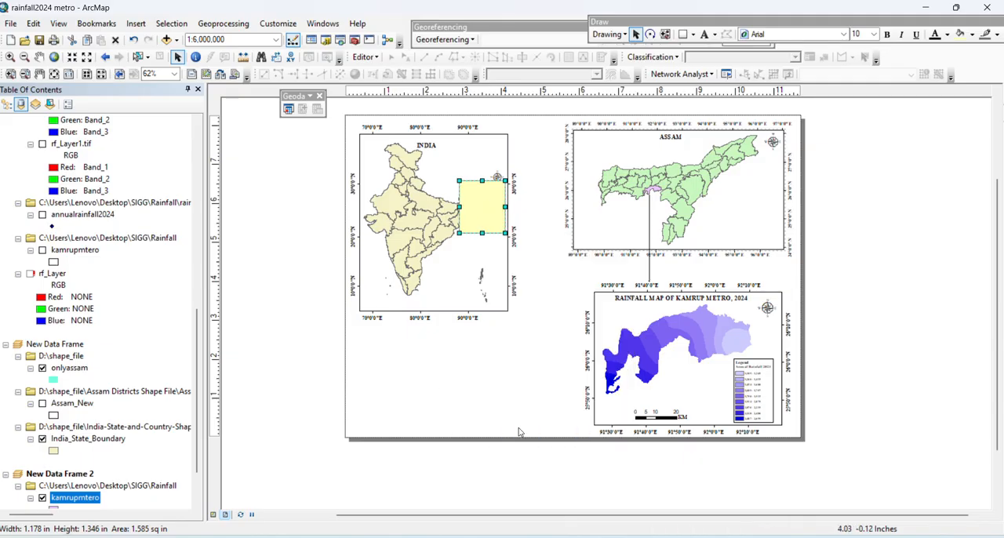
click(452, 215)
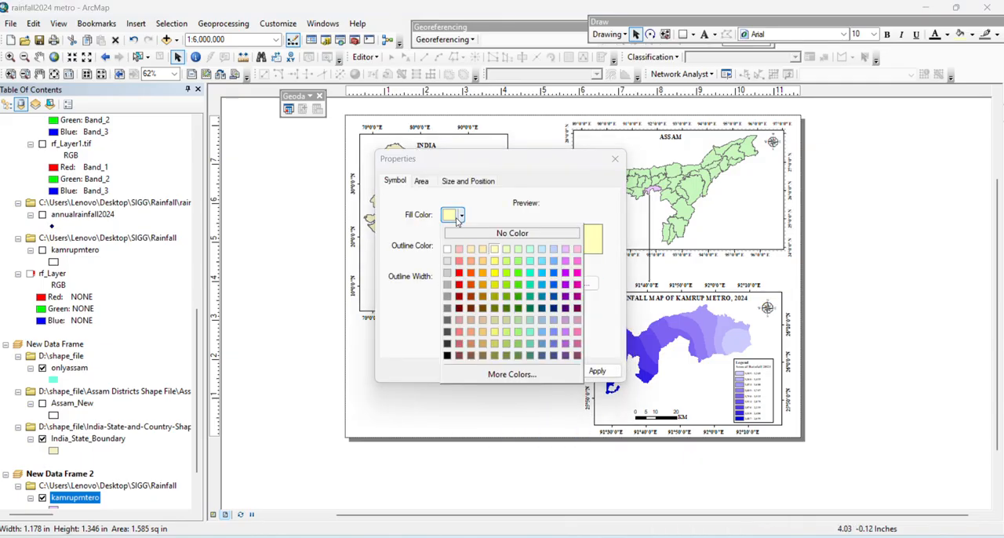
click(448, 249)
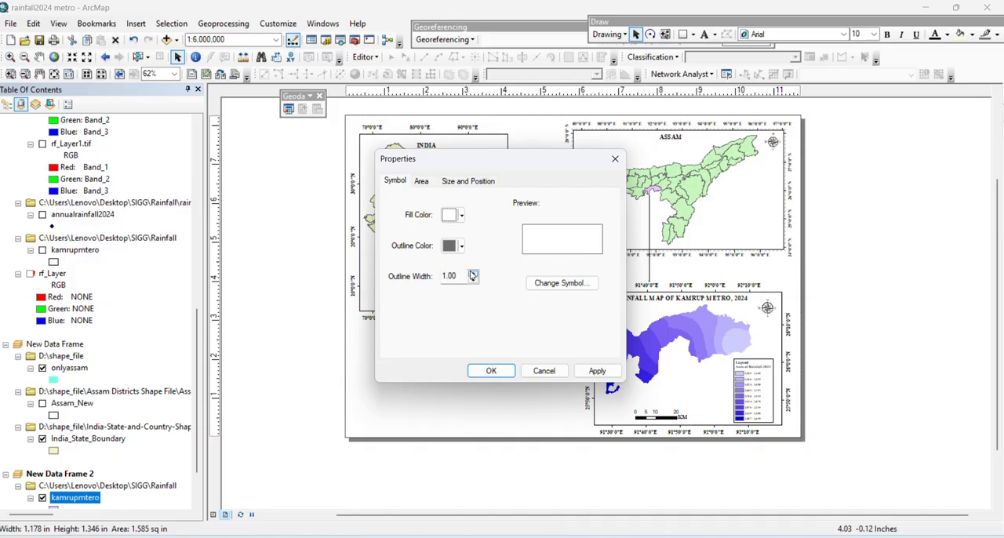
click(454, 245)
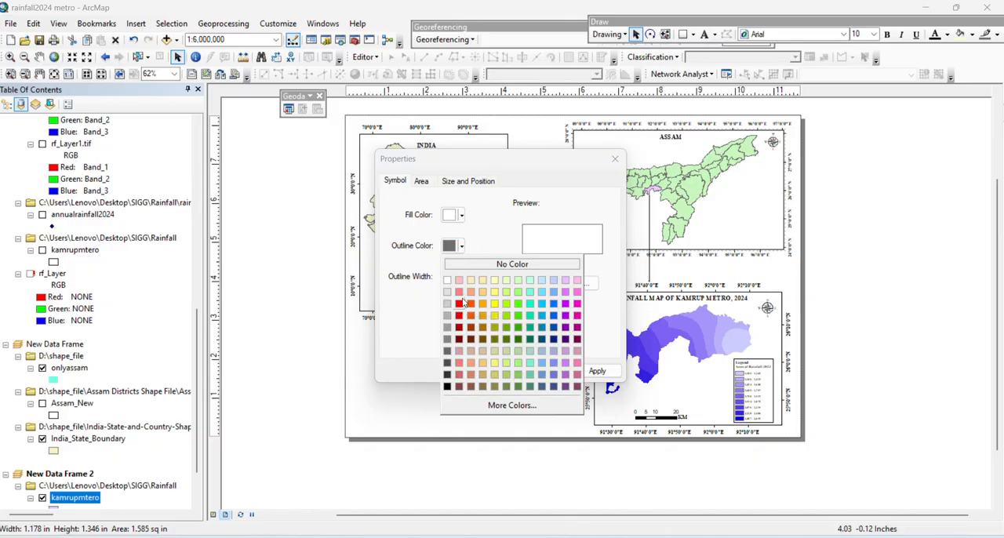
click(460, 303)
click(473, 280)
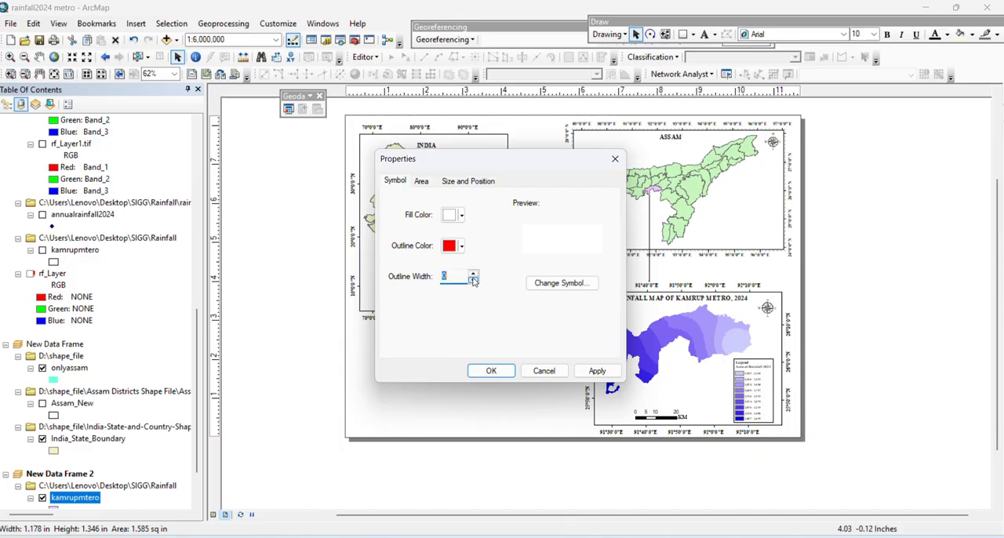
click(473, 273)
click(600, 369)
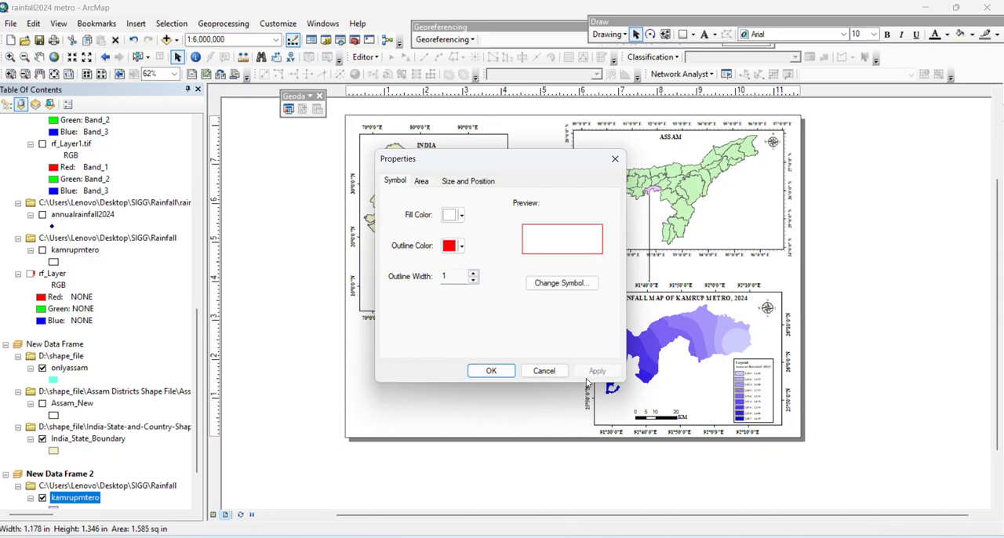
click(491, 371)
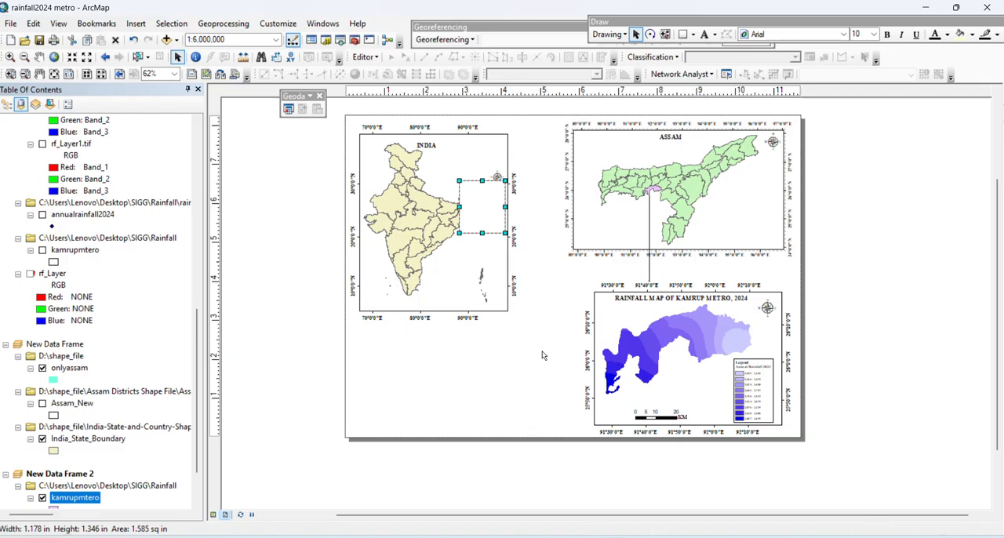
Set the fill of the rectangle over northeastern India to No Color
right_click(488, 224)
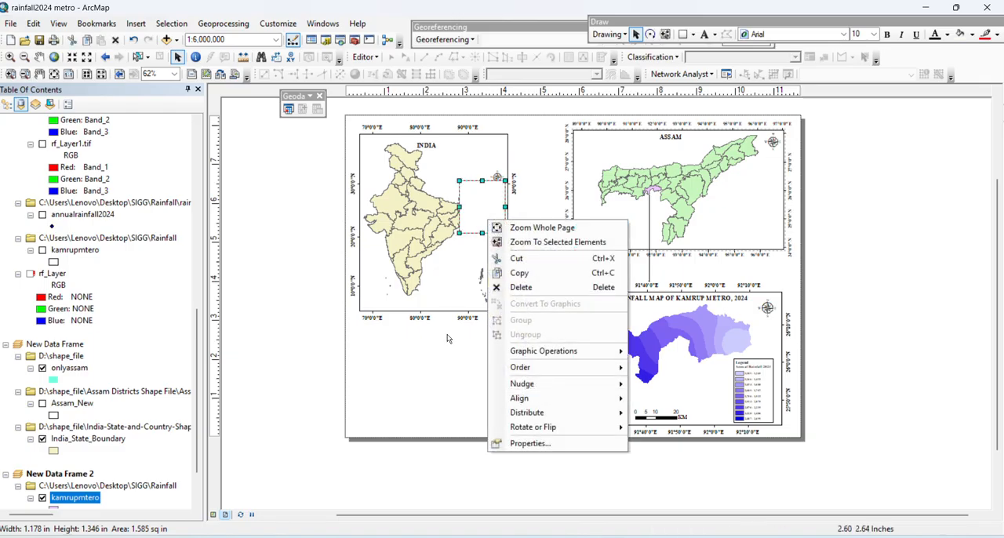
click(522, 443)
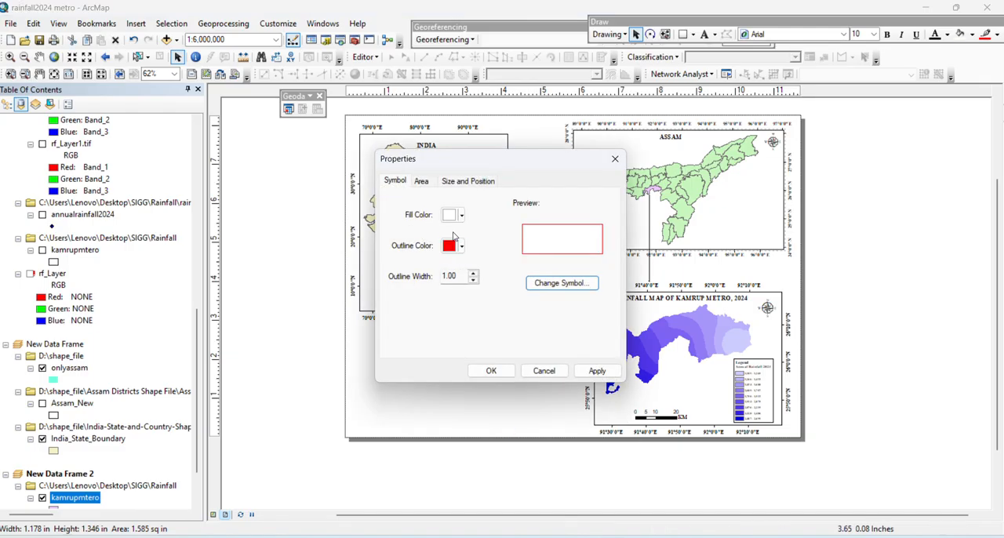
click(461, 216)
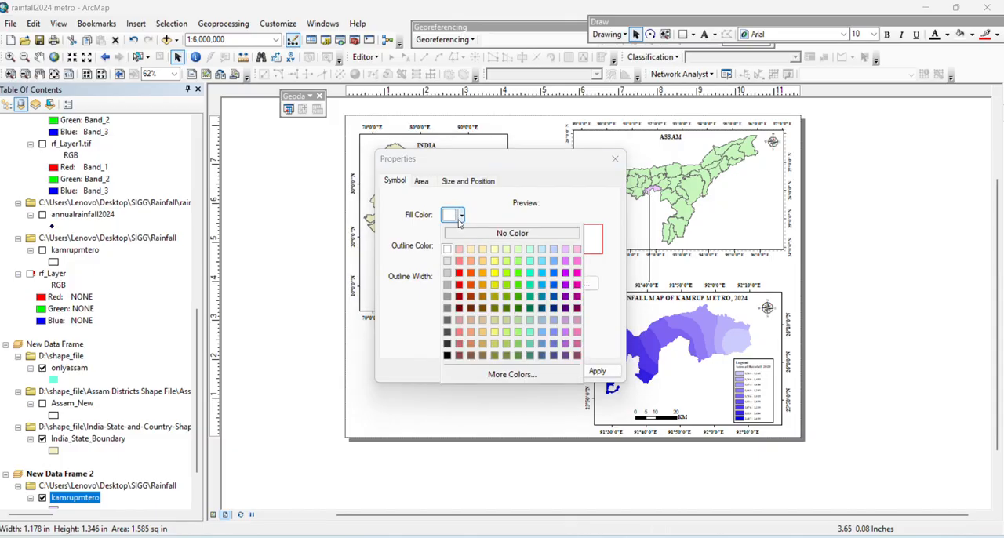
click(464, 239)
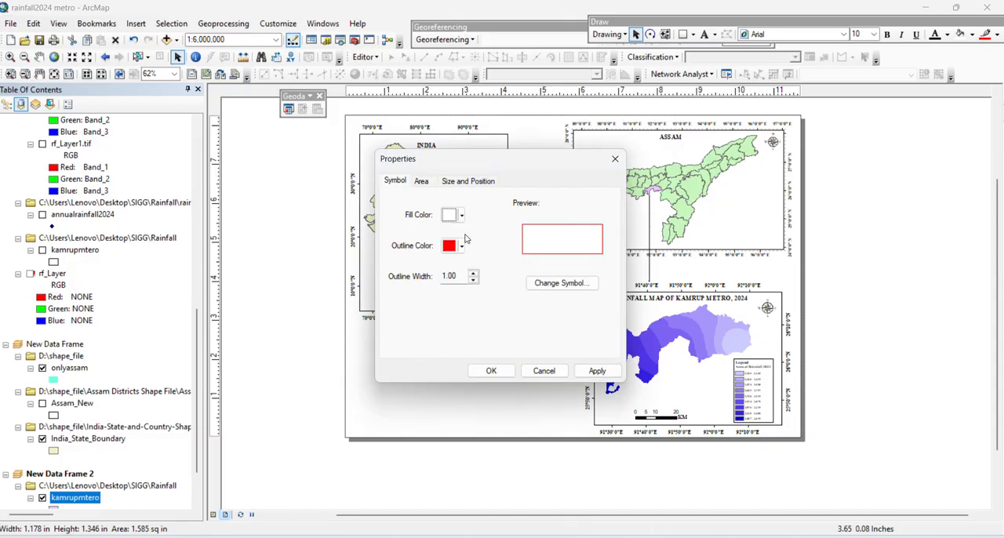
click(596, 371)
click(493, 371)
click(501, 372)
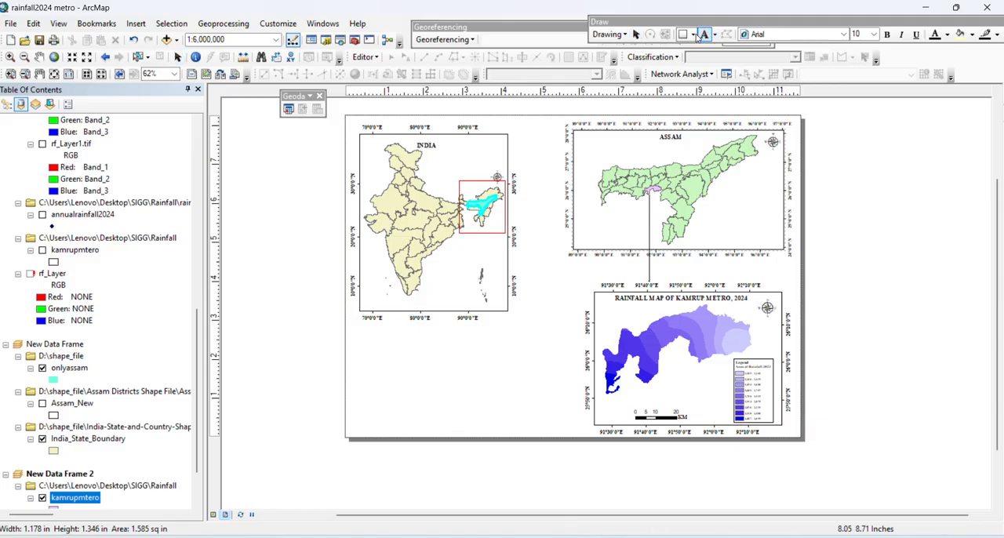
Draw a circle with a radius of about 0.48 in over Kamrup Metro on the Assam map and delete it
click(692, 35)
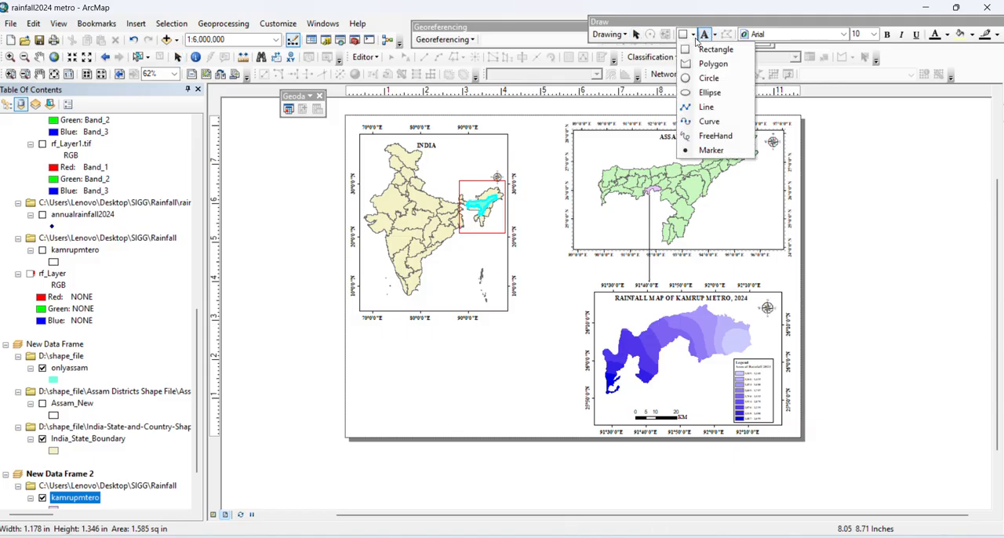
click(709, 79)
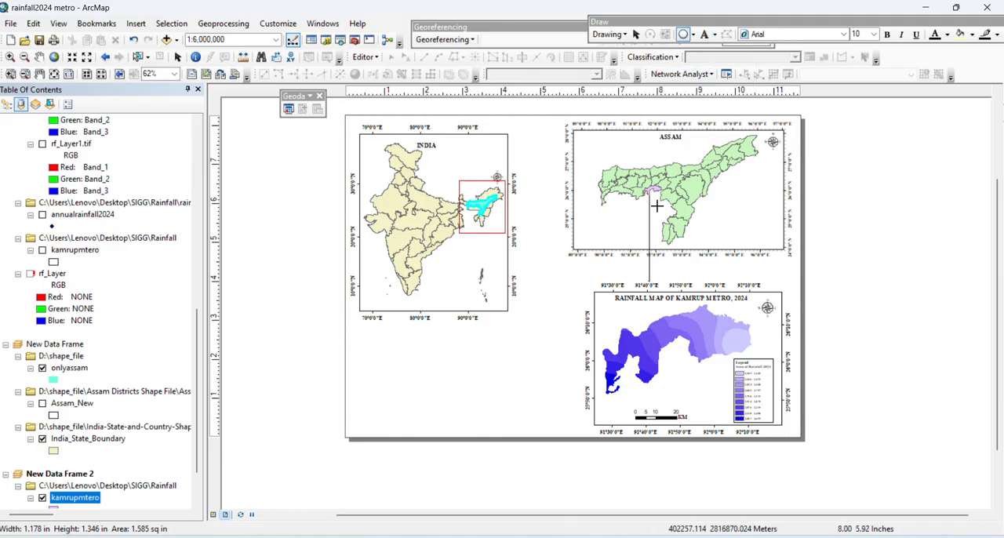
mouse_move(643, 190)
mouse_down()
mouse_move(662, 202)
mouse_move(658, 193)
mouse_up()
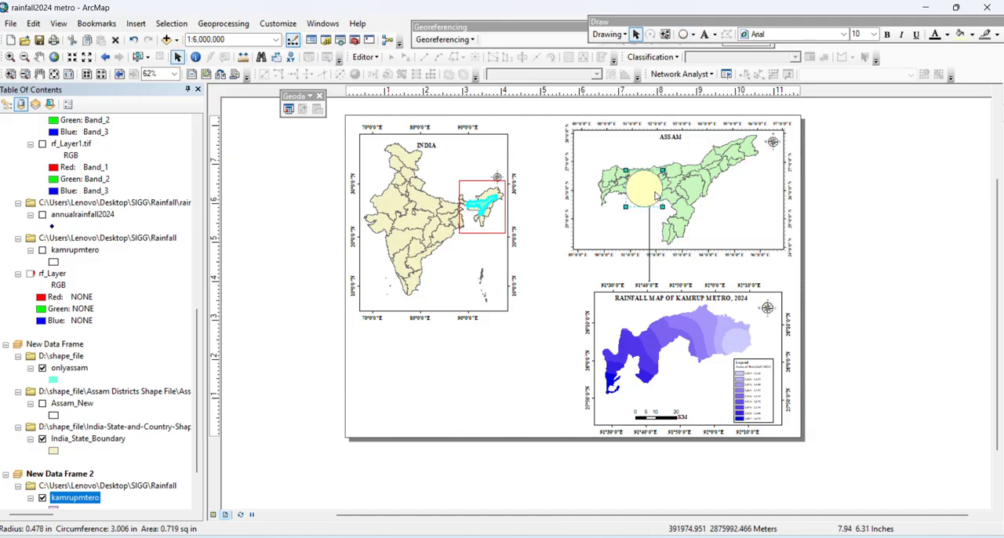
right_click(655, 196)
click(690, 258)
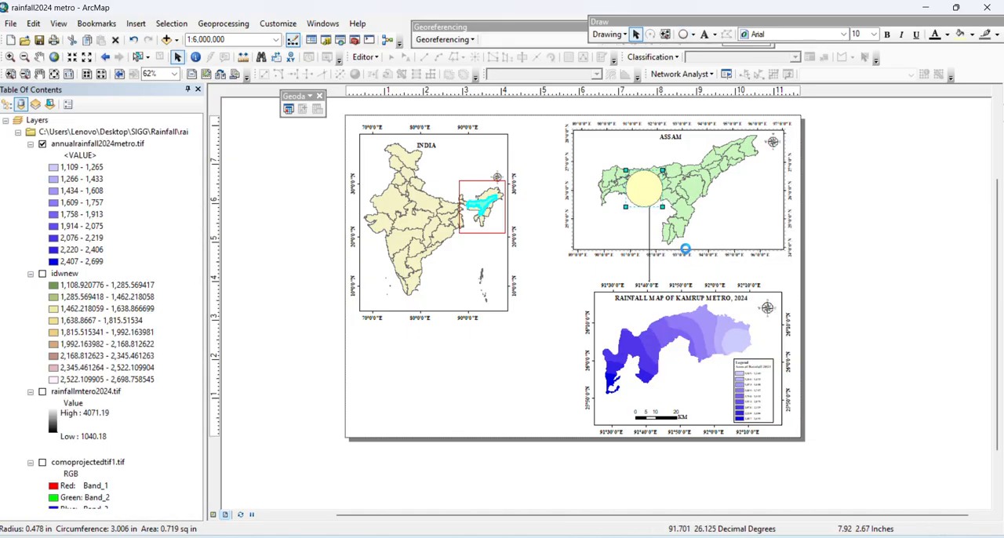
Draw a connector line from Assam's highlight box on the India map to the western edge of the Assam map frame
click(692, 36)
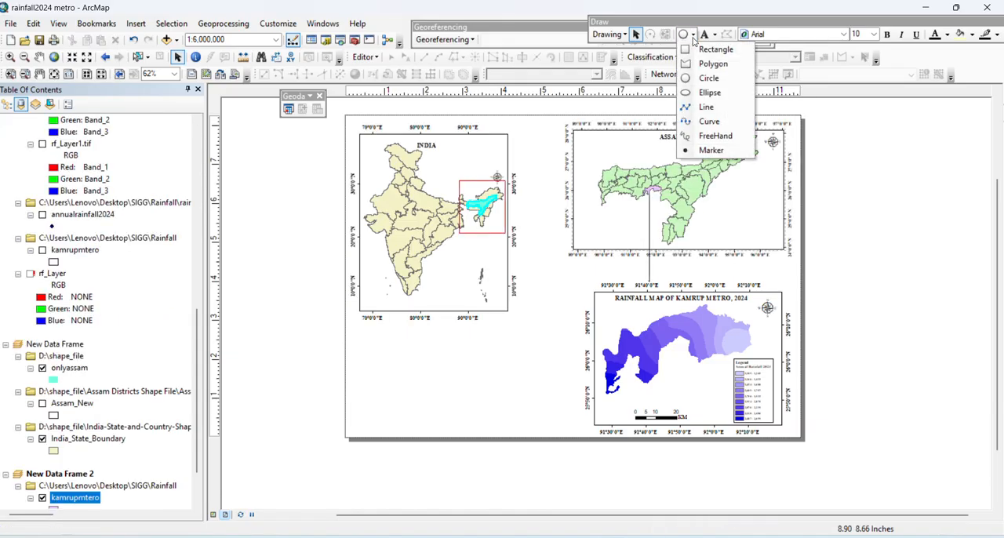
click(706, 107)
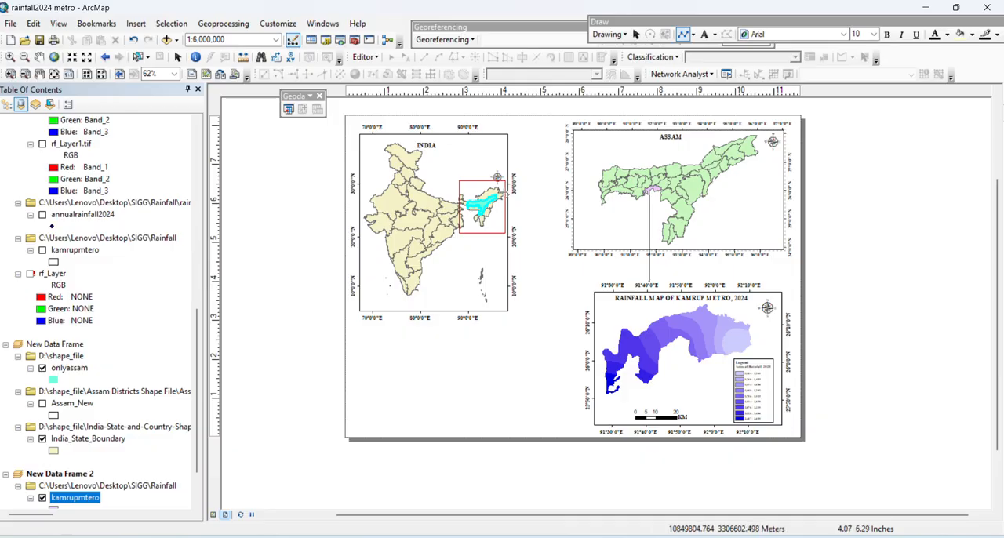
click(512, 190)
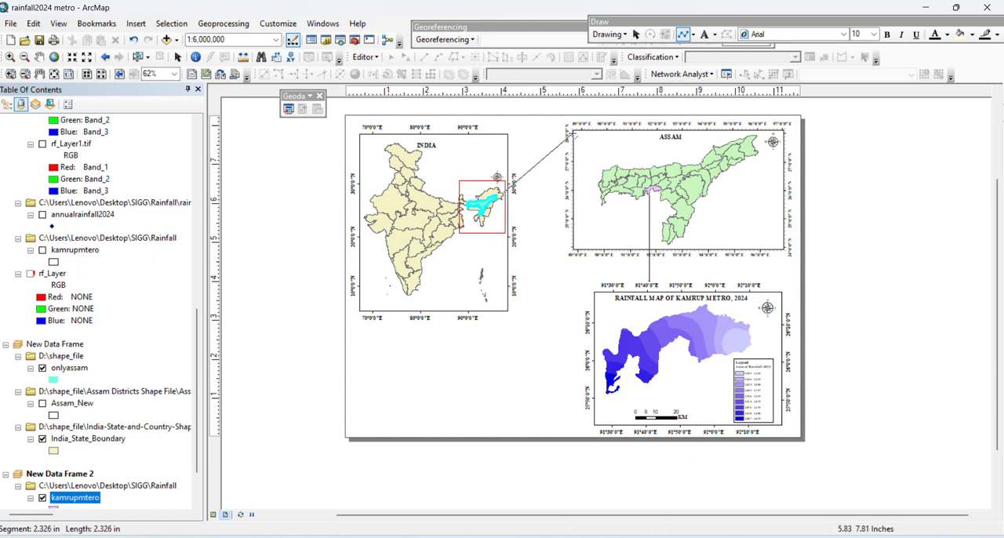
End the connector line at the Assam frame's northwestern corner and draw another about 2.2 in long from the India highlight box to the southwestern corner
double_click(572, 133)
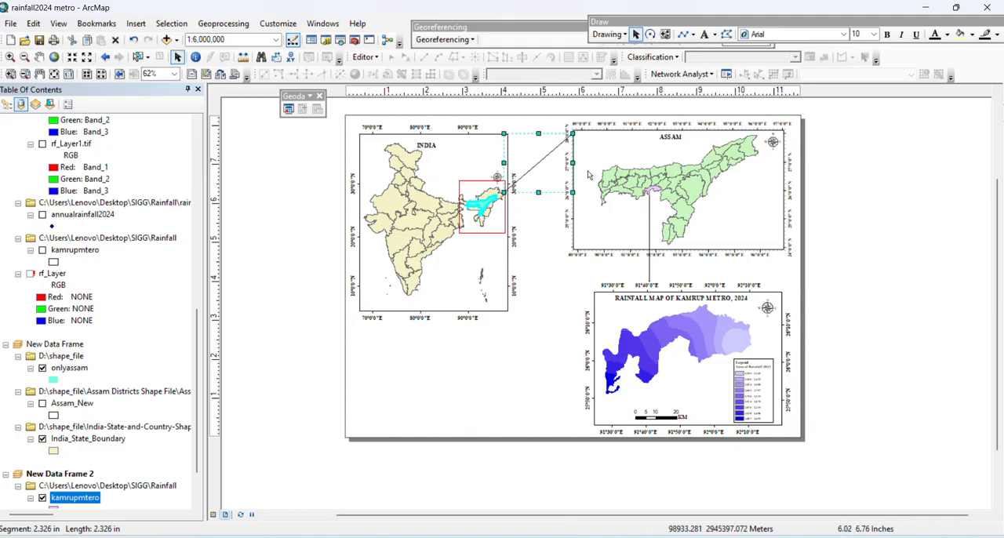
click(848, 124)
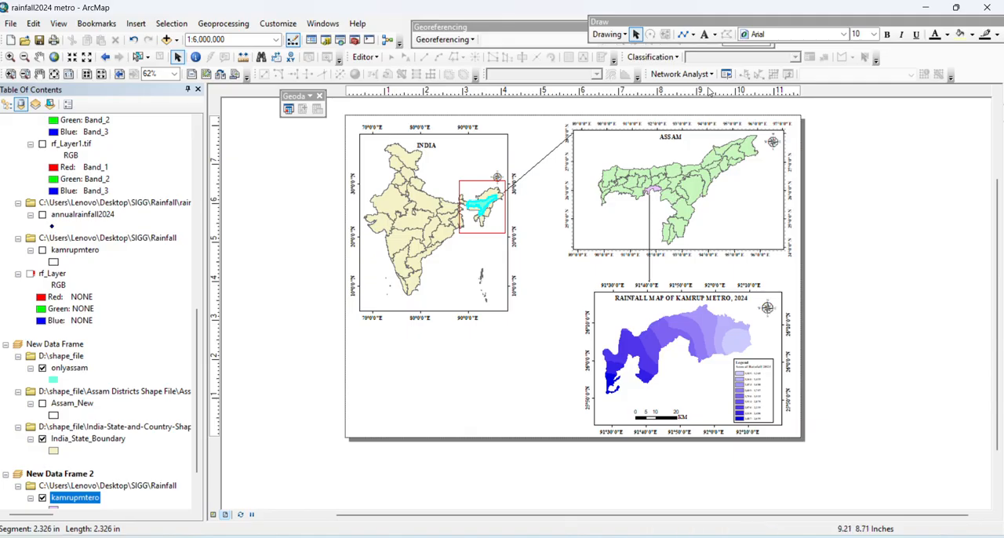
click(688, 36)
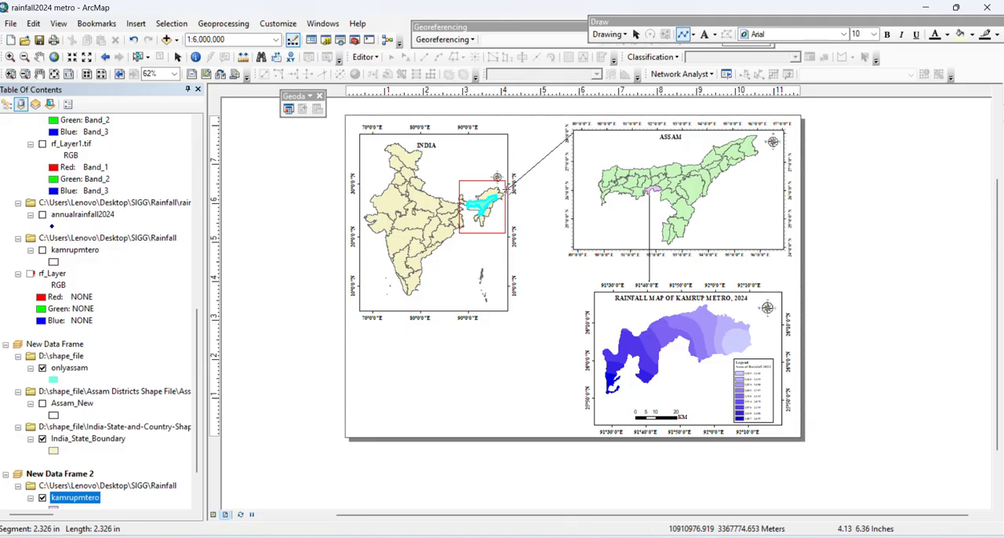
click(508, 189)
double_click(562, 245)
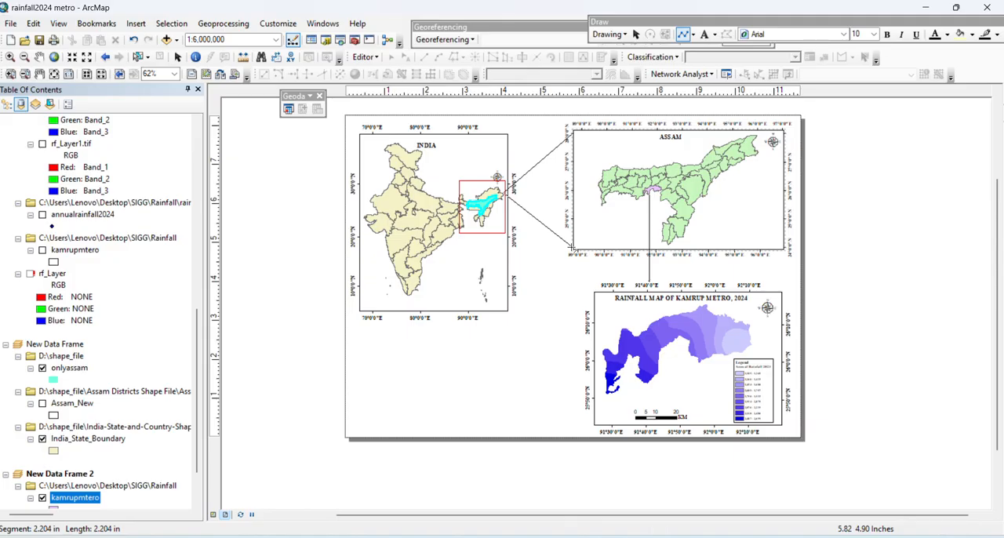
double_click(571, 250)
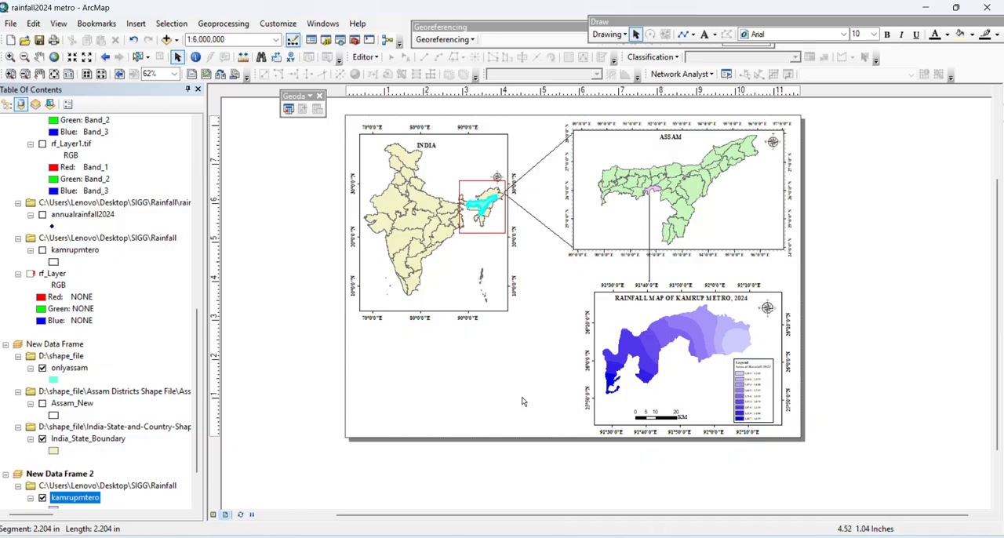
Set up a map export named study in JPEG format, saved in the JPEG folder
click(11, 23)
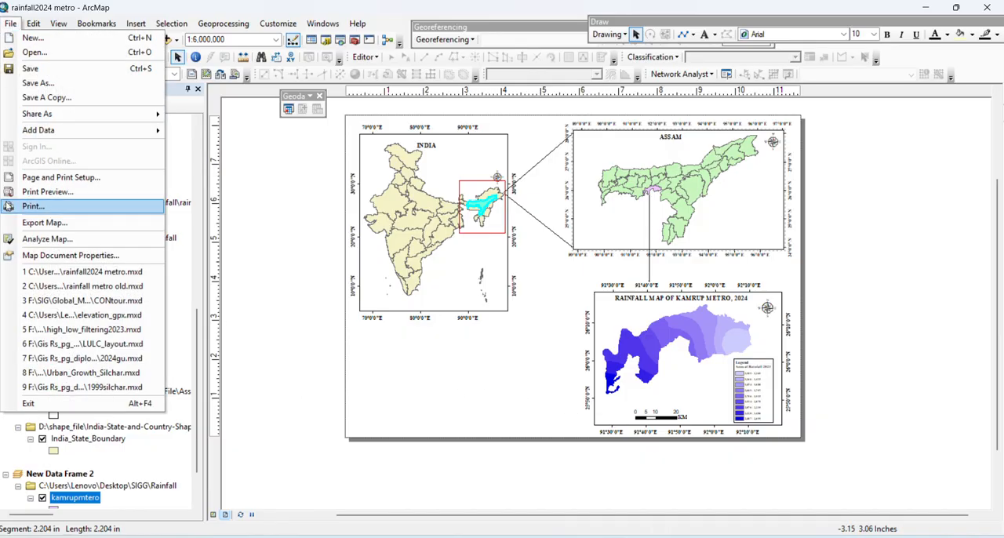
click(33, 223)
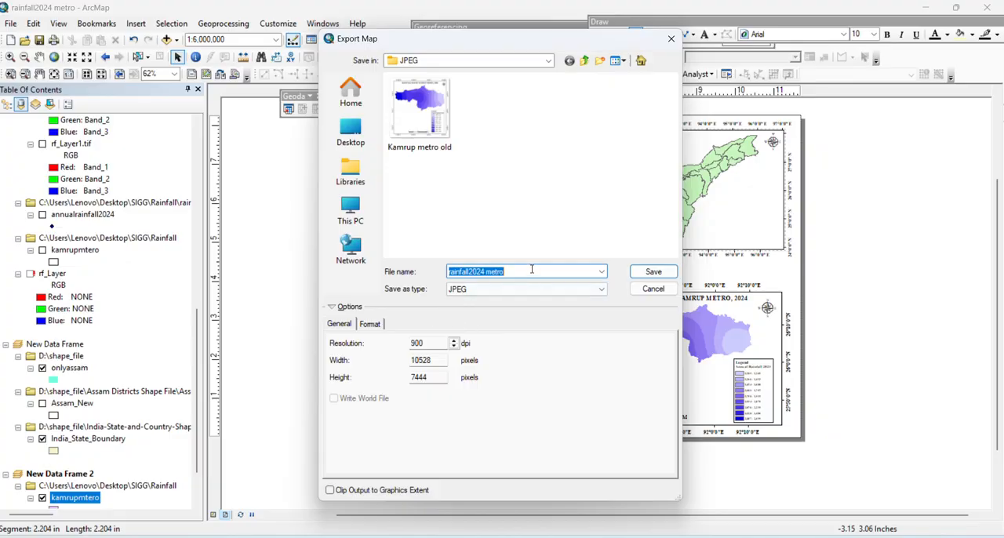
text(study)
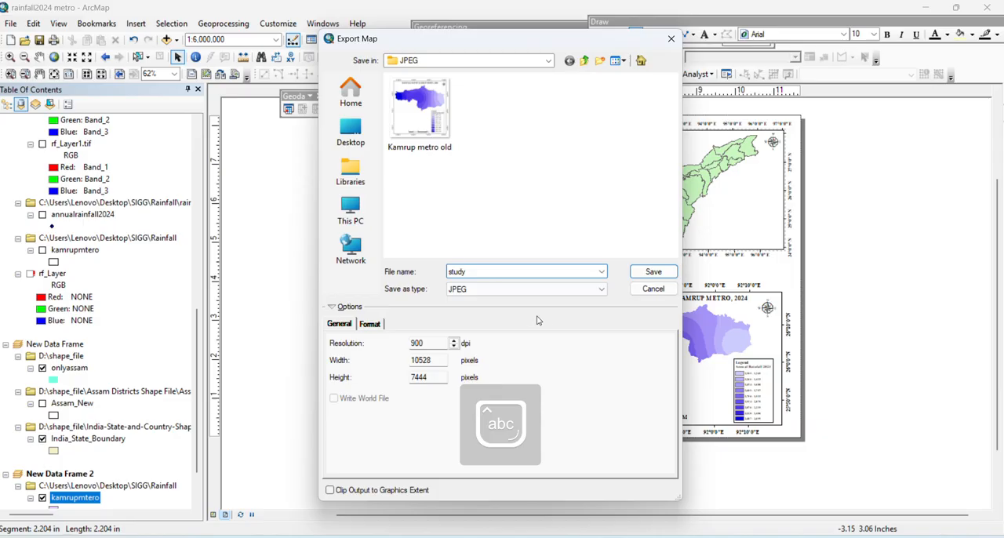
click(533, 289)
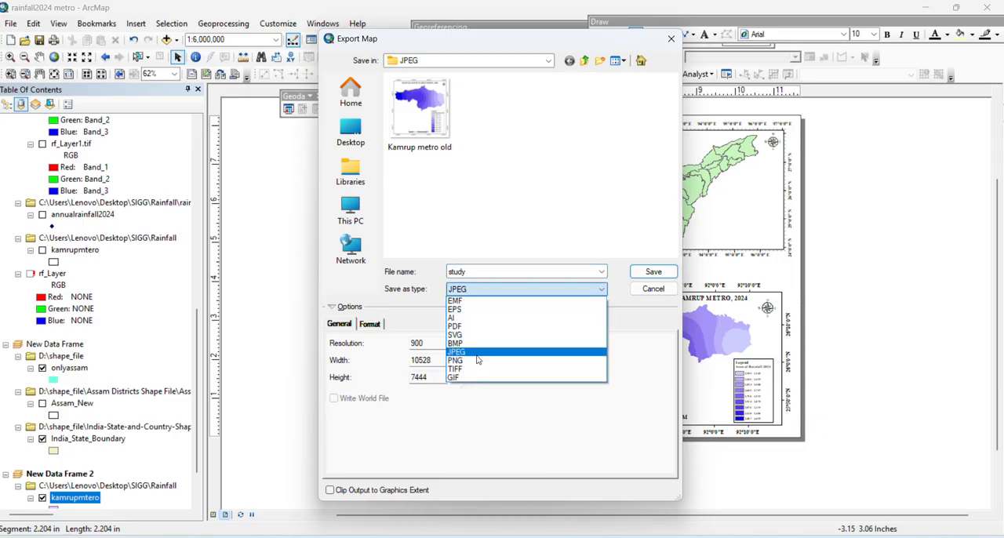
click(475, 342)
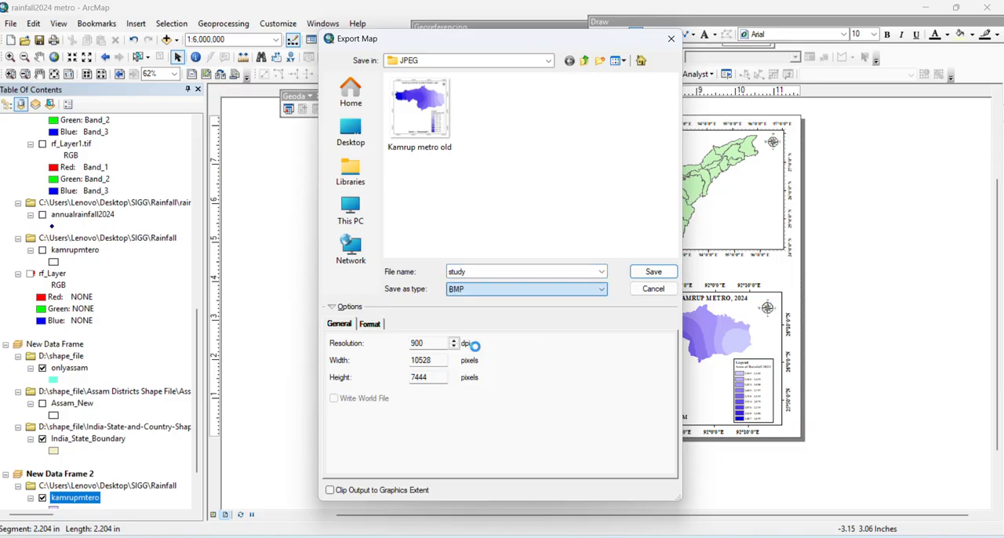
click(543, 288)
click(528, 355)
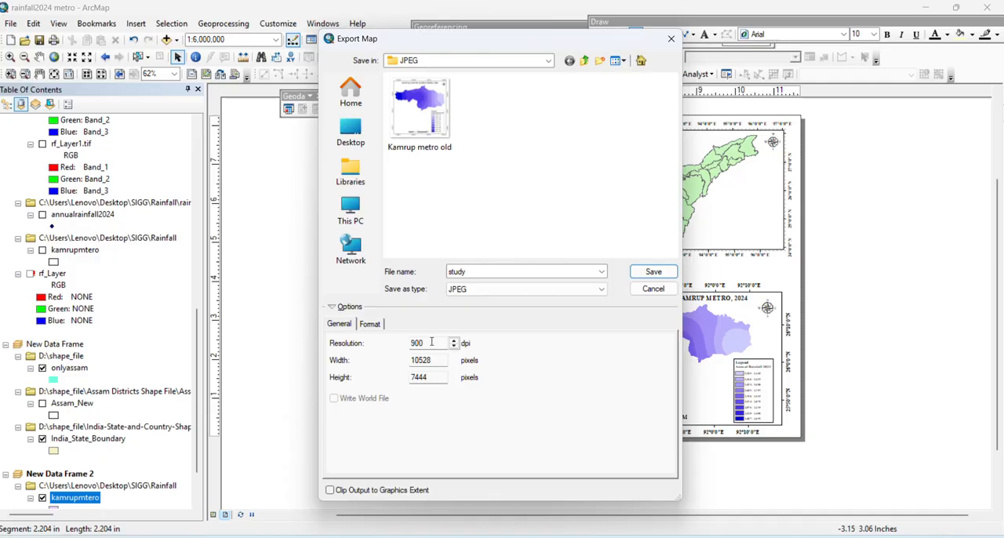
Set the export resolution to 900 dpi and export the layout
double_click(432, 342)
text(70)
key(BackSpace)
key(BackSpace)
text(9000)
click(645, 272)
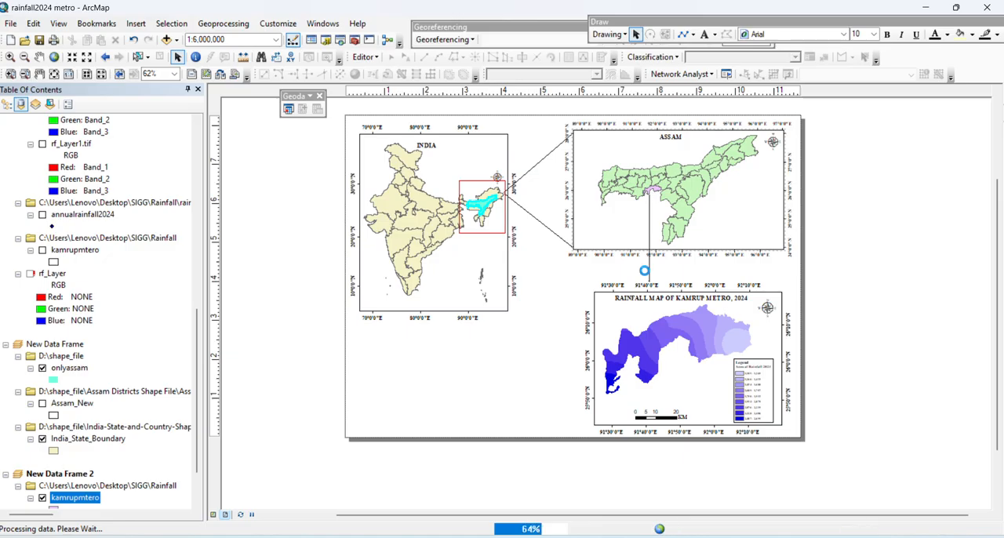
right_click(520, 415)
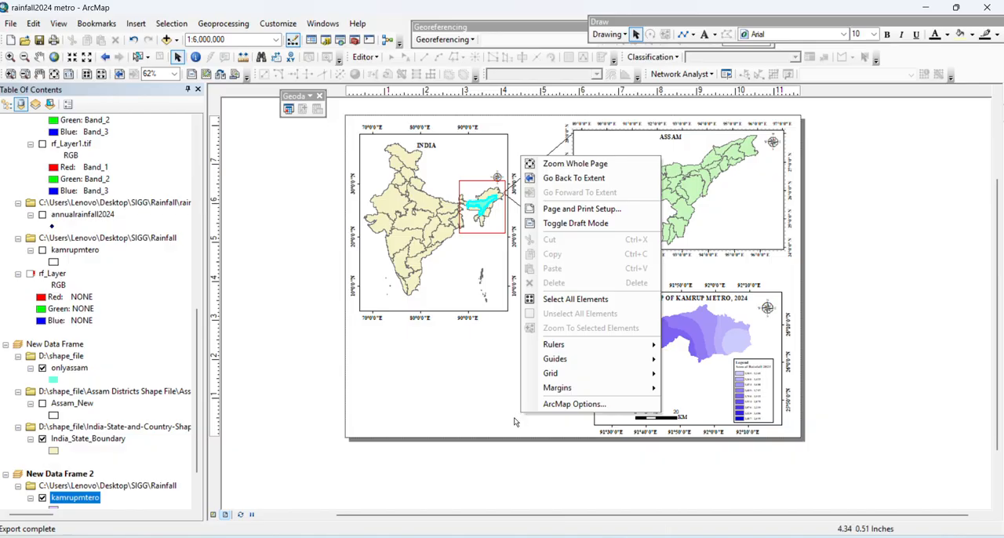
click(514, 417)
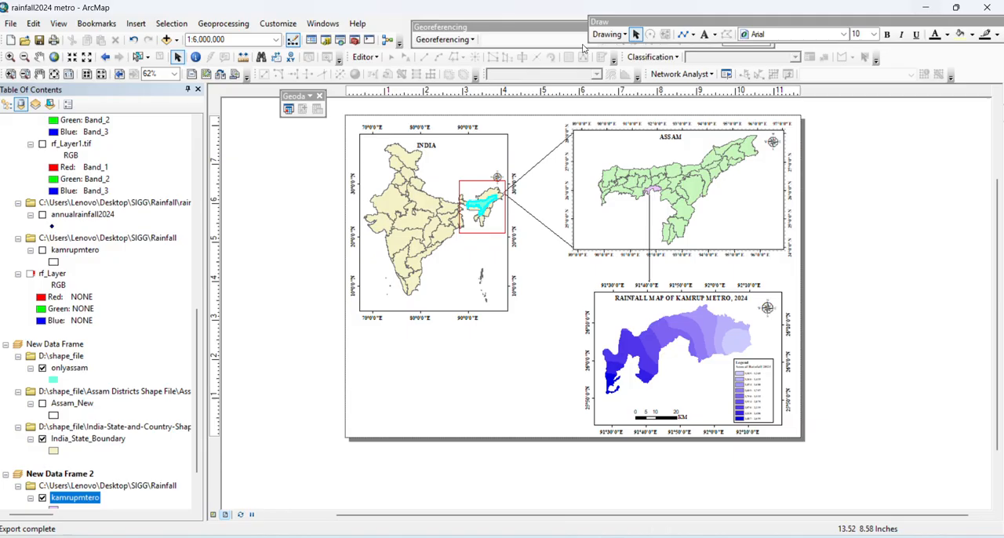
Switch to File Explorer, open study.jpg from the desktop's SIGG > Rainfall > JPEG folder, and view it in a maximized window
click(925, 7)
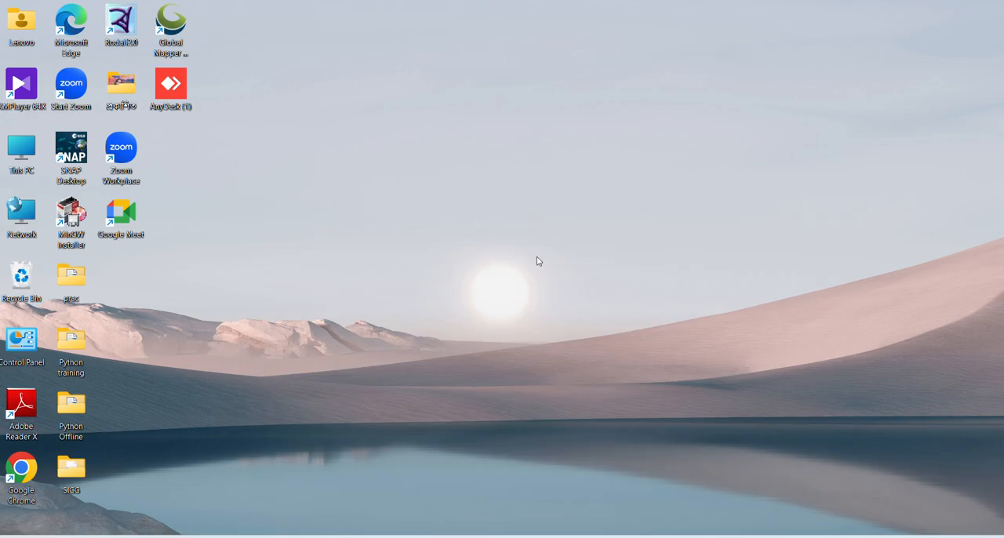
double_click(71, 468)
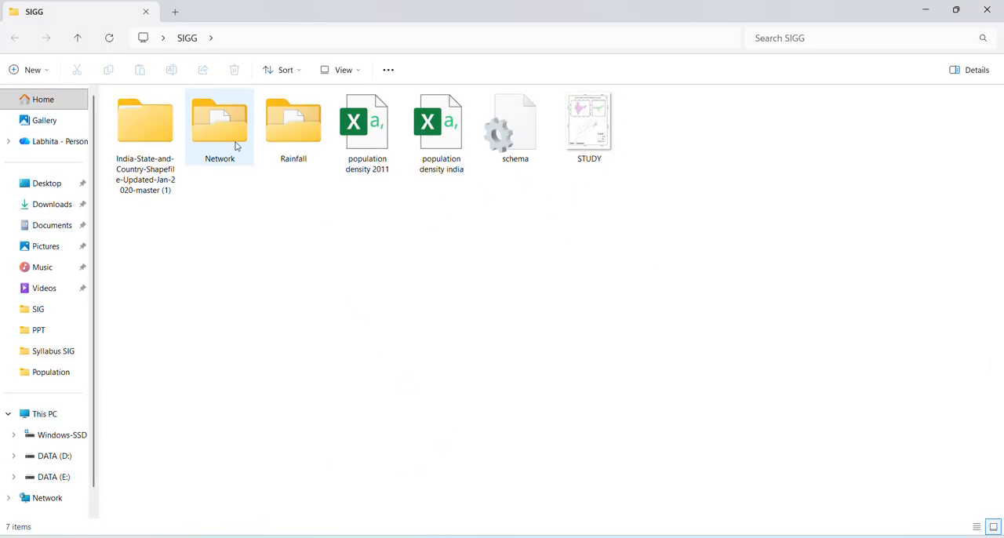
double_click(278, 151)
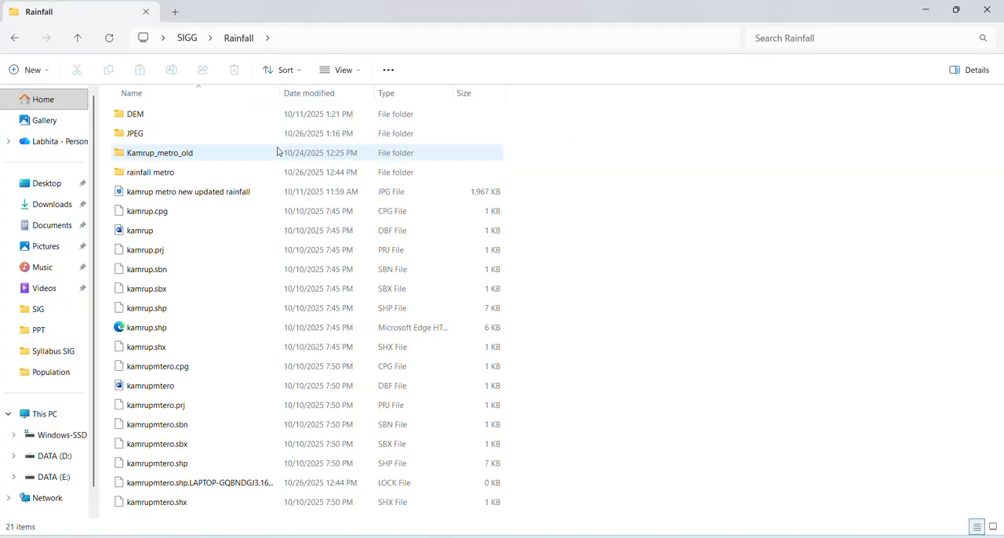
double_click(274, 134)
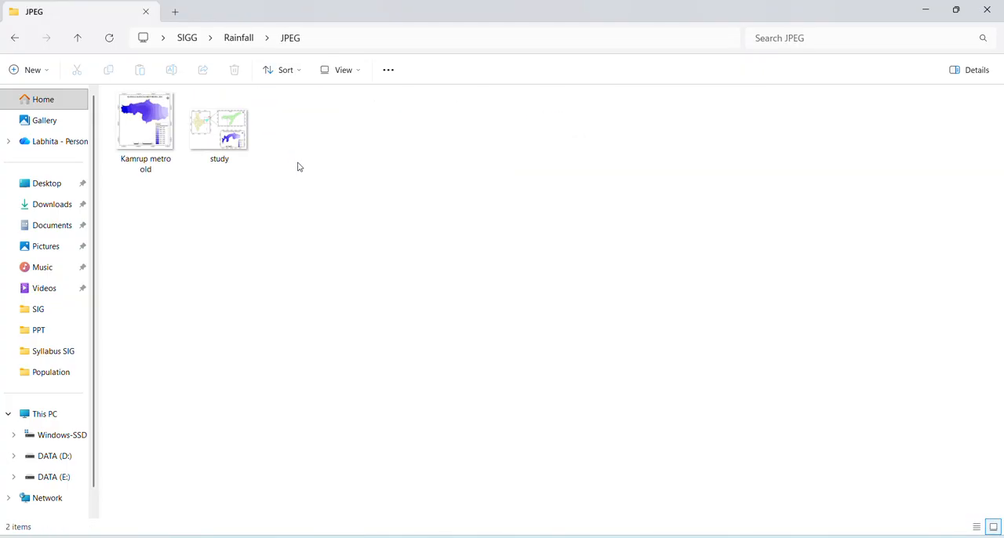
click(202, 135)
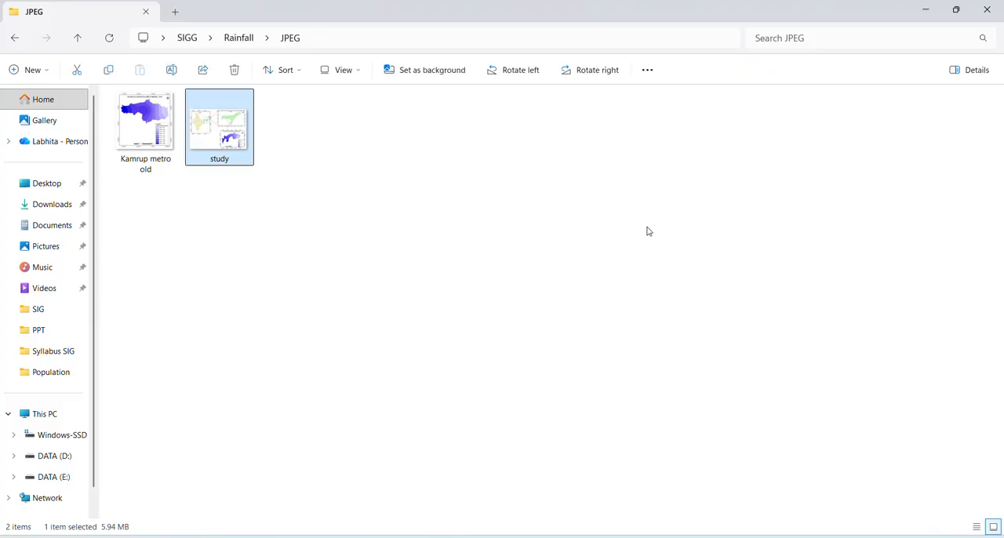
key(Return)
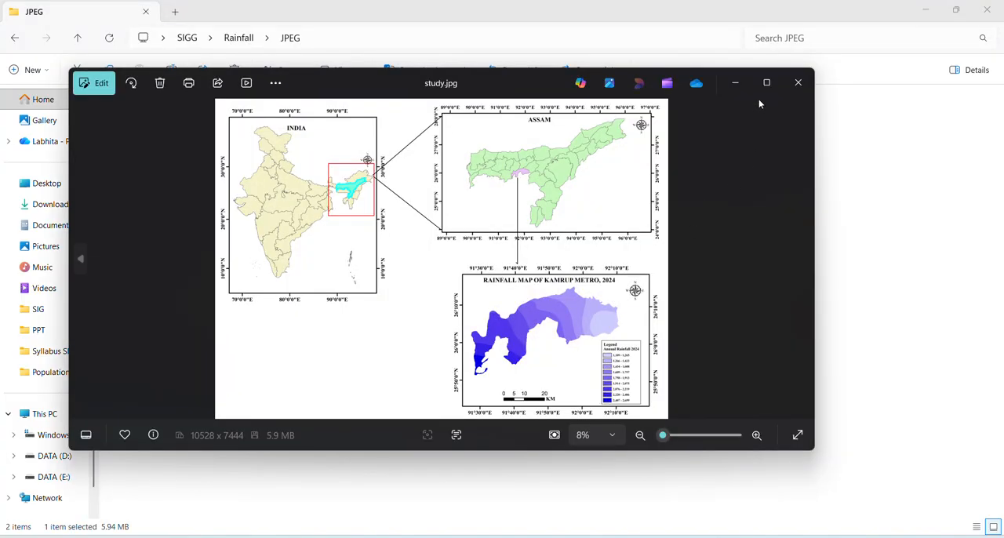
click(767, 88)
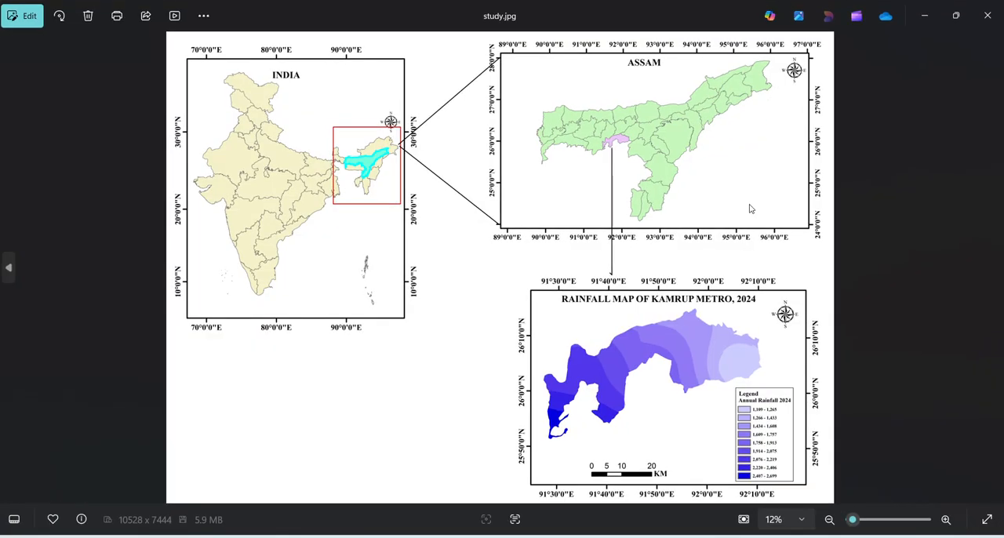